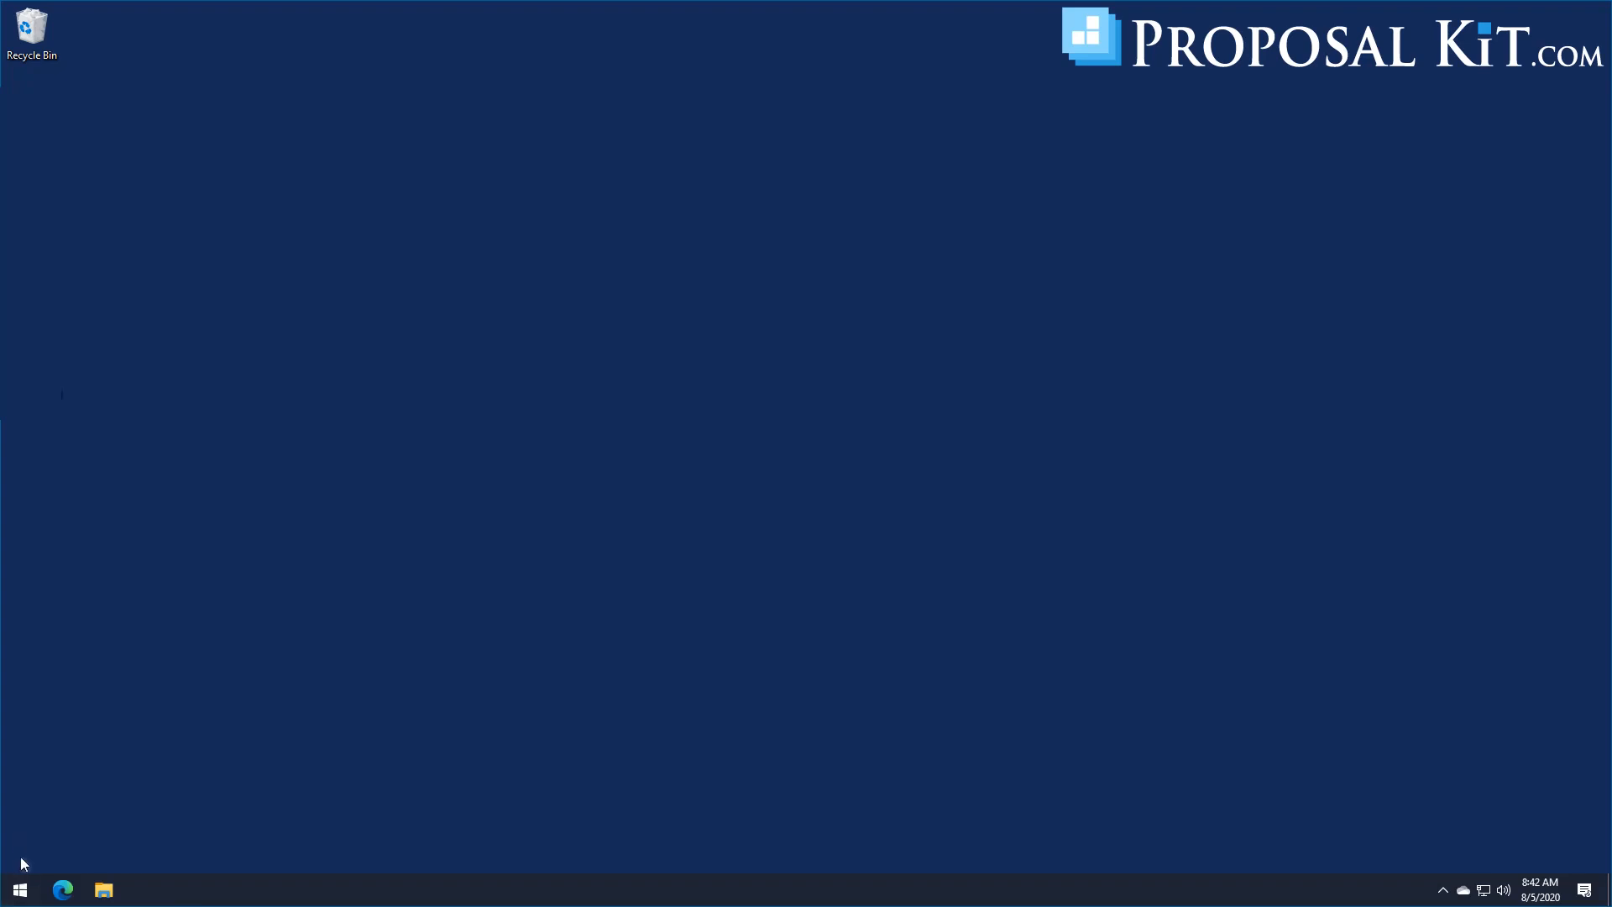
Step: Search Windows for regedit and launch the Registry Editor
{"action": "left_click", "coordinate": [18, 896]}
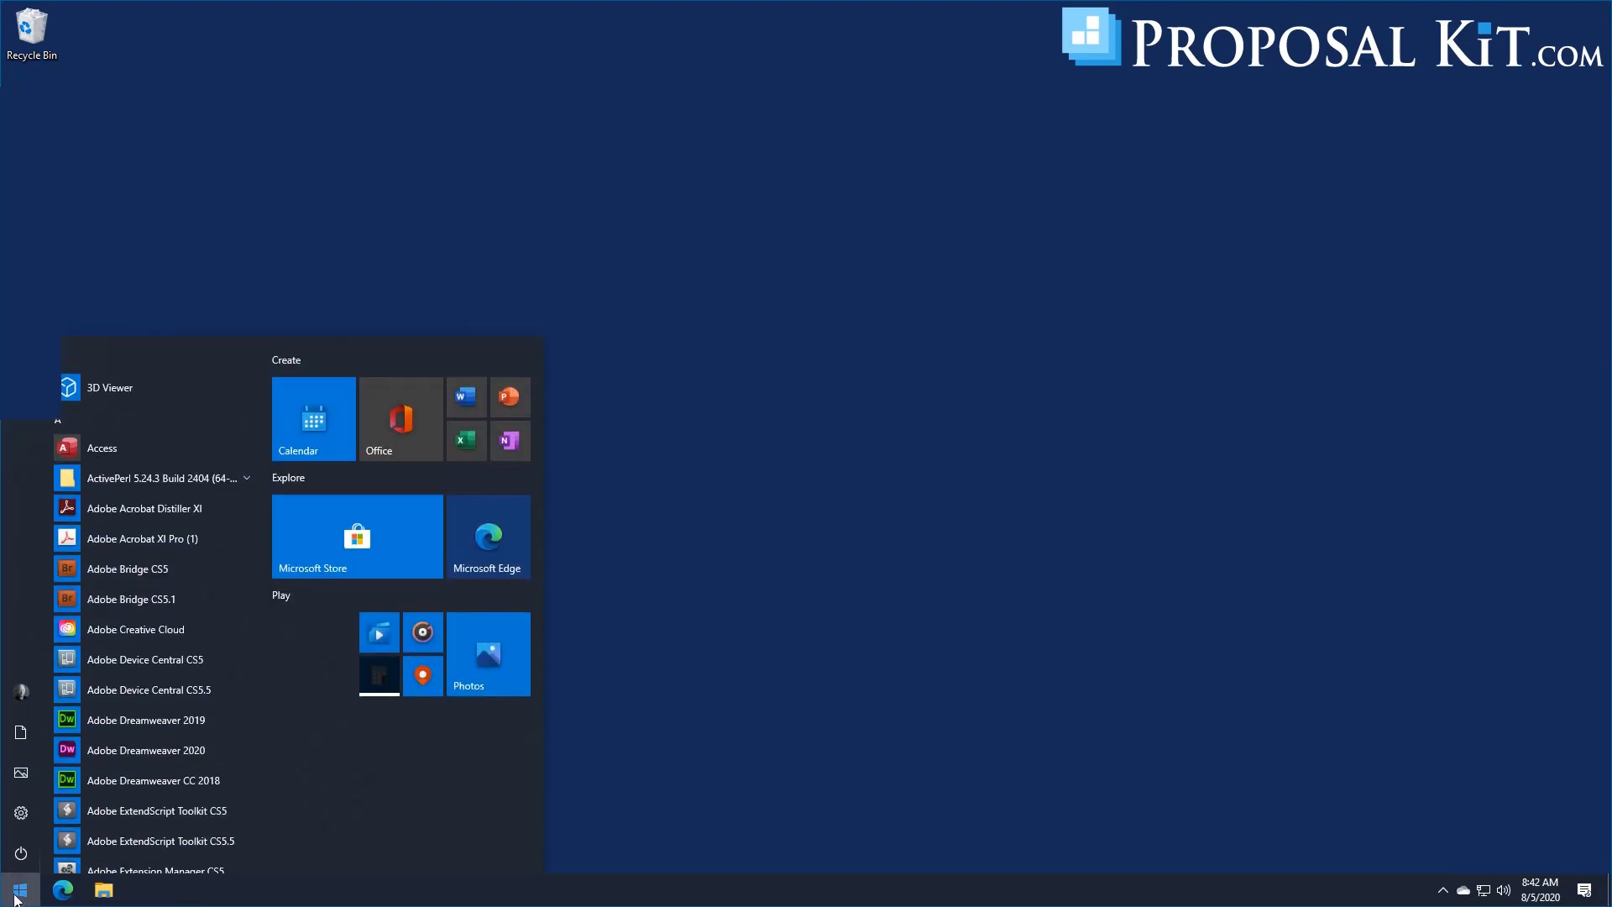
{"action": "type", "text": "reged"}
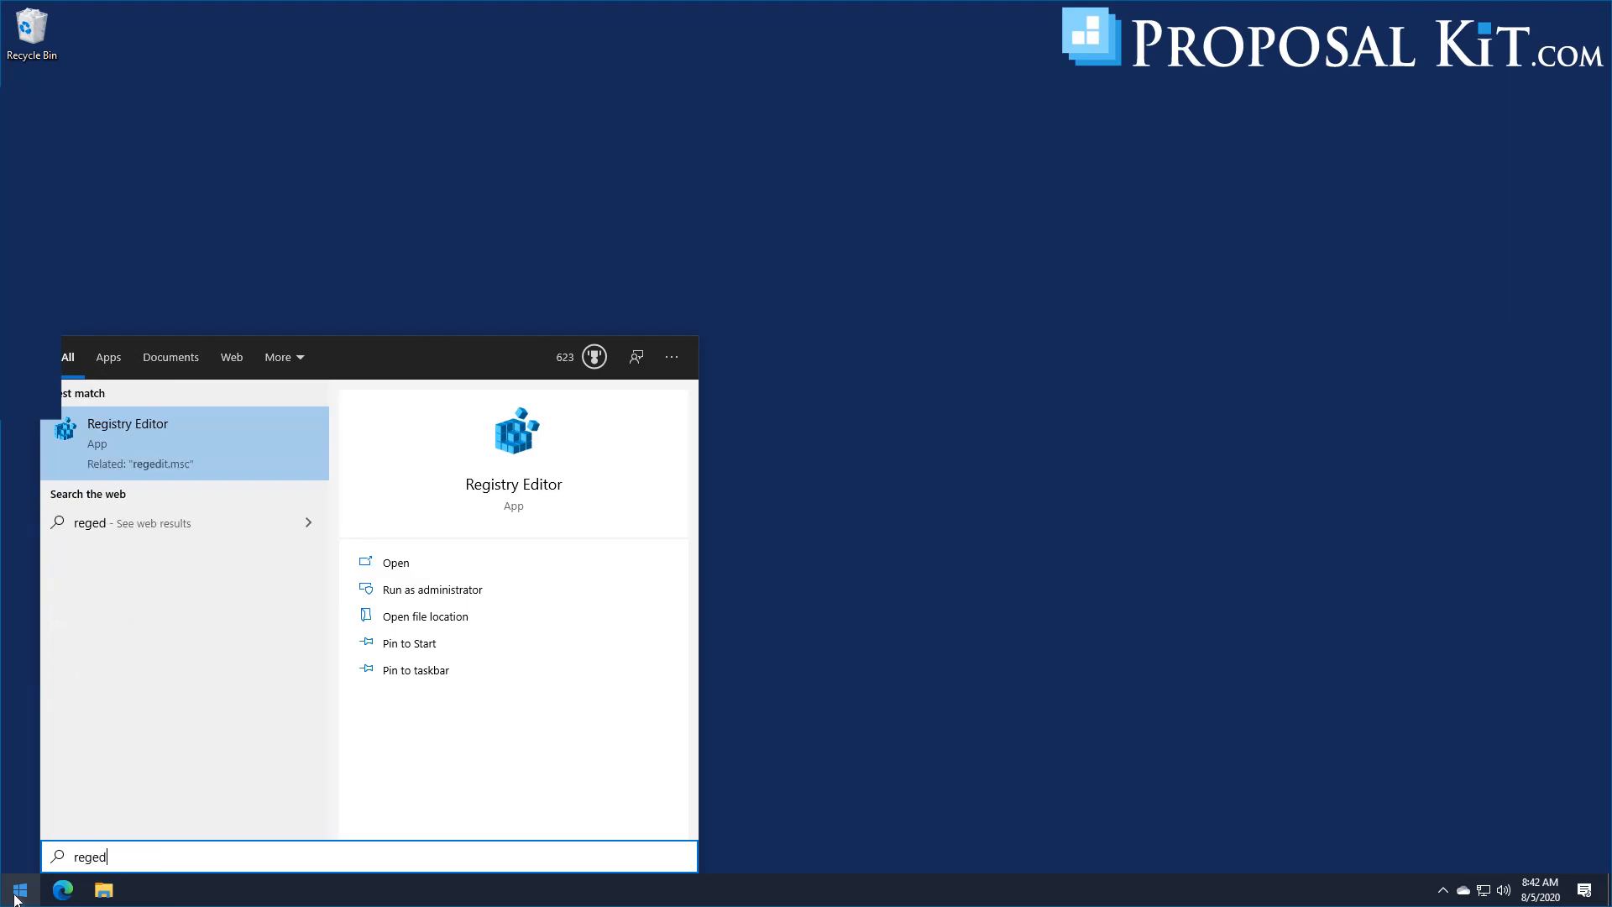
{"action": "type", "text": "it"}
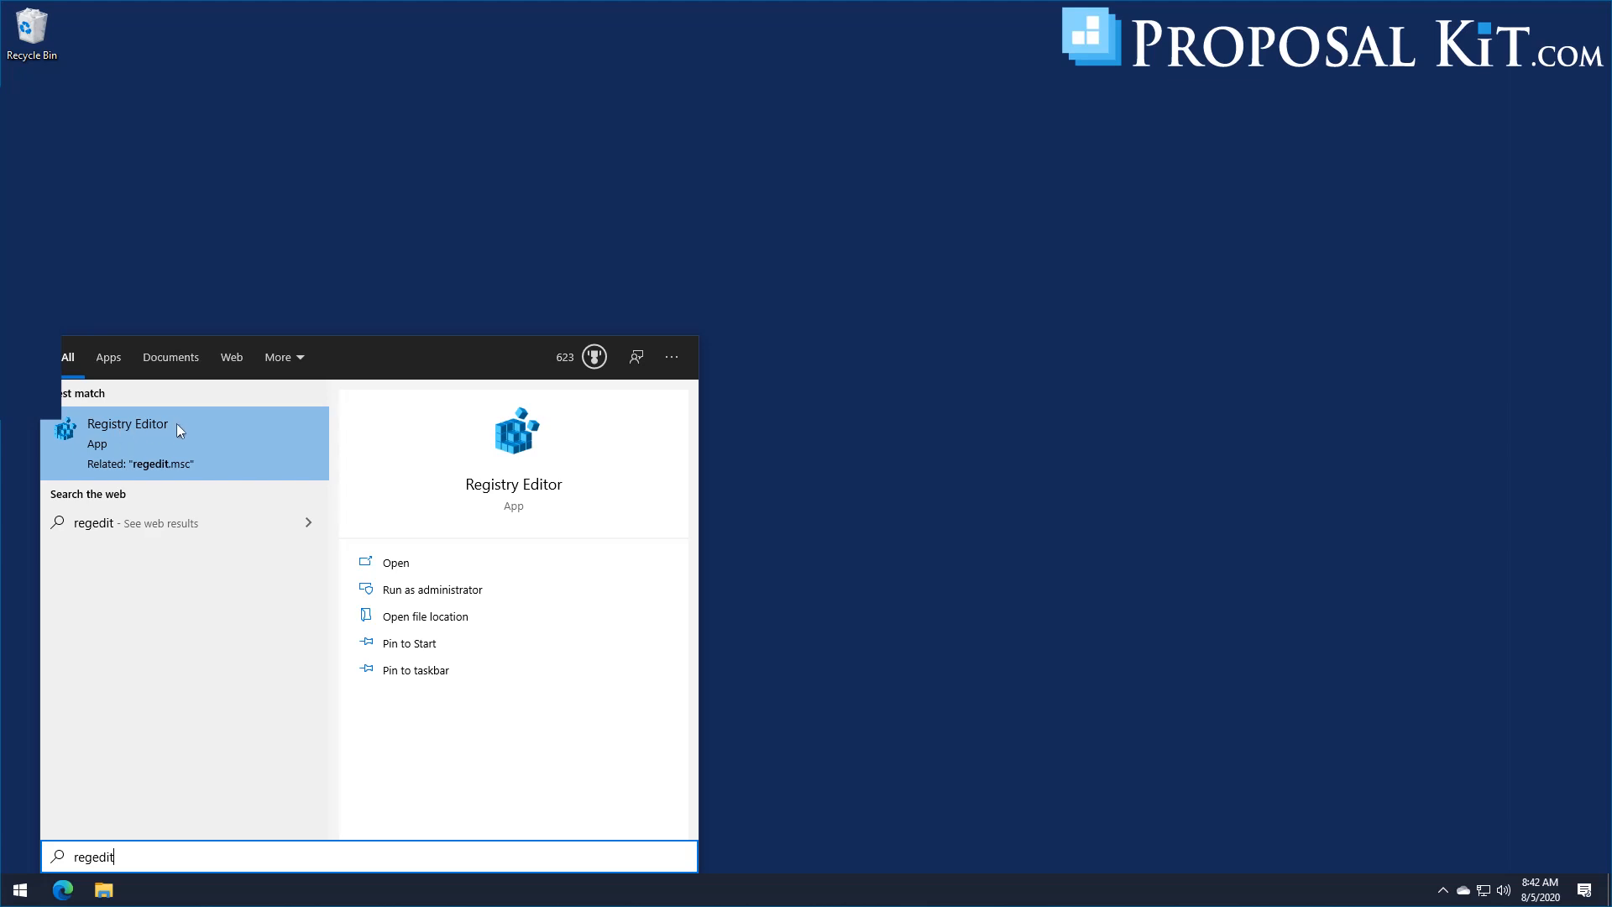
{"action": "left_click", "coordinate": [133, 432]}
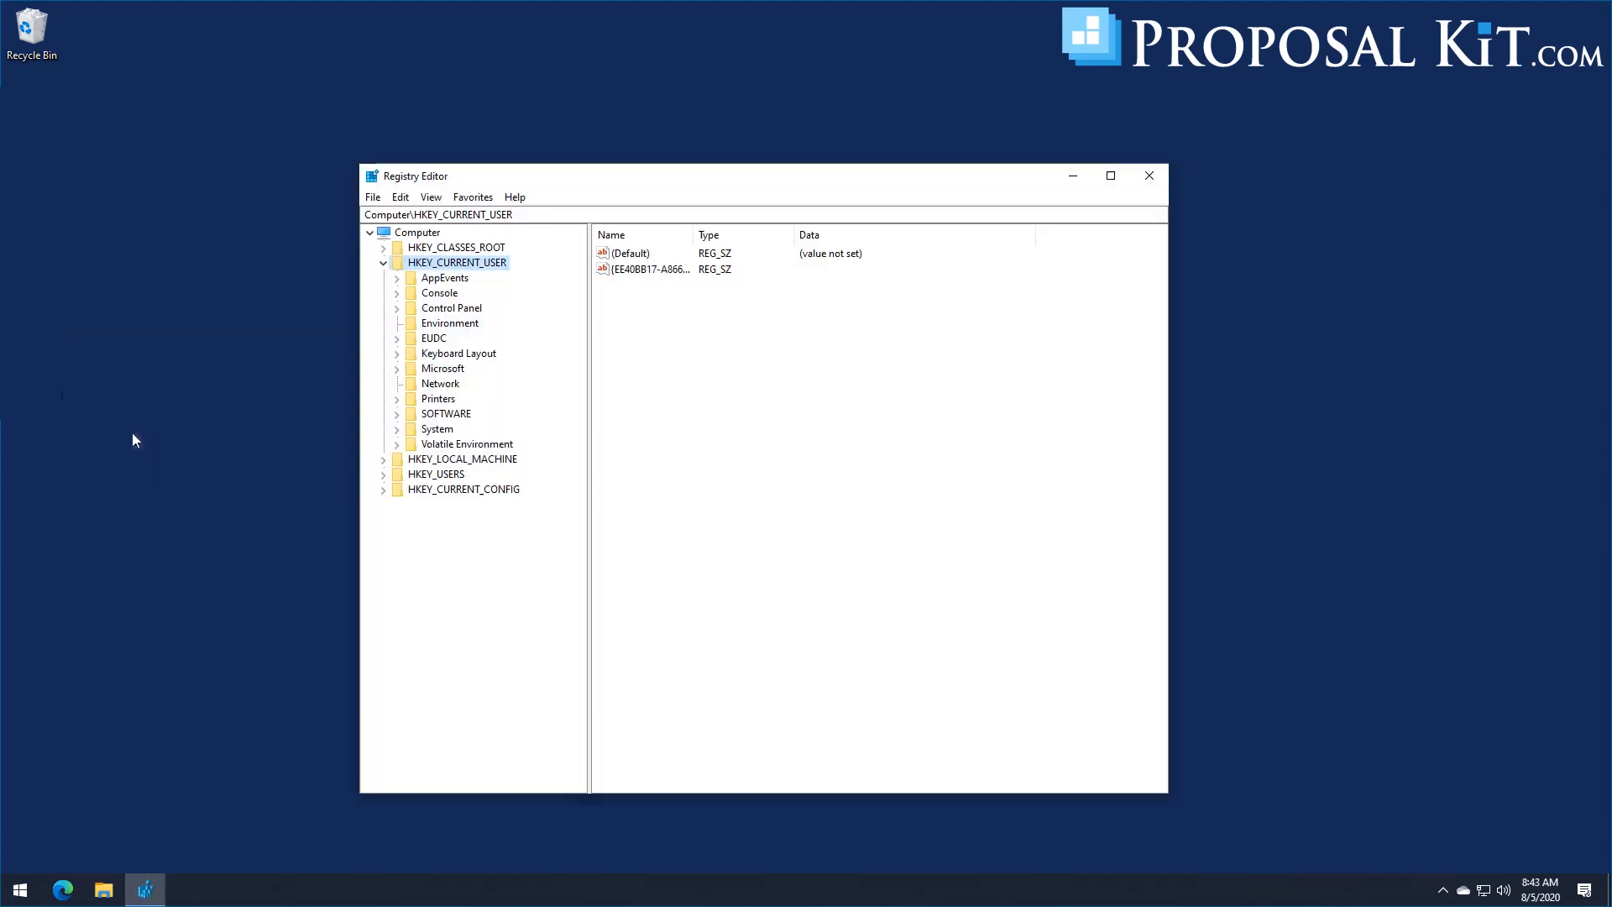
{"action": "left_click_drag", "start_coordinate": [619, 176], "coordinate": [564, 165]}
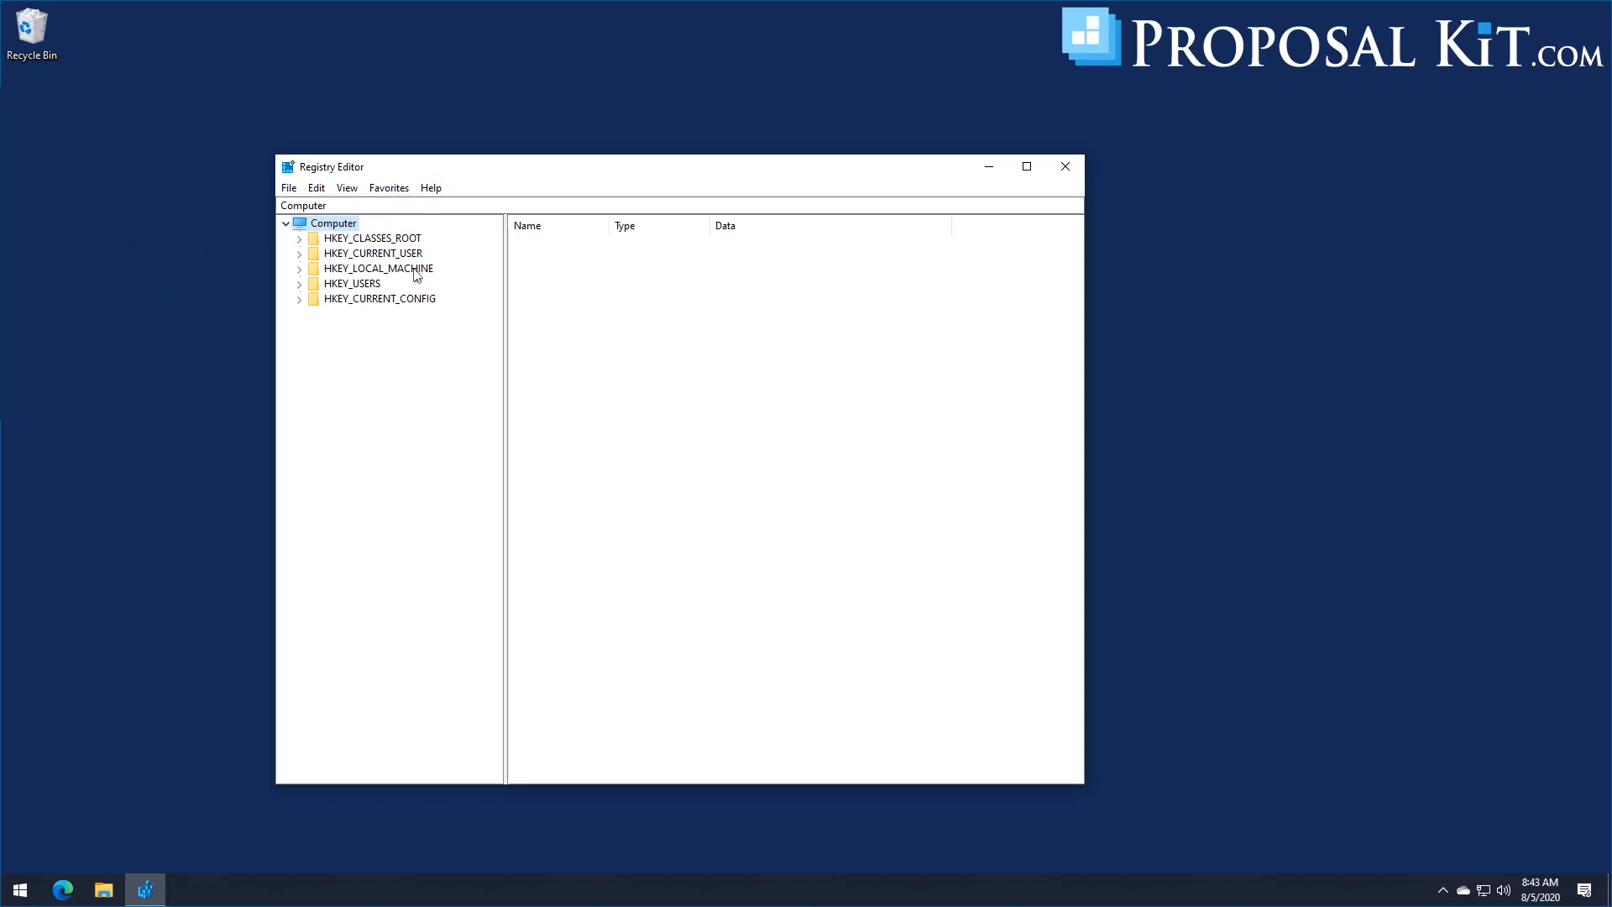
Step: Display the values of the ProposalPackWizV15 key under HKEY_CURRENT_USER\SOFTWARE
{"action": "left_click", "coordinate": [298, 255]}
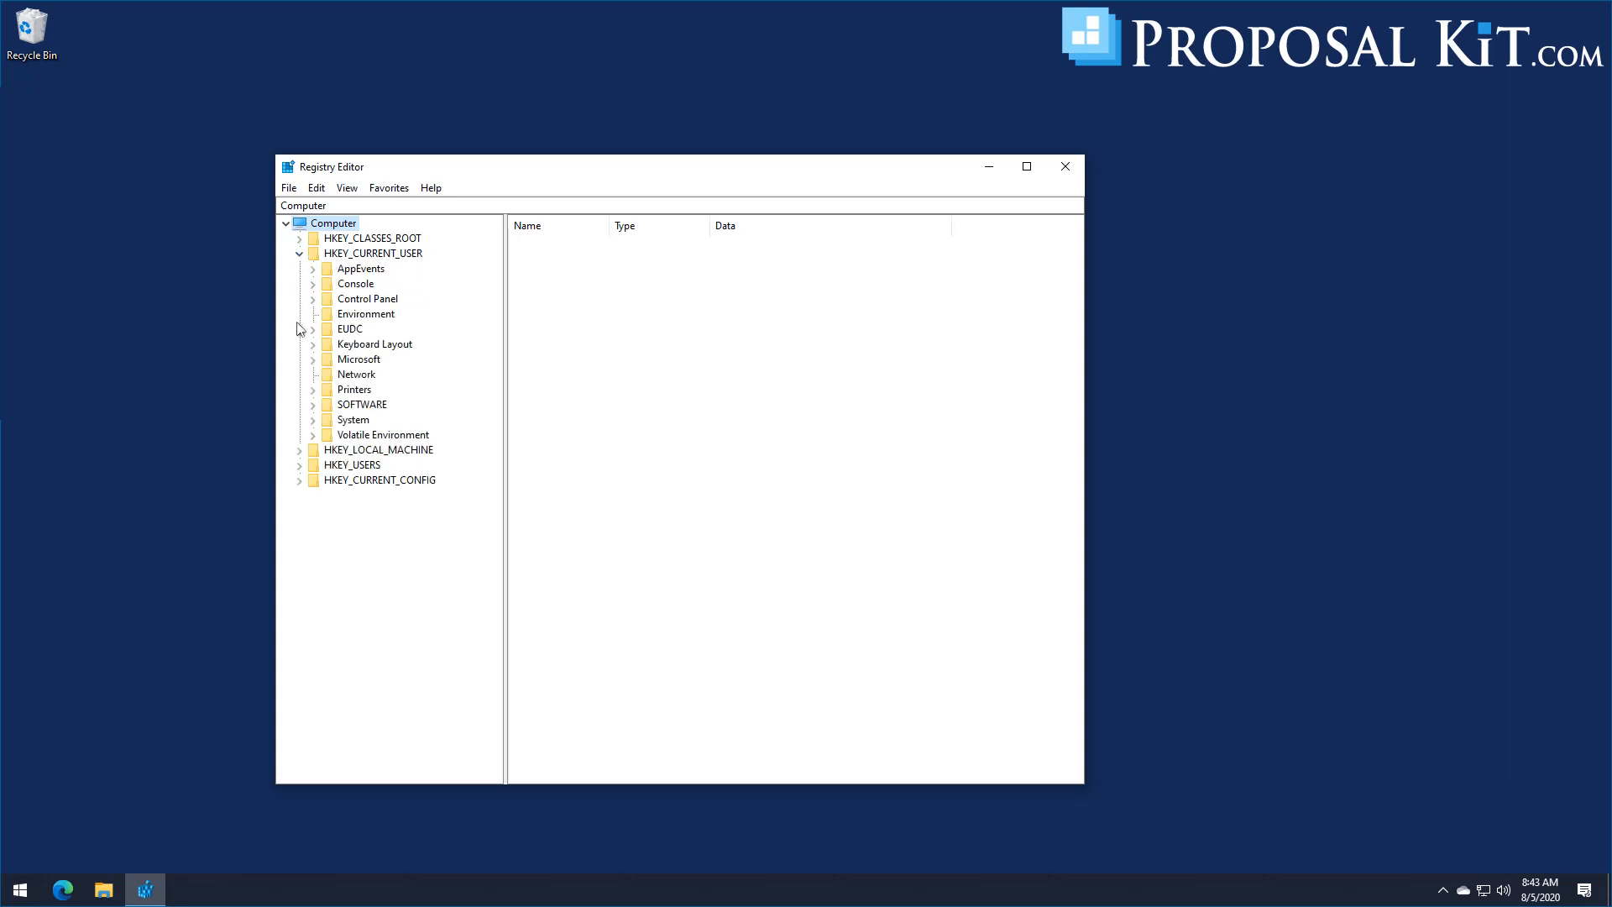
{"action": "left_click", "coordinate": [313, 406]}
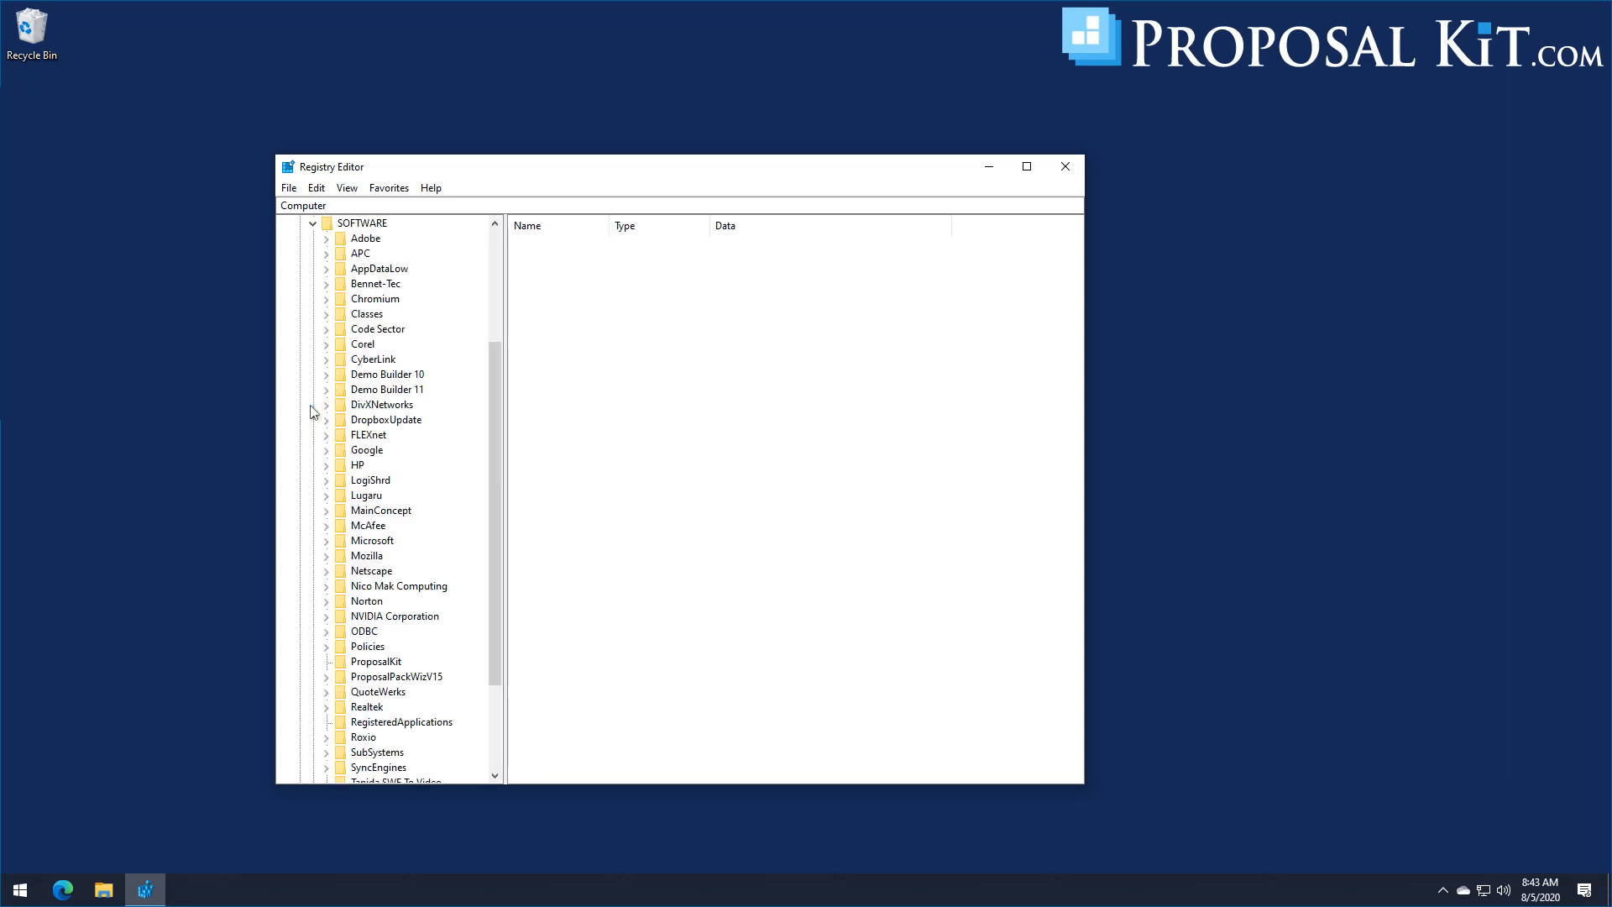
{"action": "left_click_drag", "start_coordinate": [492, 395], "coordinate": [492, 497]}
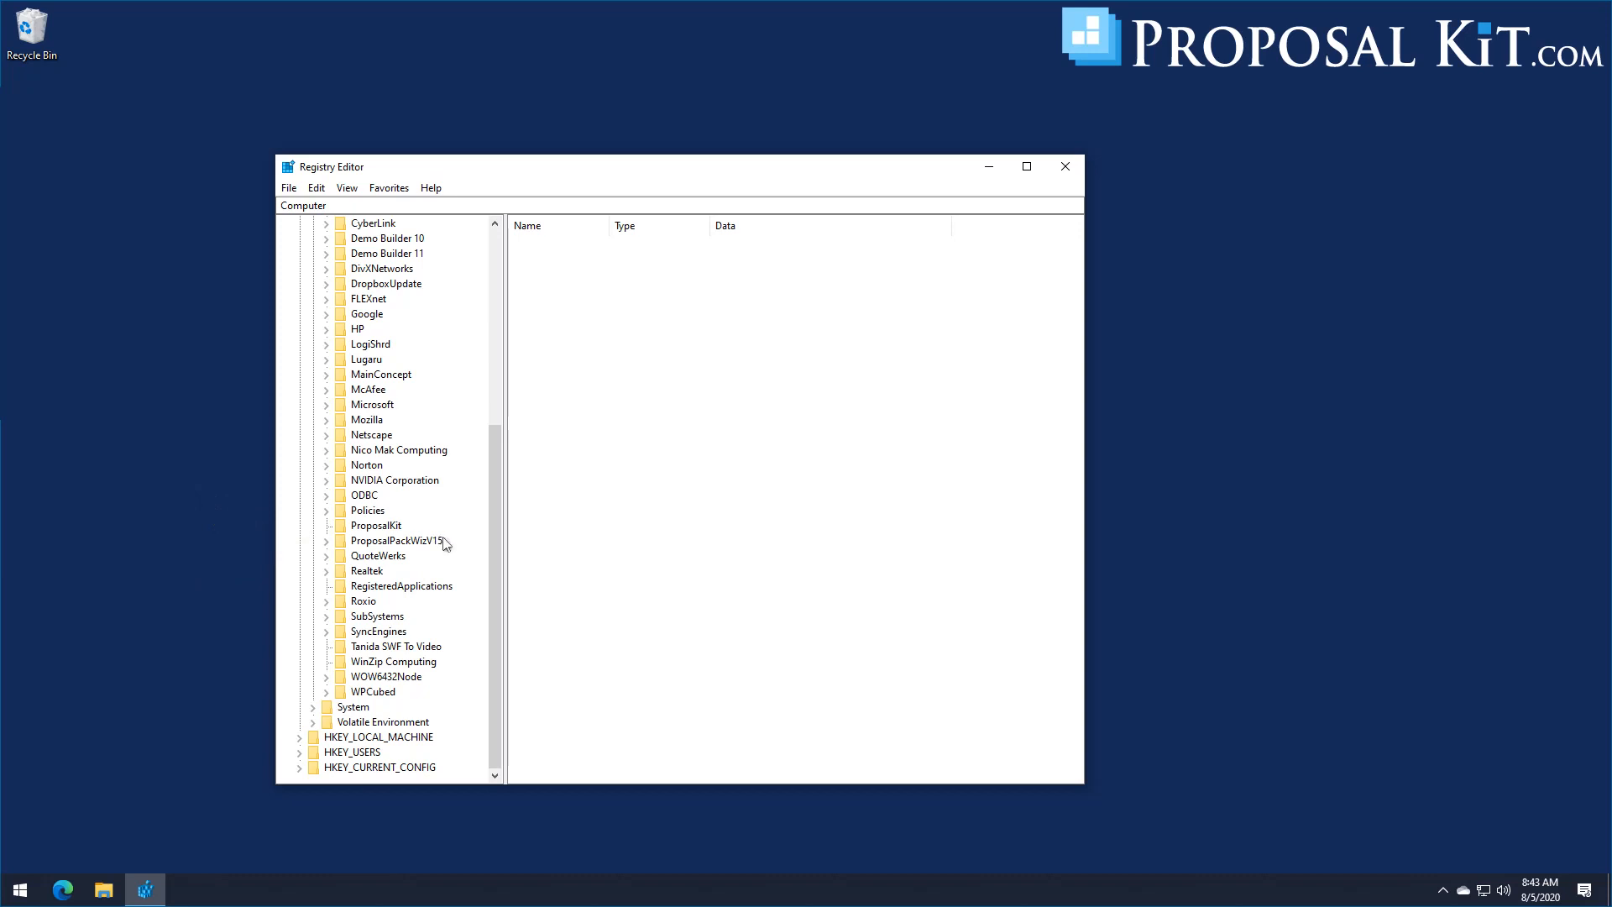
{"action": "left_click", "coordinate": [385, 542]}
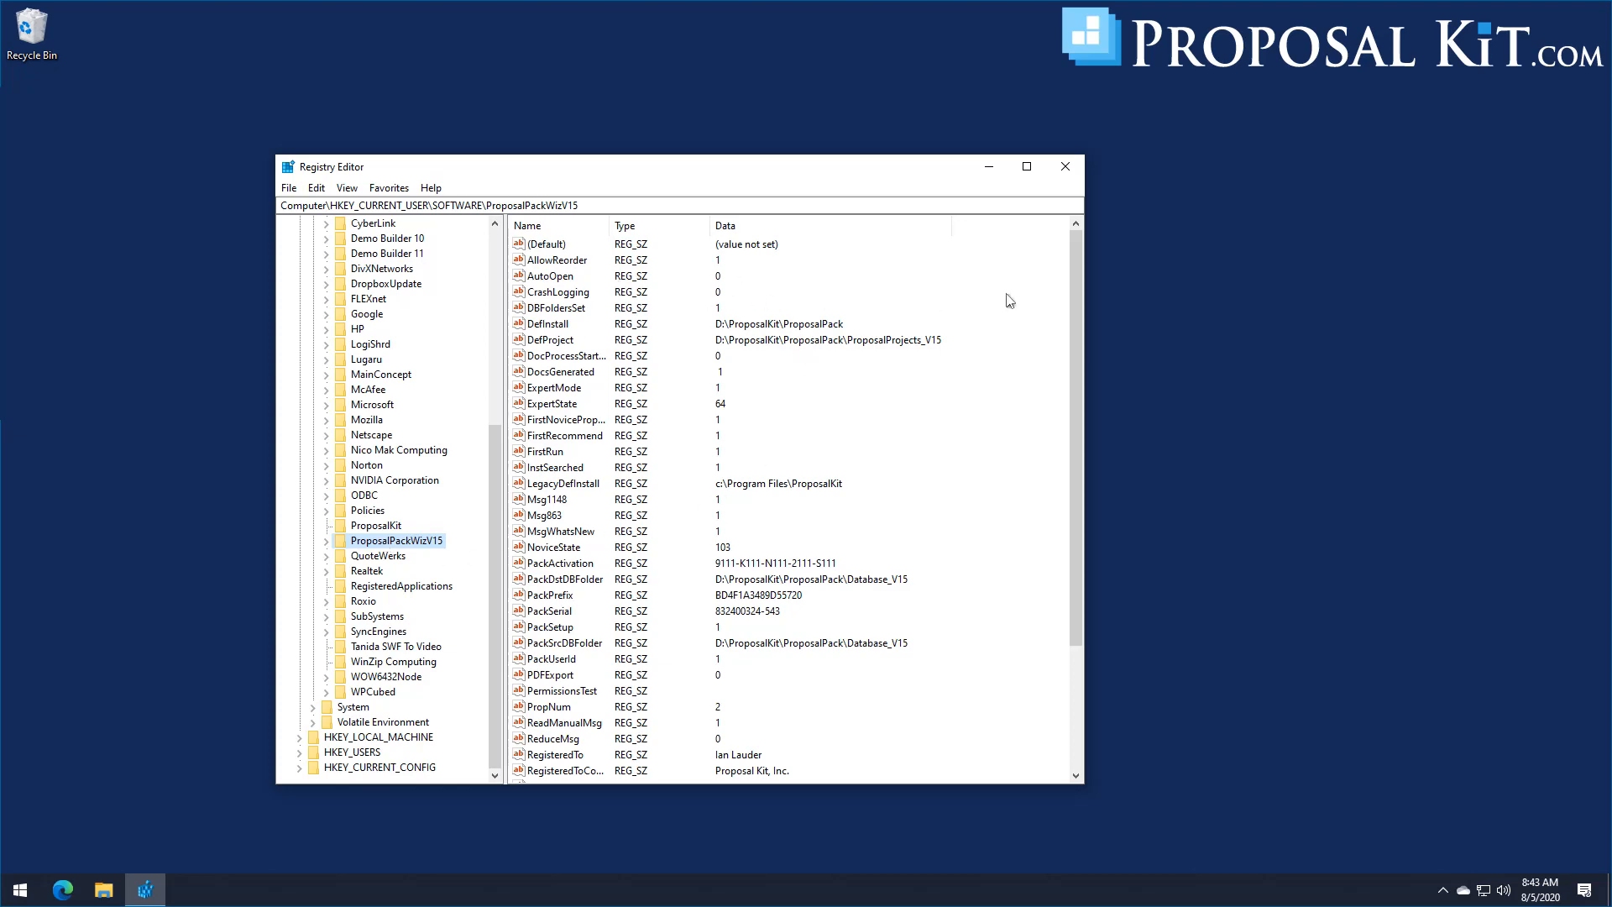
{"action": "mouse_move", "coordinate": [1075, 256]}
{"action": "left_mouse_down"}
{"action": "mouse_move", "coordinate": [1074, 340]}
{"action": "mouse_move", "coordinate": [1070, 256]}
{"action": "left_mouse_up"}
{"action": "left_click_drag", "start_coordinate": [737, 171], "coordinate": [721, 155]}
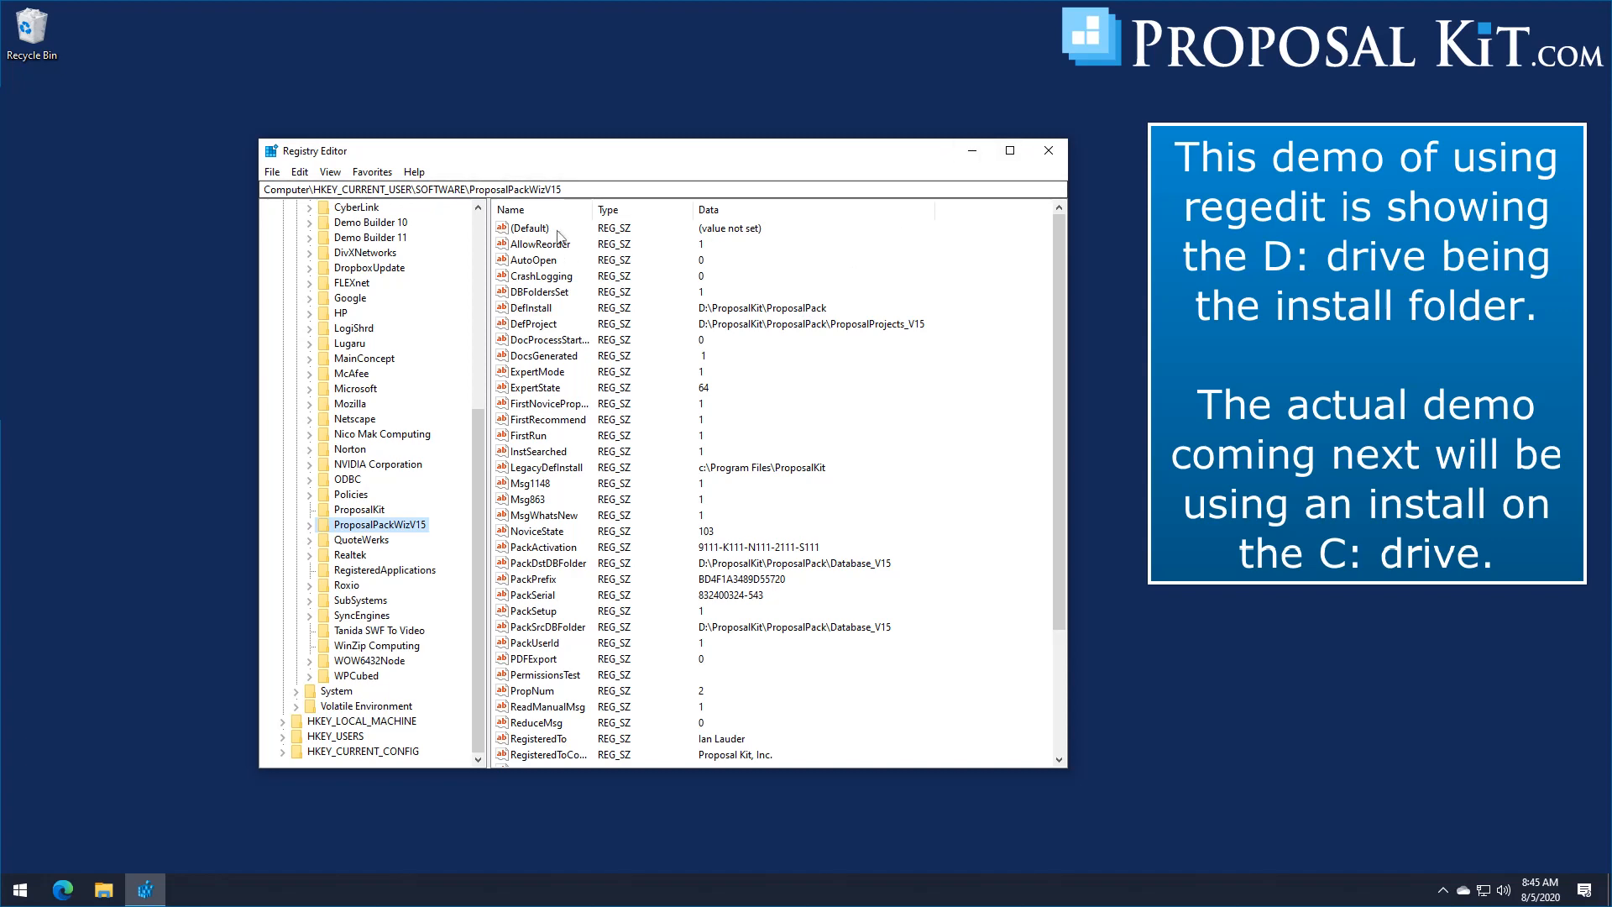
{"action": "left_click_drag", "start_coordinate": [563, 153], "coordinate": [606, 132]}
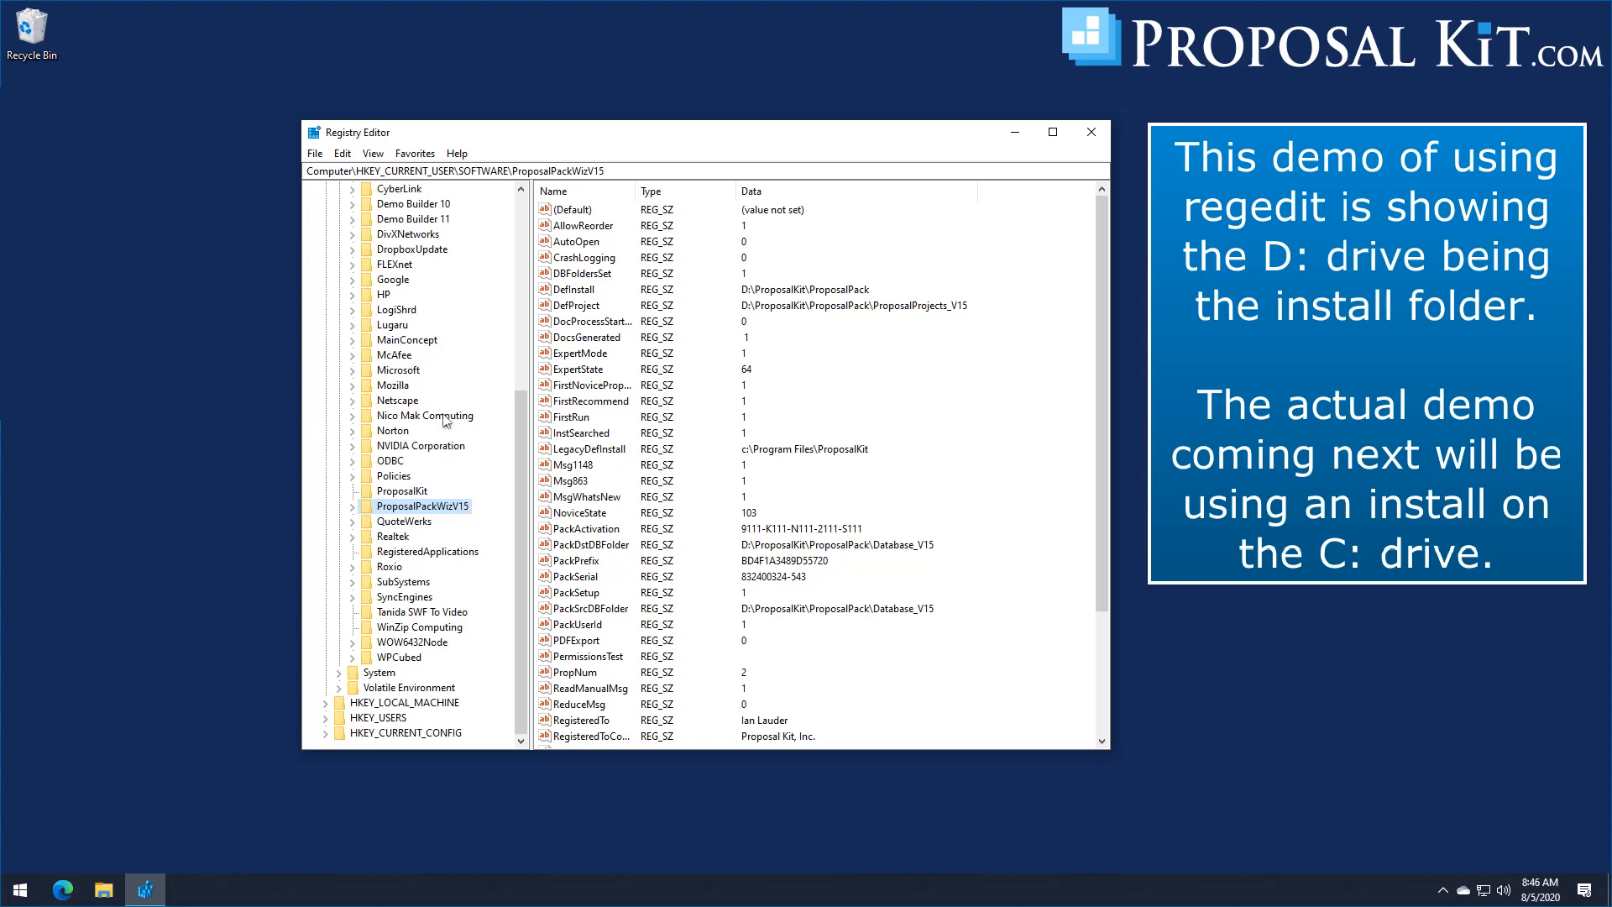
Step: Export the selected ProposalPackWizV15 branch to the Desktop as the registration file ProposalKit.reg, and close the Registry Editor
{"action": "left_click", "coordinate": [314, 154]}
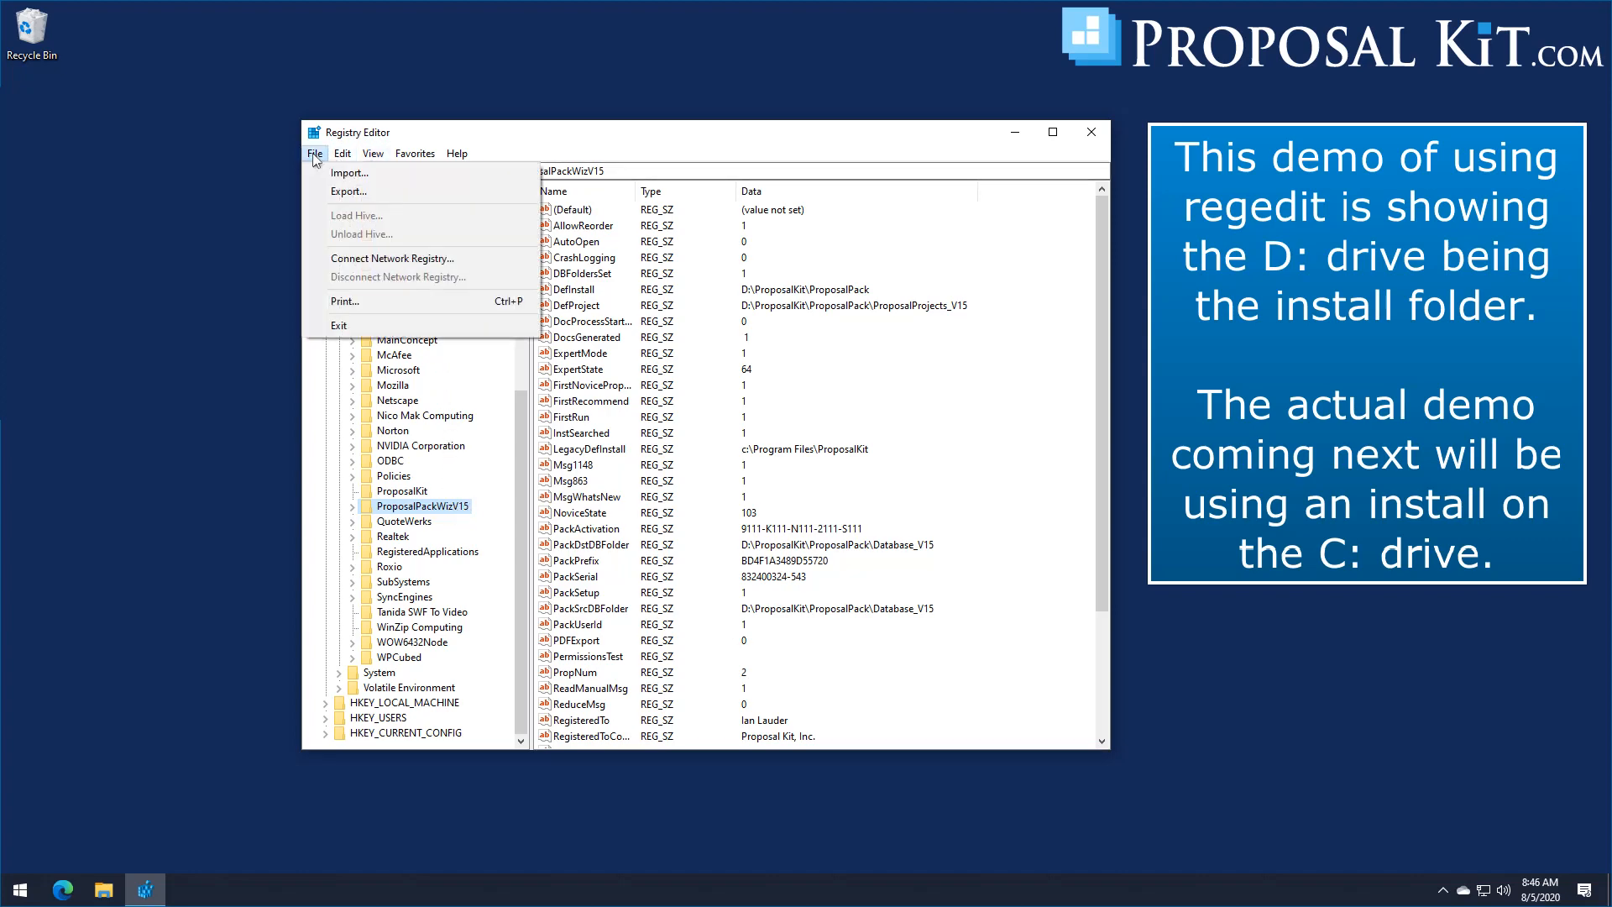
{"action": "left_click", "coordinate": [340, 194]}
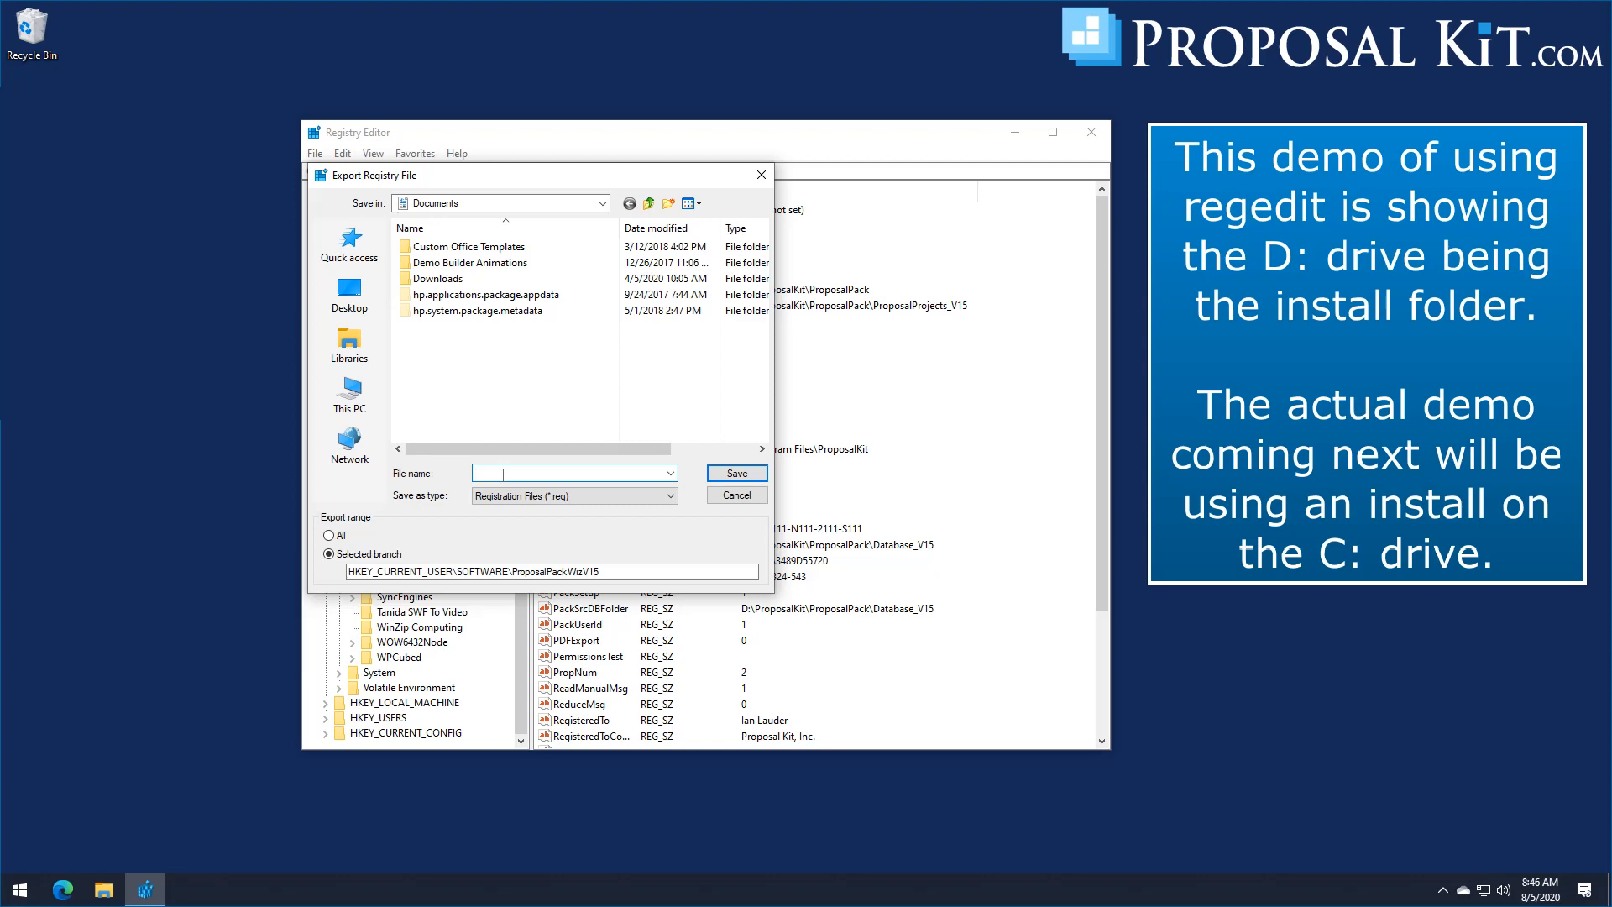
{"action": "left_click", "coordinate": [348, 298]}
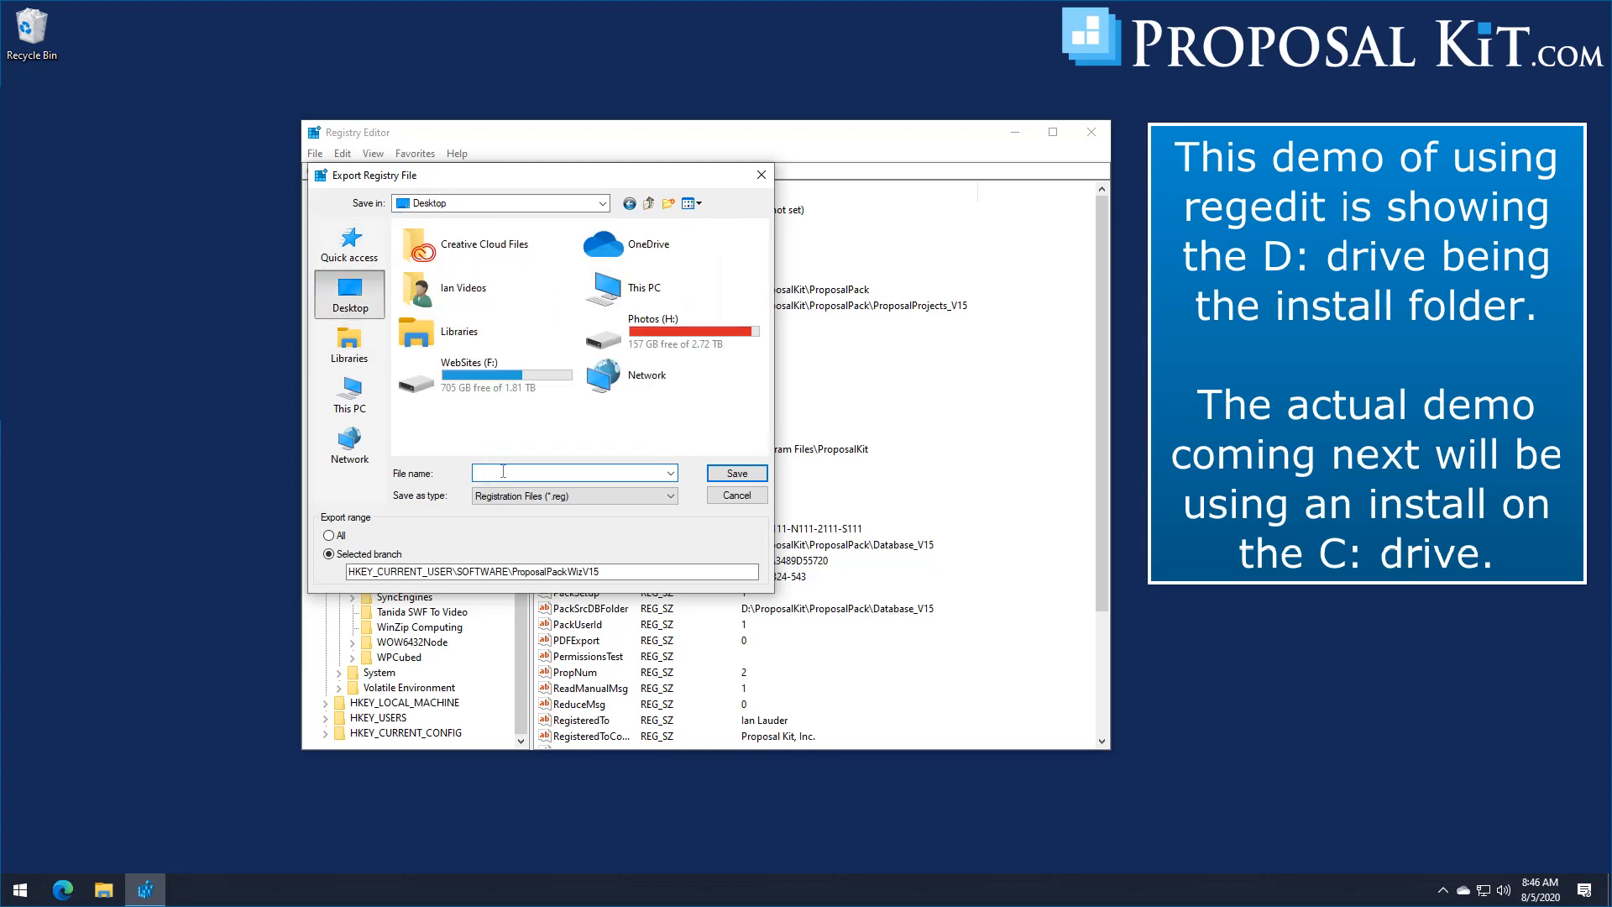
{"action": "type", "text": "Reg"}
{"action": "key", "text": "BackSpace"}
{"action": "left_click", "coordinate": [718, 474]}
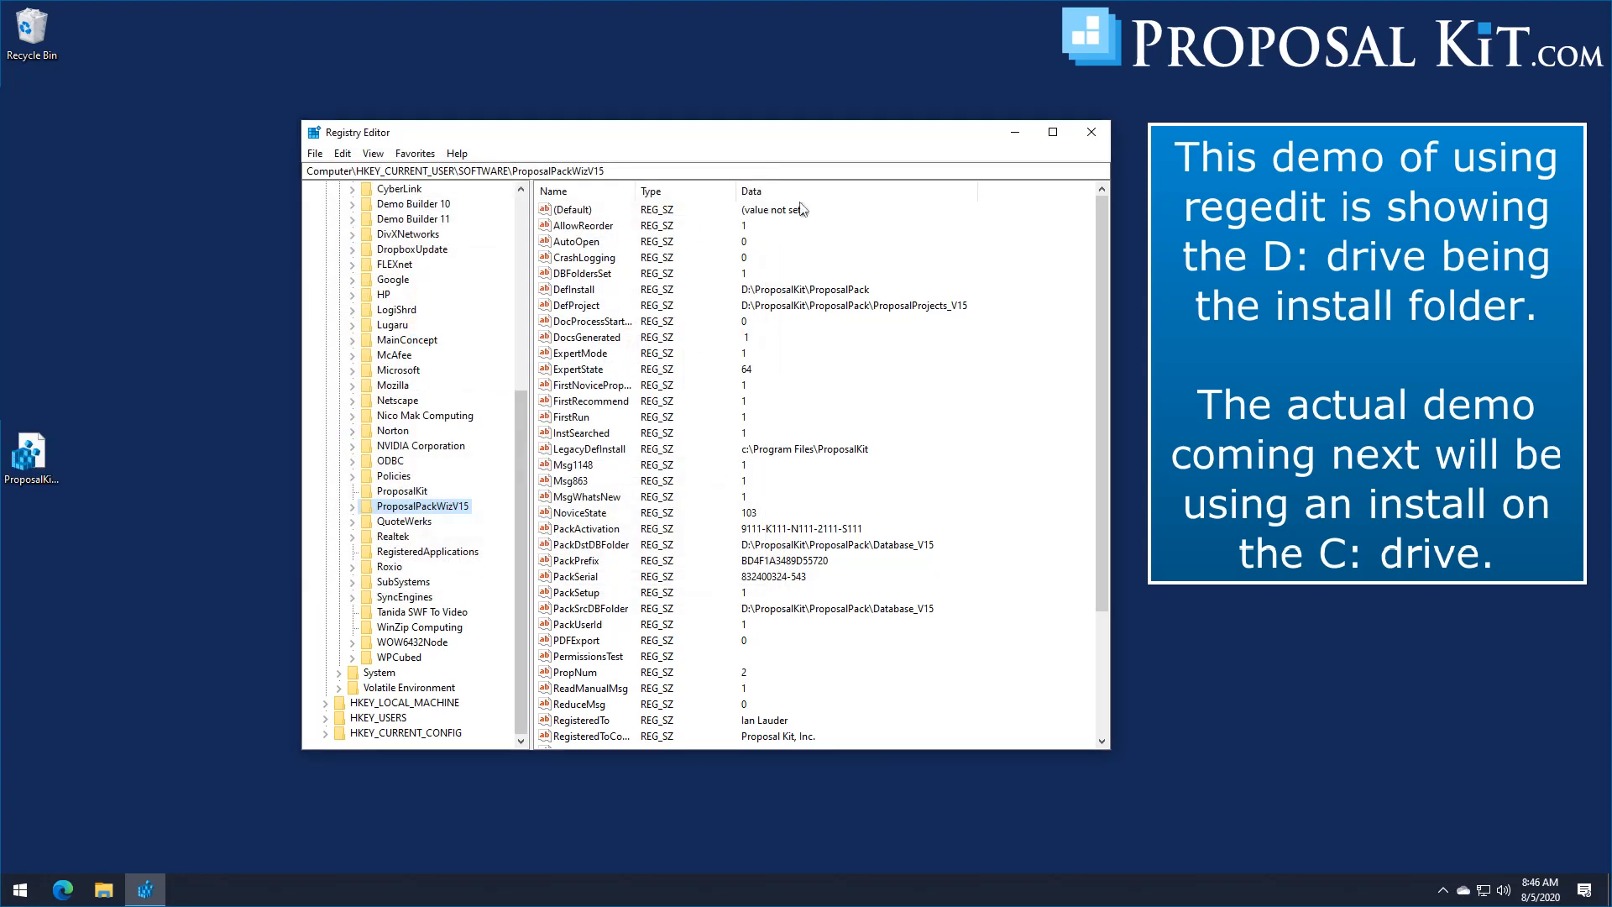
{"action": "left_click", "coordinate": [1090, 132]}
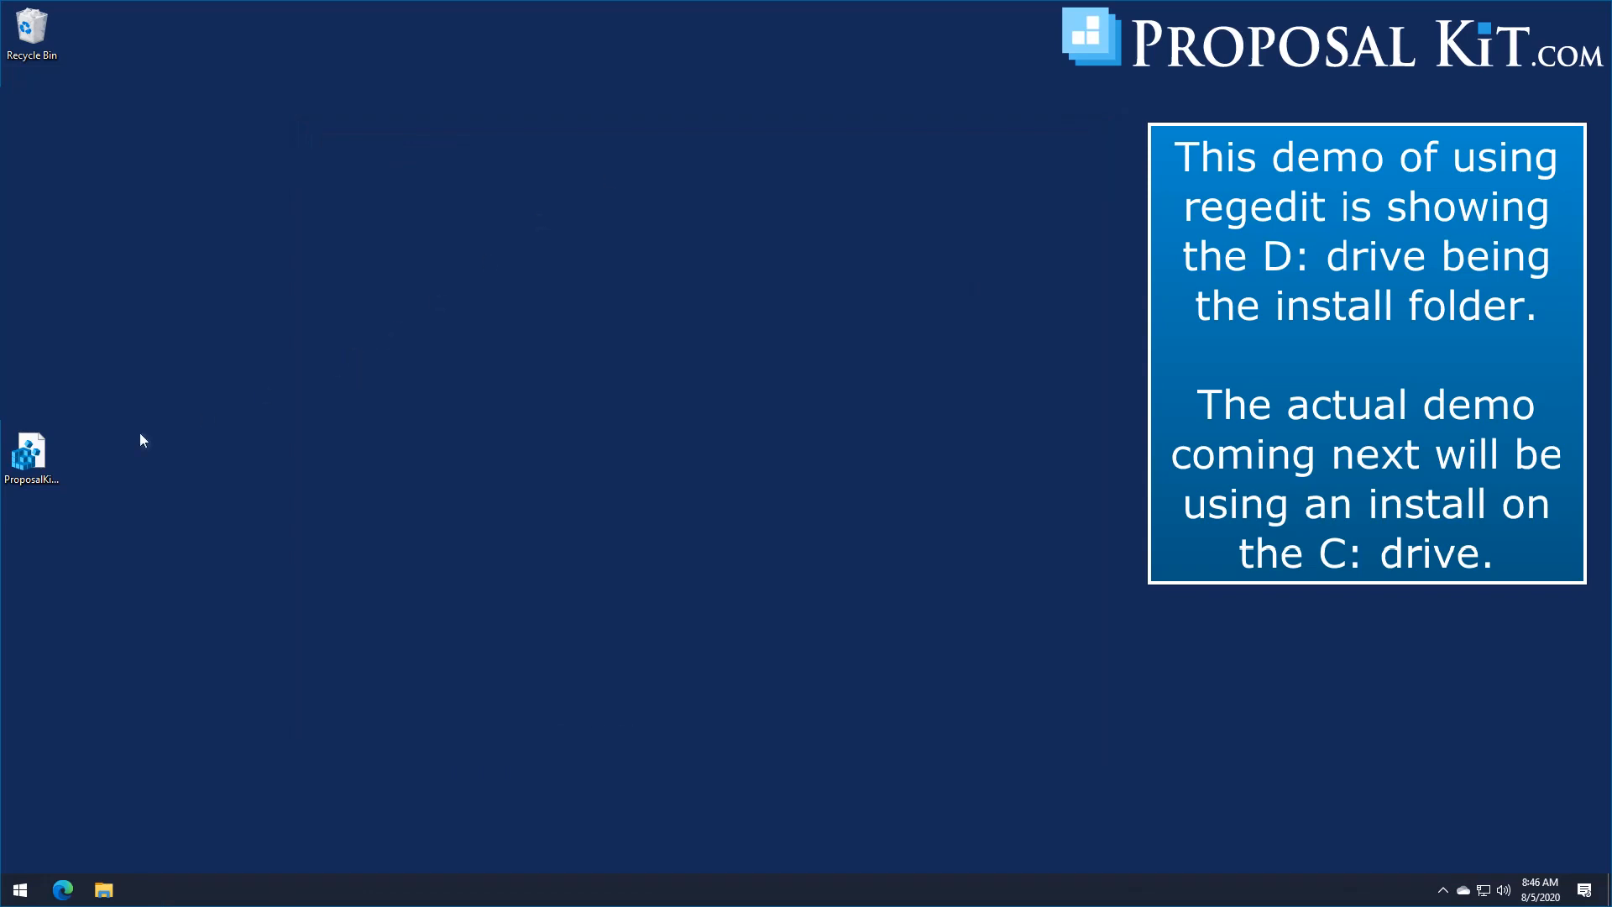
Step: Open the exported ProposalKit.reg file in Notepad, read through its registry entries down to the Backup section, and close it
{"action": "right_click", "coordinate": [40, 456]}
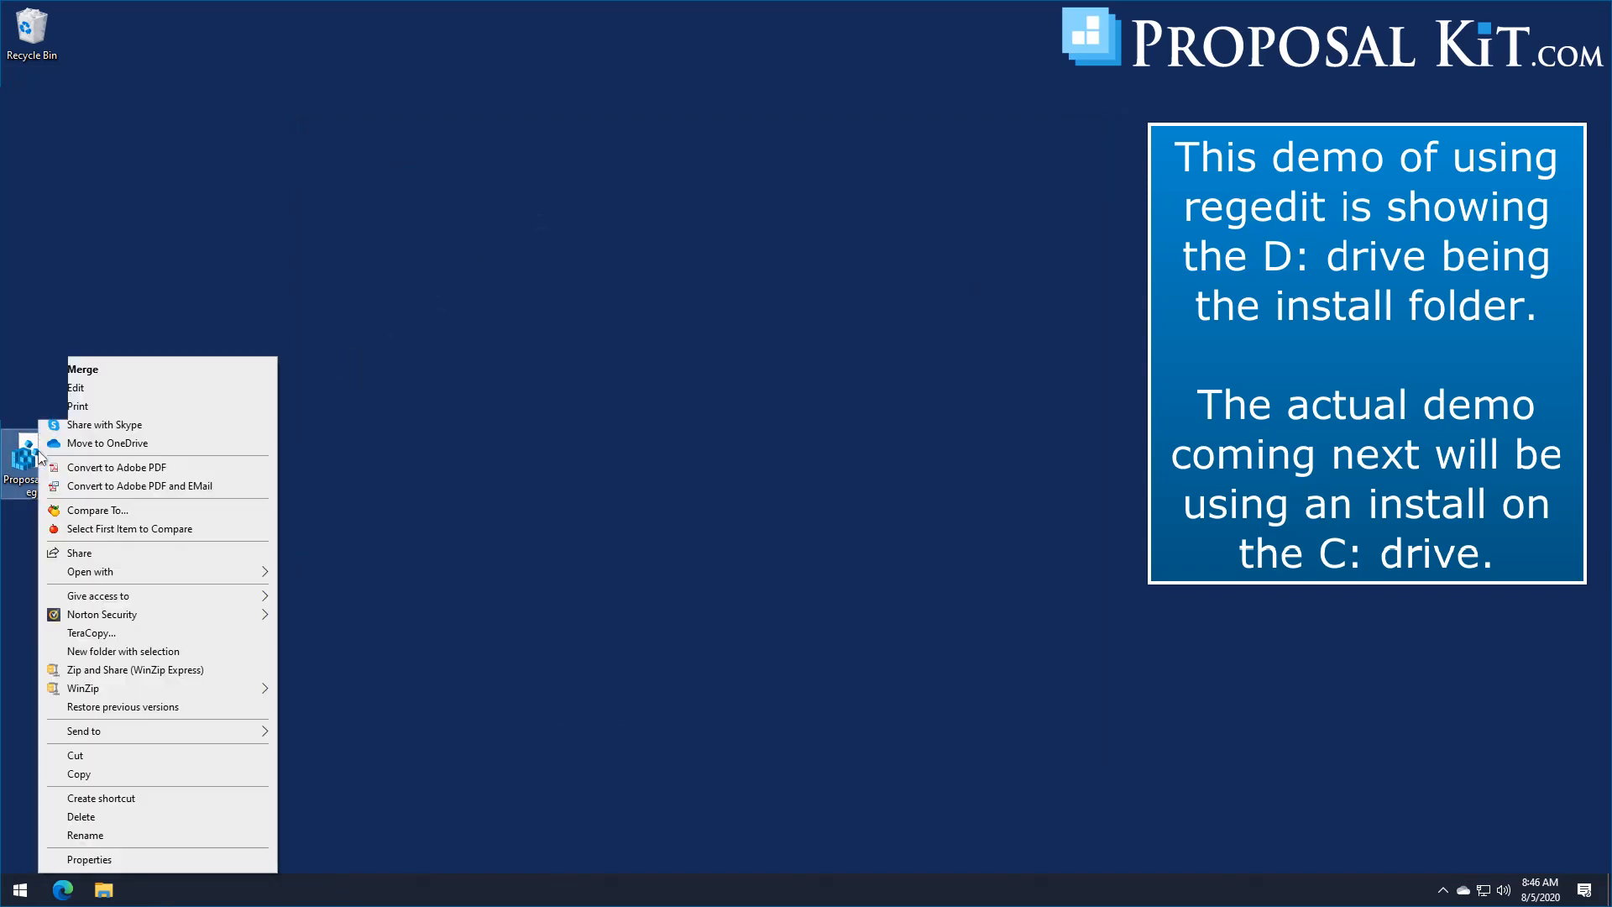
{"action": "left_click", "coordinate": [78, 389]}
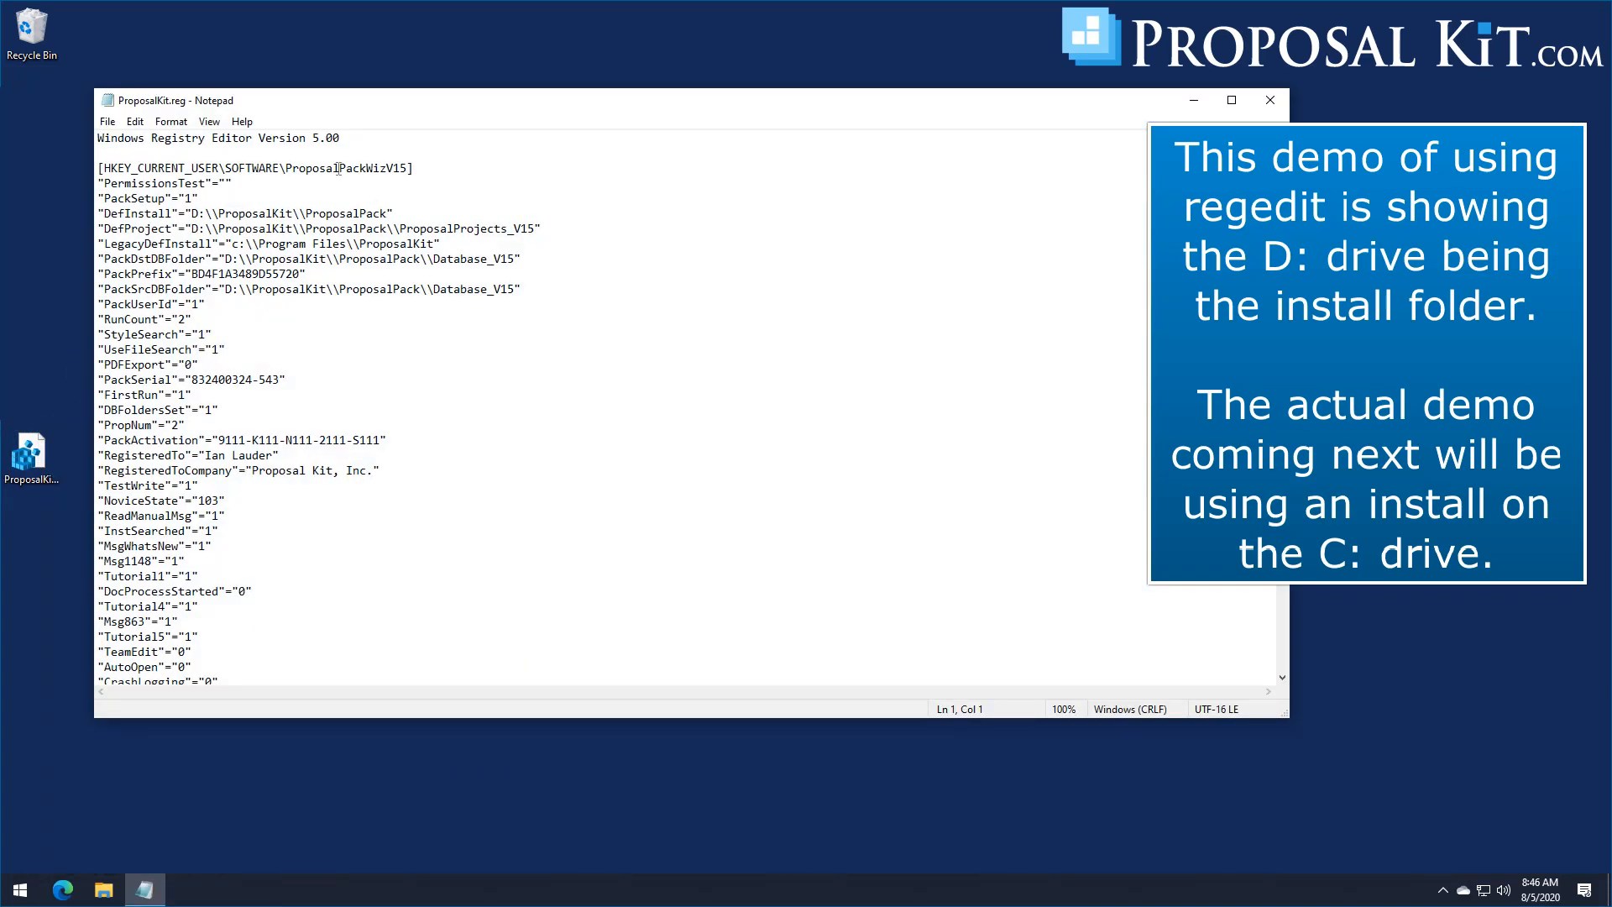
{"action": "left_click_drag", "start_coordinate": [308, 109], "coordinate": [391, 113]}
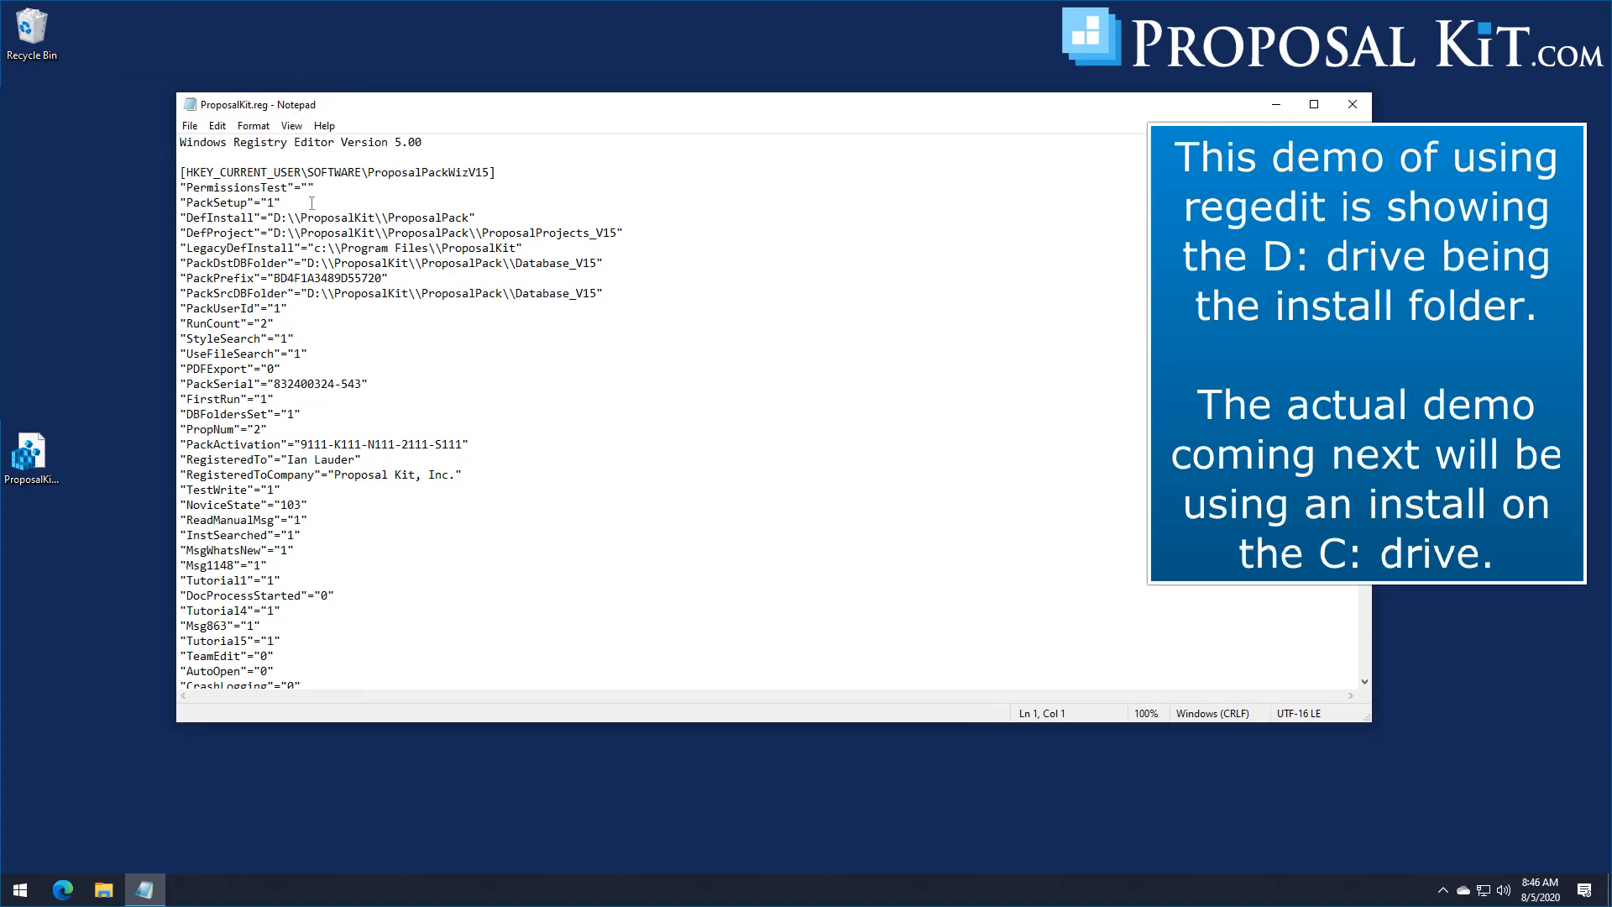
{"action": "scroll", "coordinate": [312, 203], "scroll_direction": "down", "scroll_amount": 10}
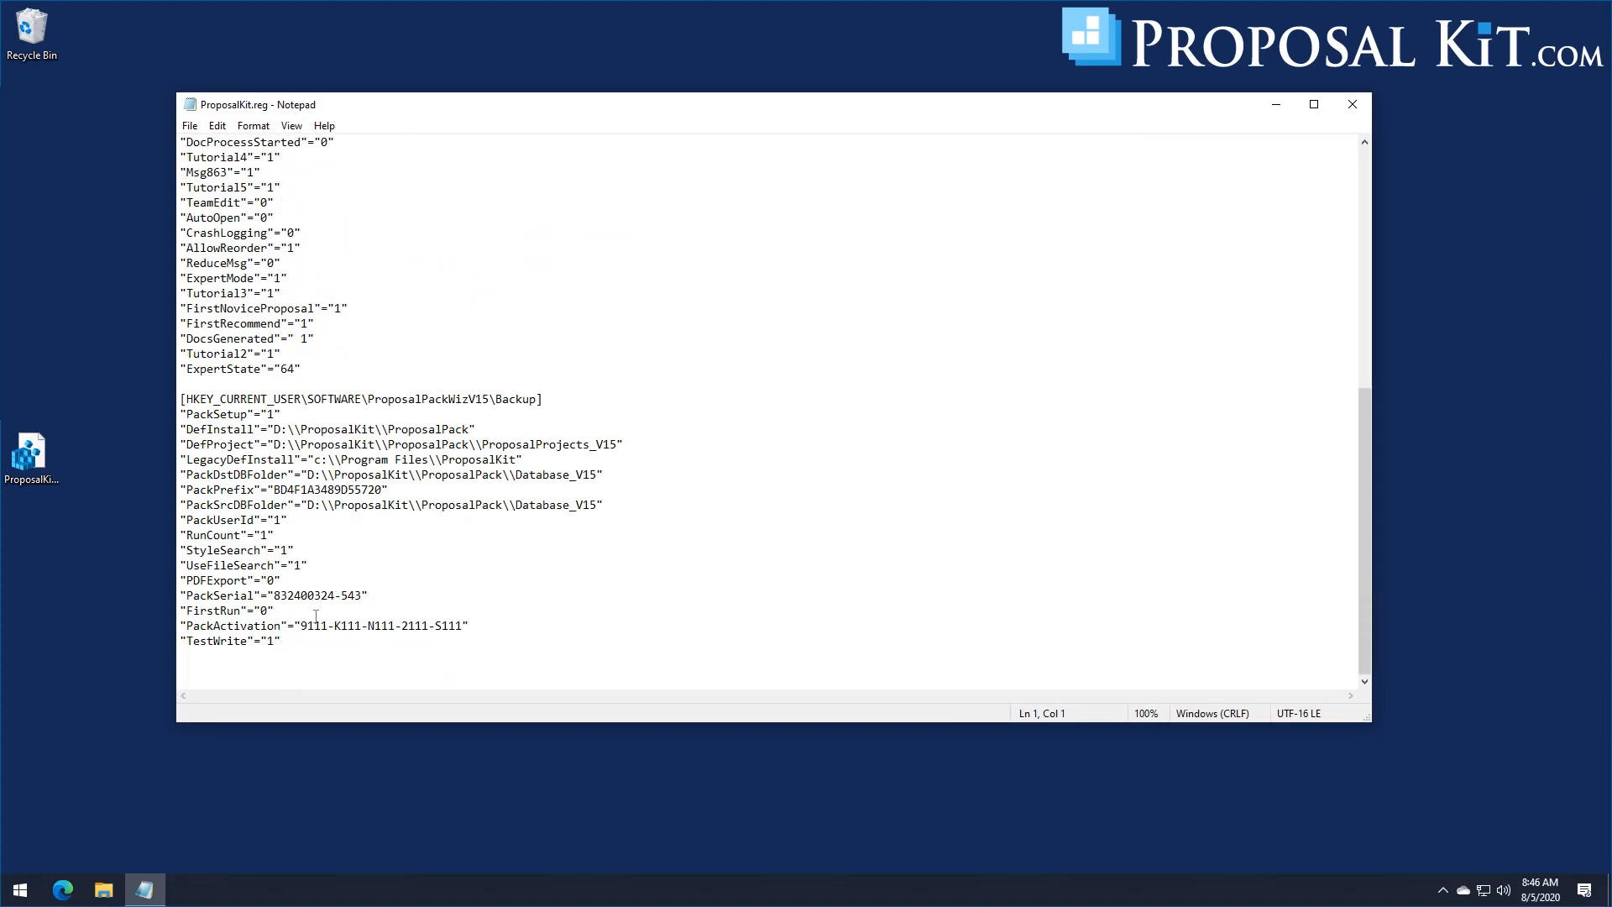
{"action": "scroll", "coordinate": [329, 617], "scroll_direction": "up", "scroll_amount": 10}
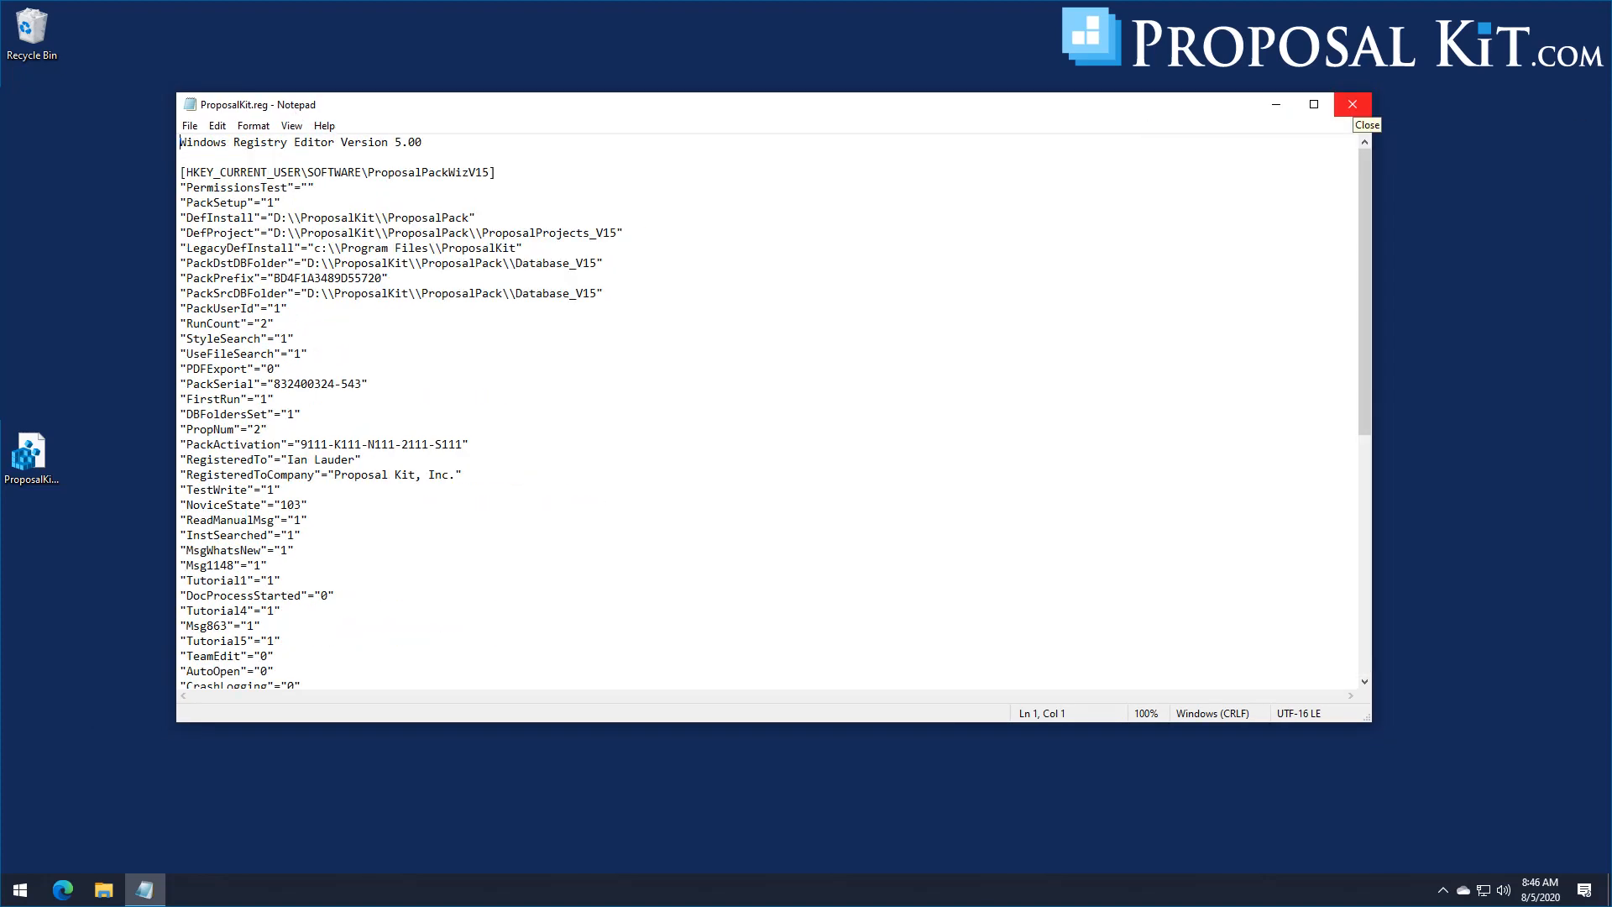
{"action": "left_click", "coordinate": [1352, 104]}
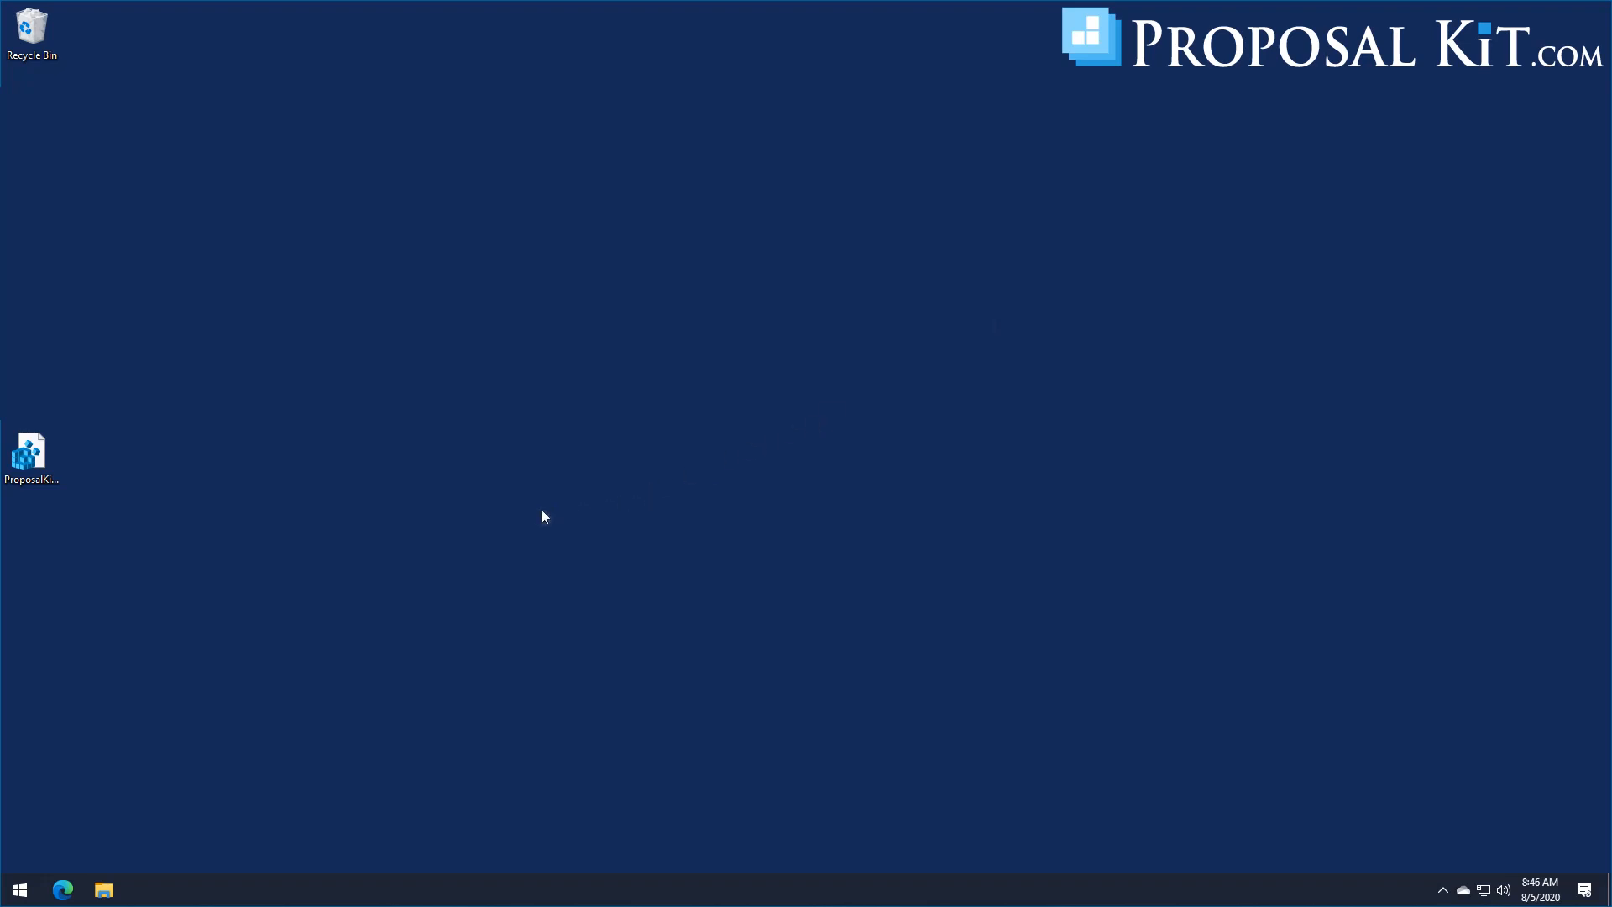
Step: Move ProposalKit.reg from the Desktop to the Recycle Bin, and minimize the File Explorer window showing the C: drive
{"action": "left_click_drag", "start_coordinate": [39, 469], "coordinate": [40, 47]}
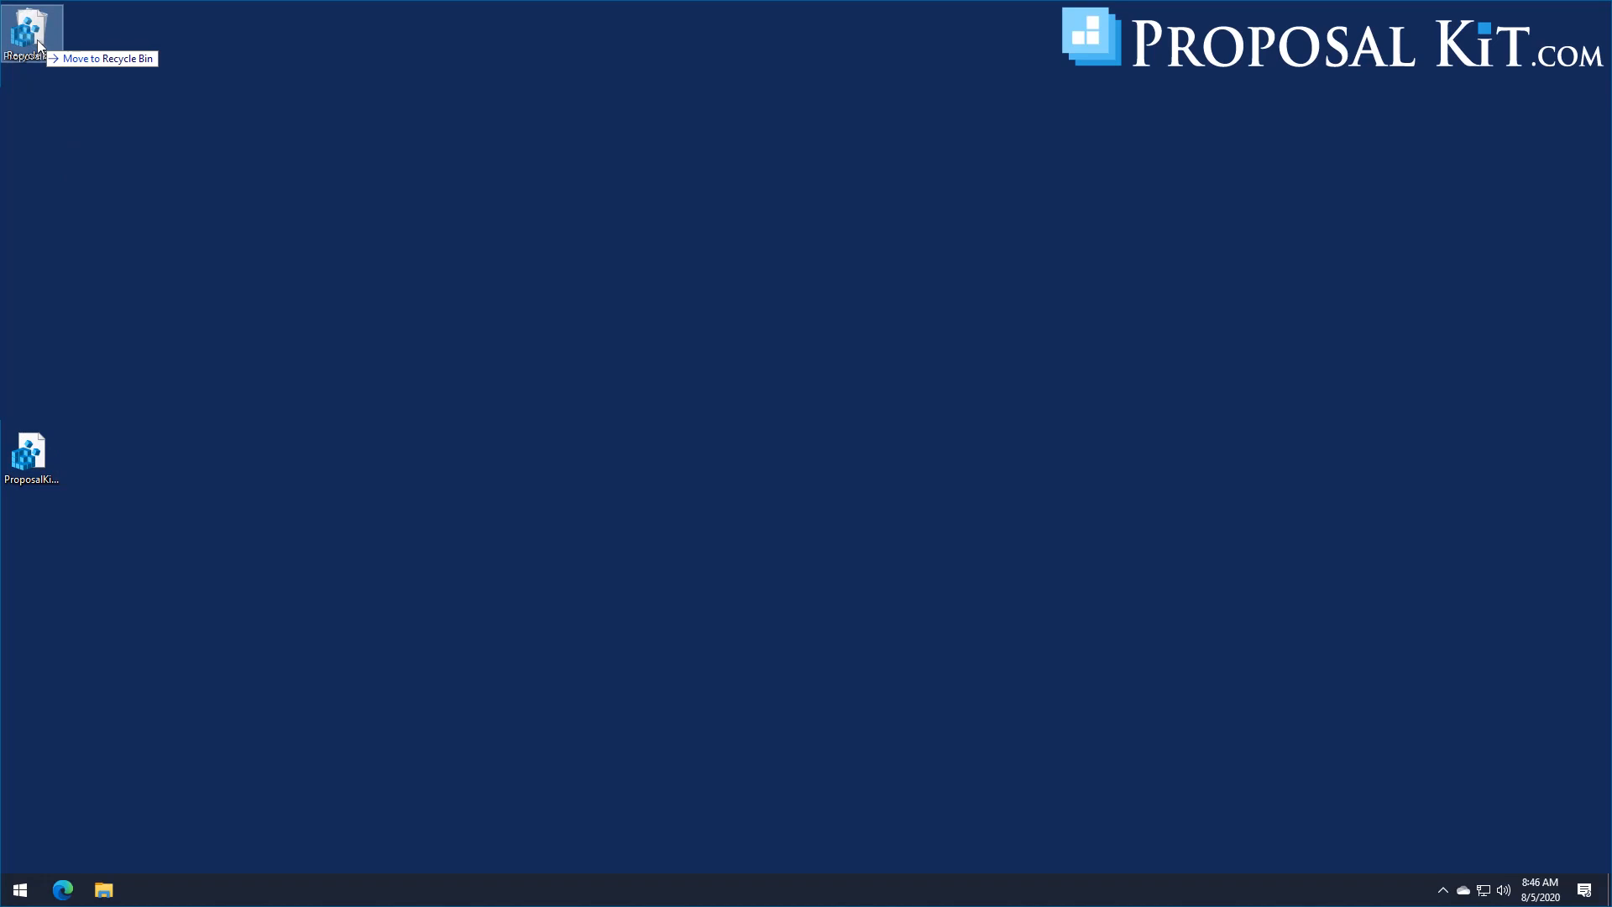
{"action": "left_click_drag", "start_coordinate": [40, 47], "coordinate": [39, 47]}
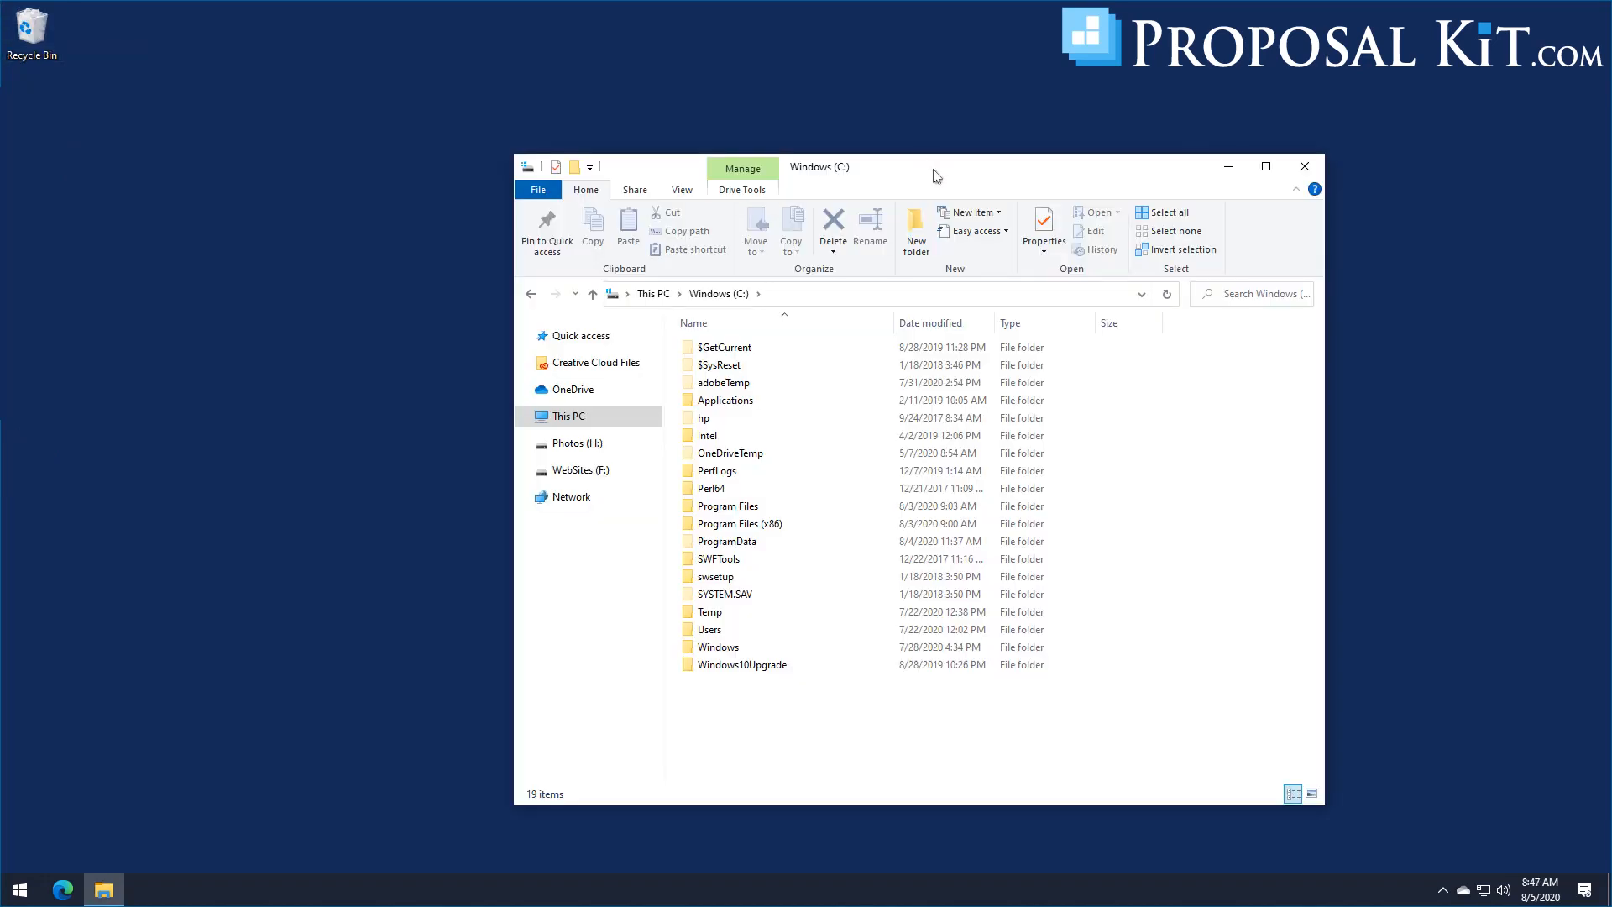
{"action": "left_click_drag", "start_coordinate": [934, 175], "coordinate": [700, 164]}
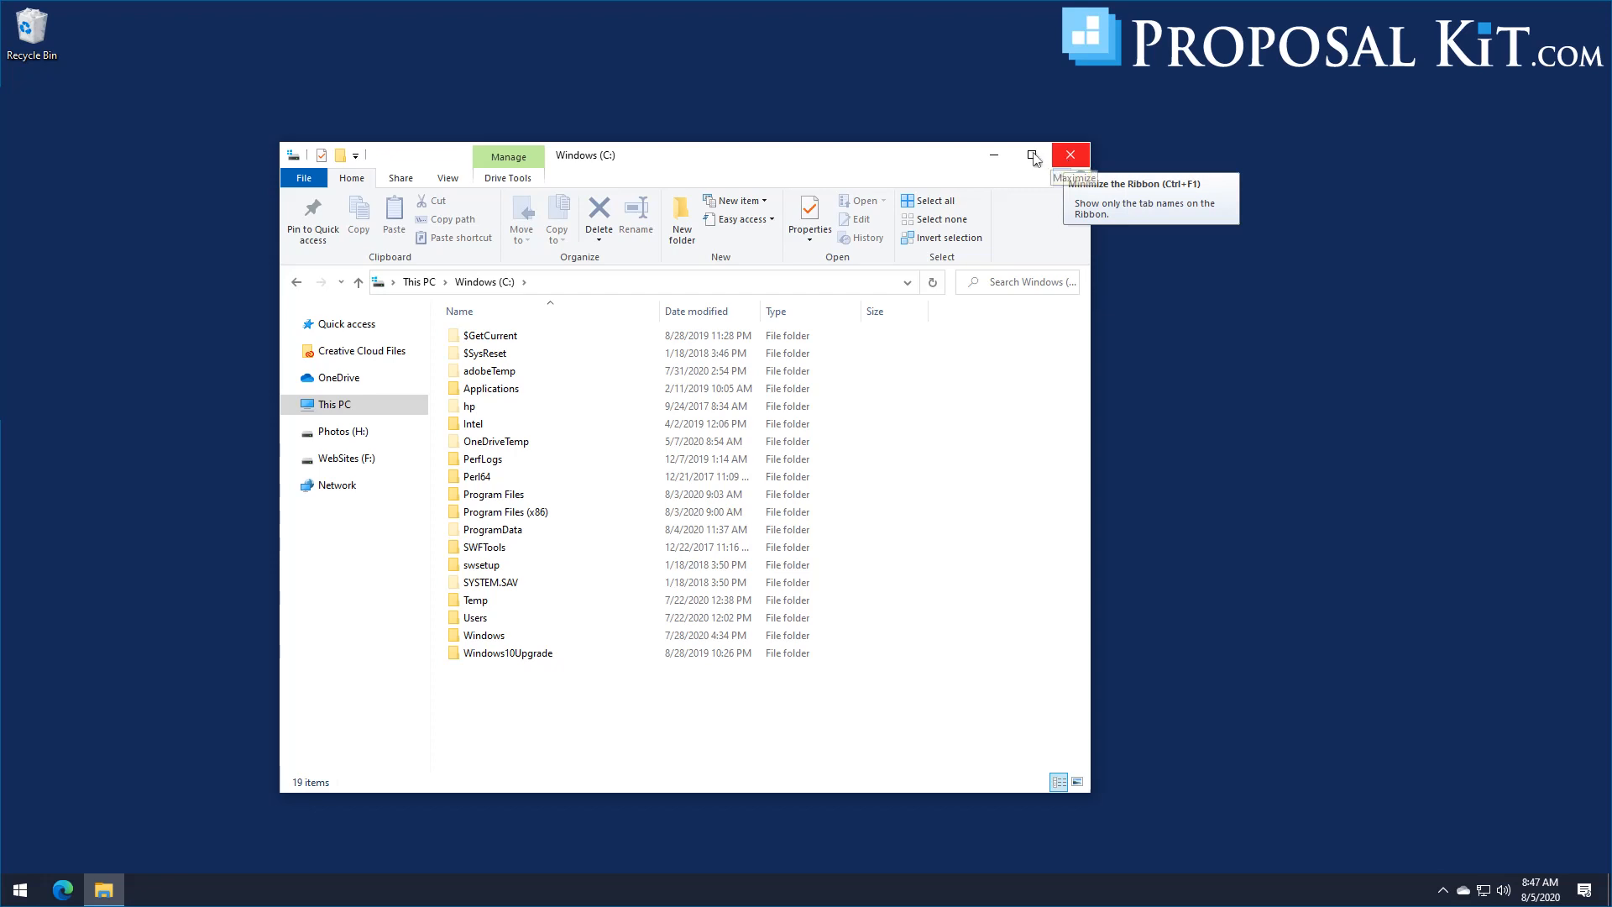
{"action": "left_click", "coordinate": [994, 154]}
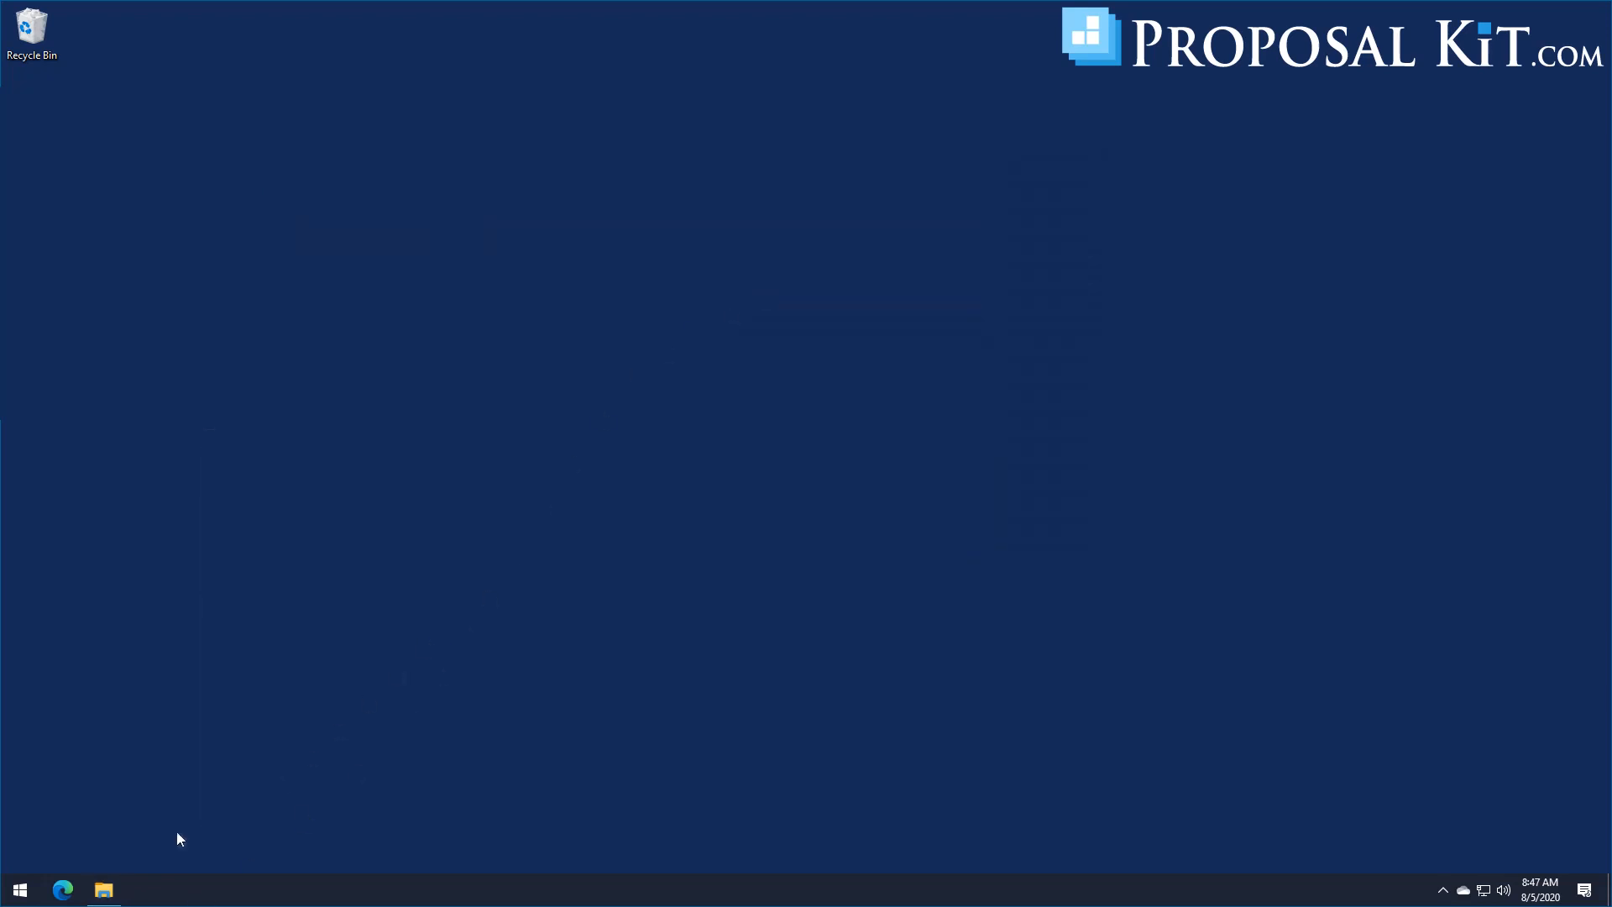
Step: Reopen the Registry Editor and check the keys under HKEY_CURRENT_USER\SOFTWARE for Proposal Kit entries, collapsing the branch when done
{"action": "left_click", "coordinate": [20, 888]}
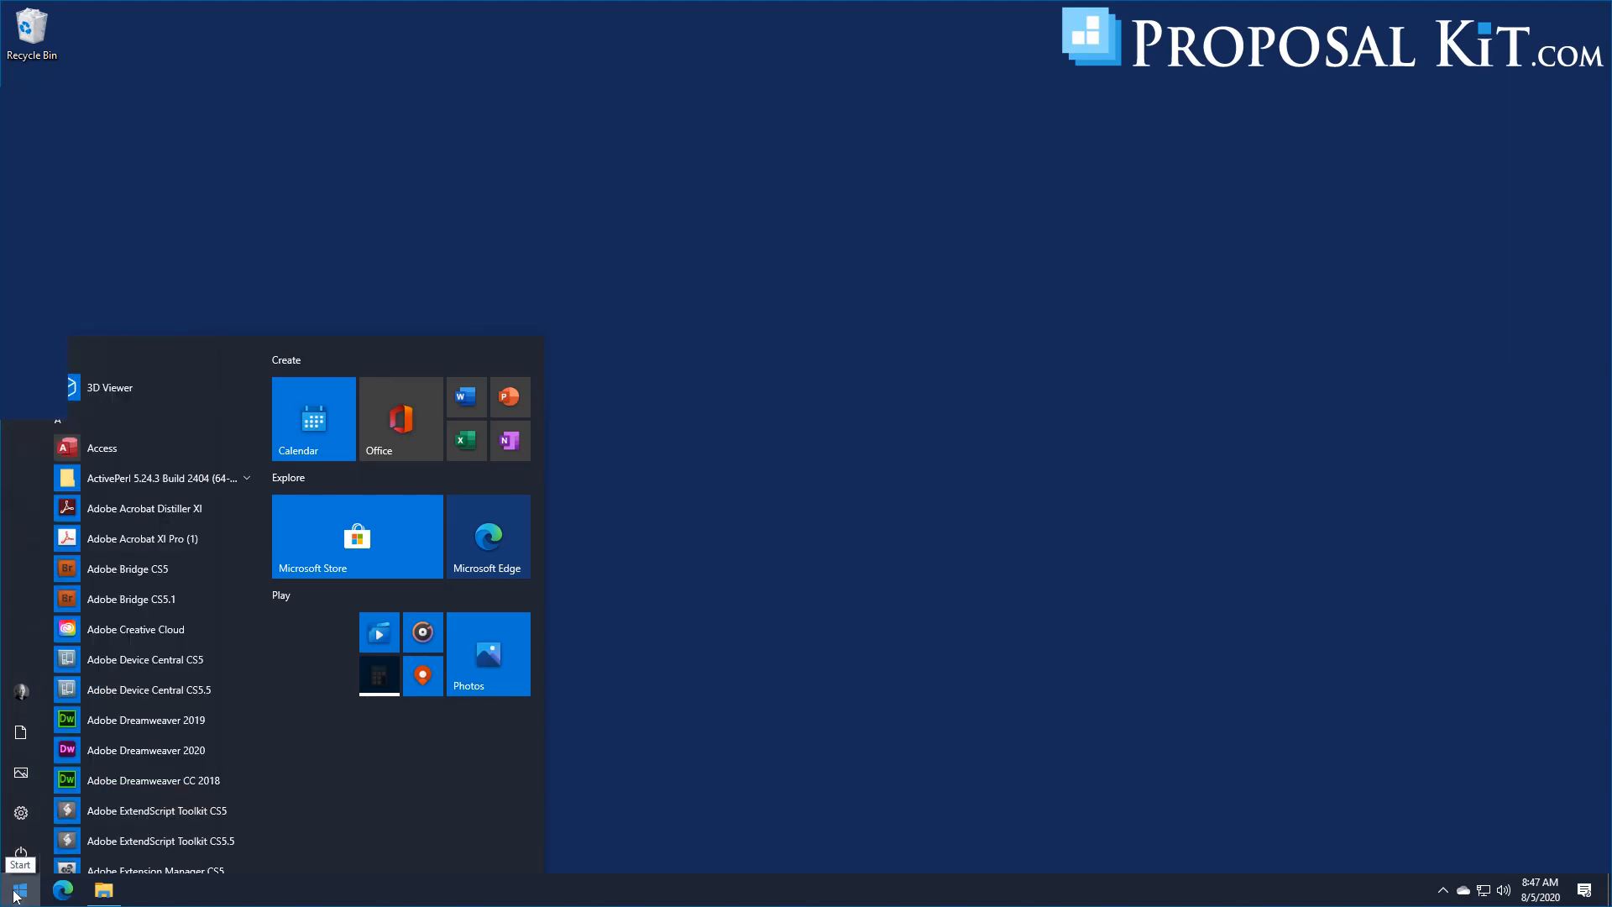
{"action": "type", "text": "reged"}
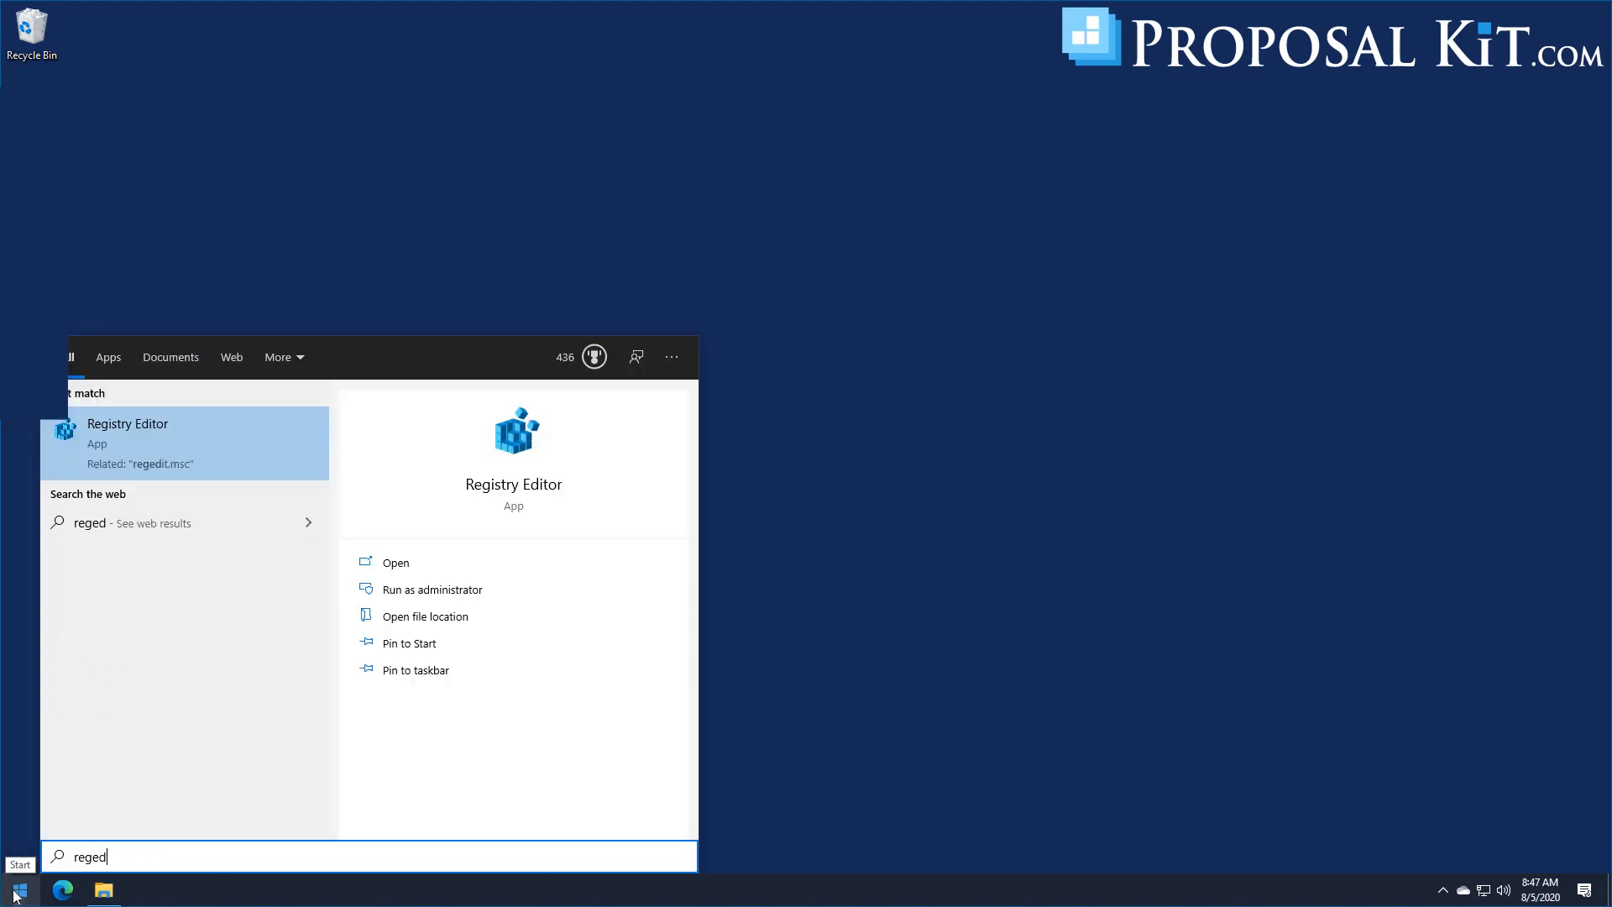
{"action": "key", "text": "Return"}
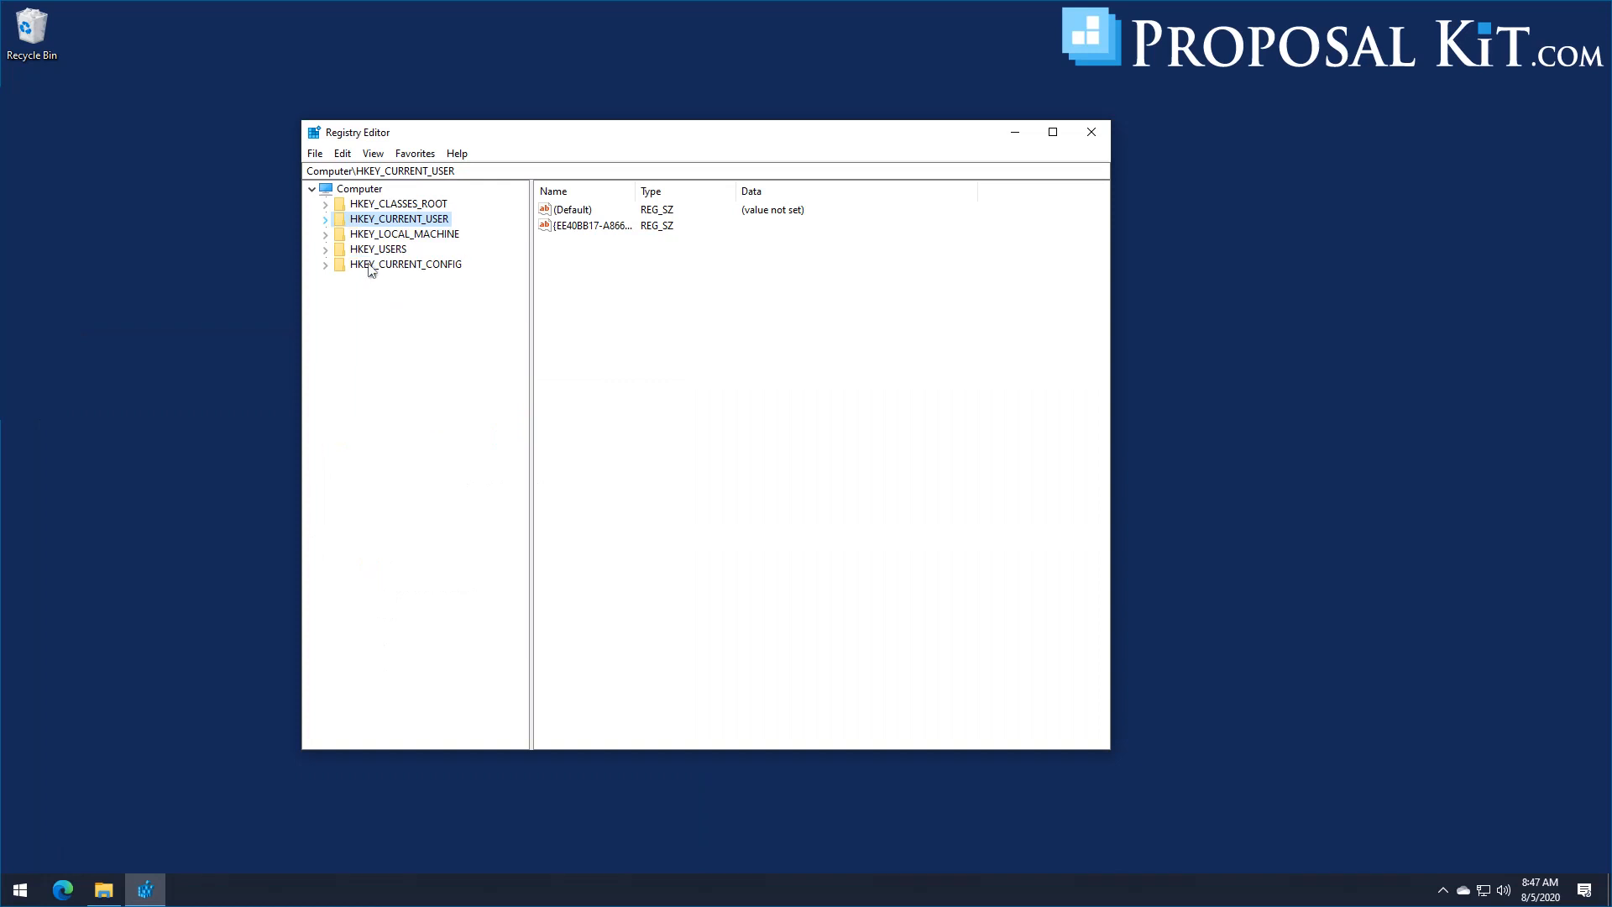
{"action": "left_click_drag", "start_coordinate": [546, 133], "coordinate": [568, 118]}
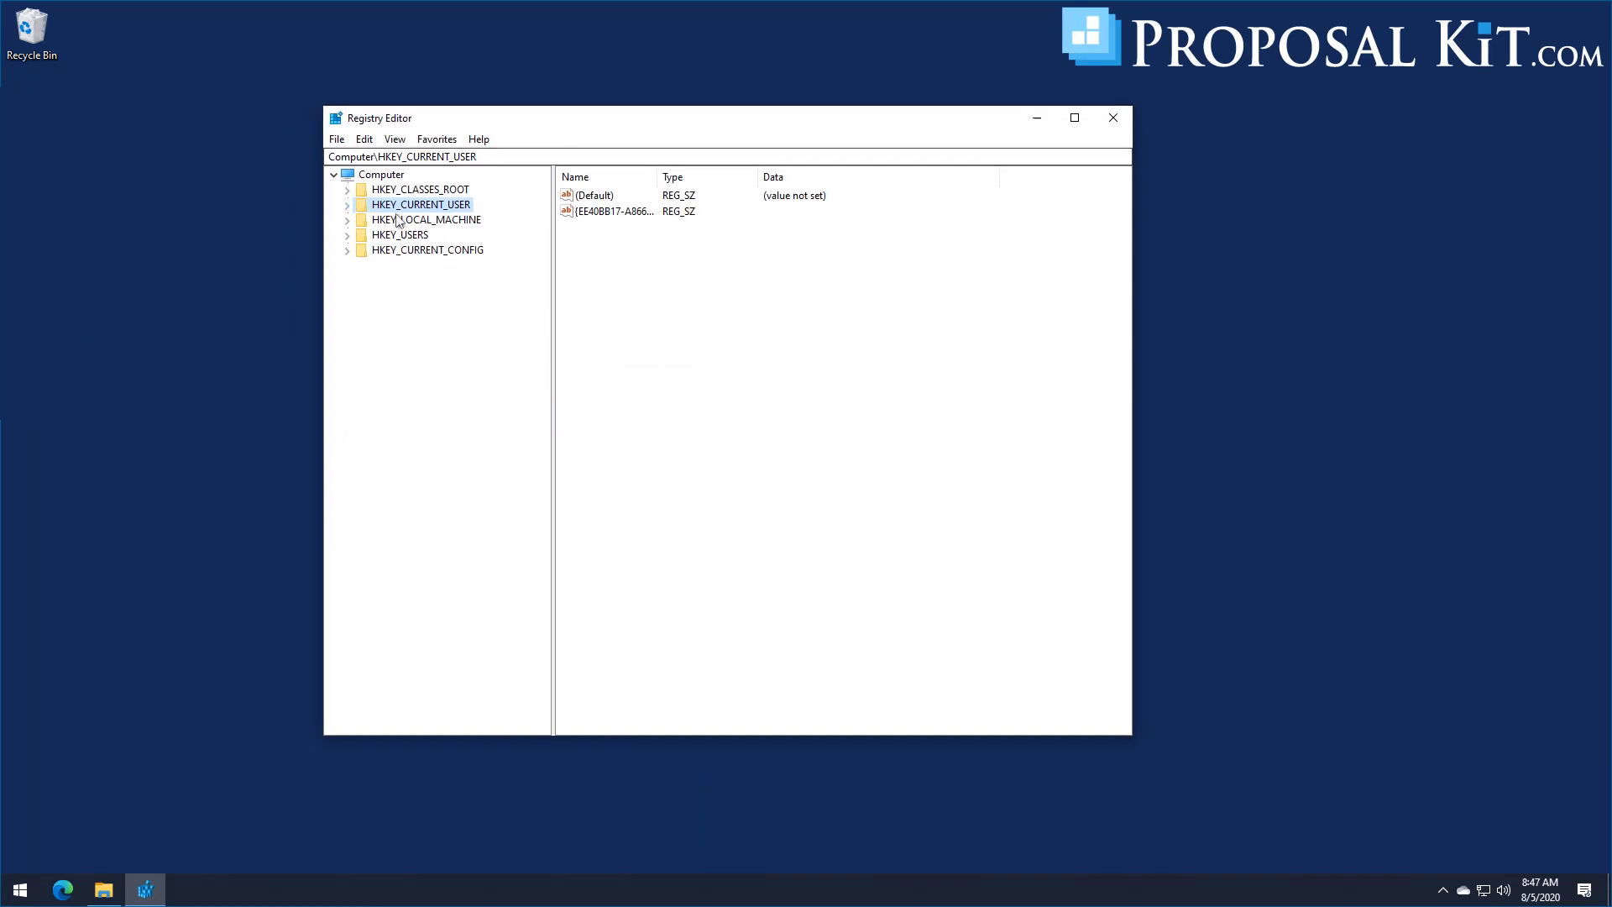
{"action": "left_click", "coordinate": [347, 208]}
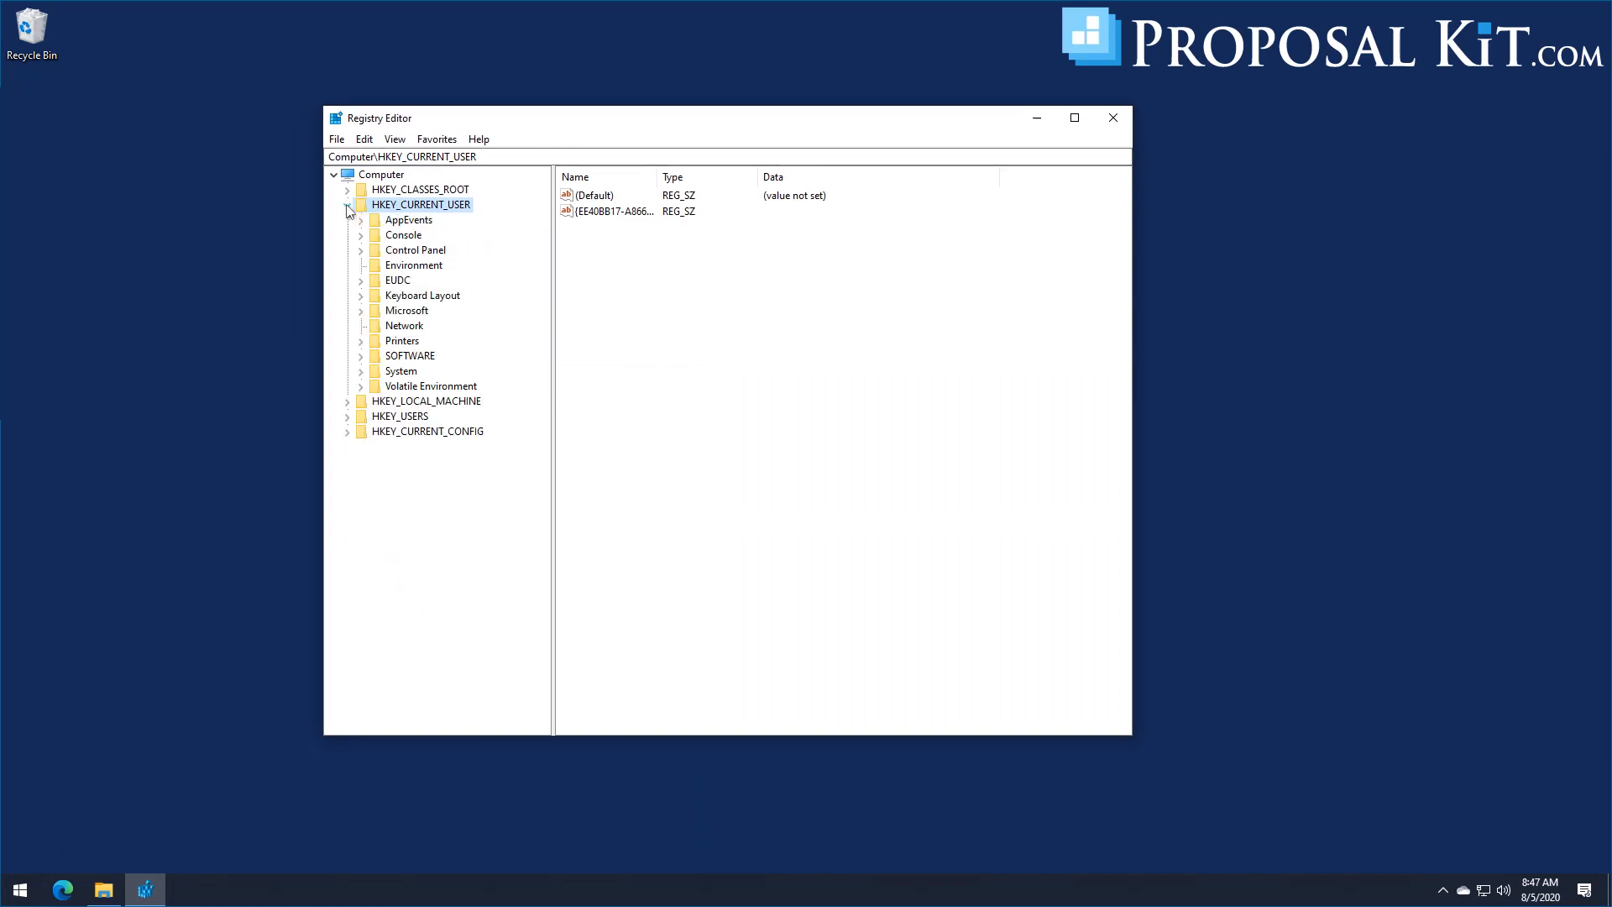
{"action": "left_click", "coordinate": [361, 356]}
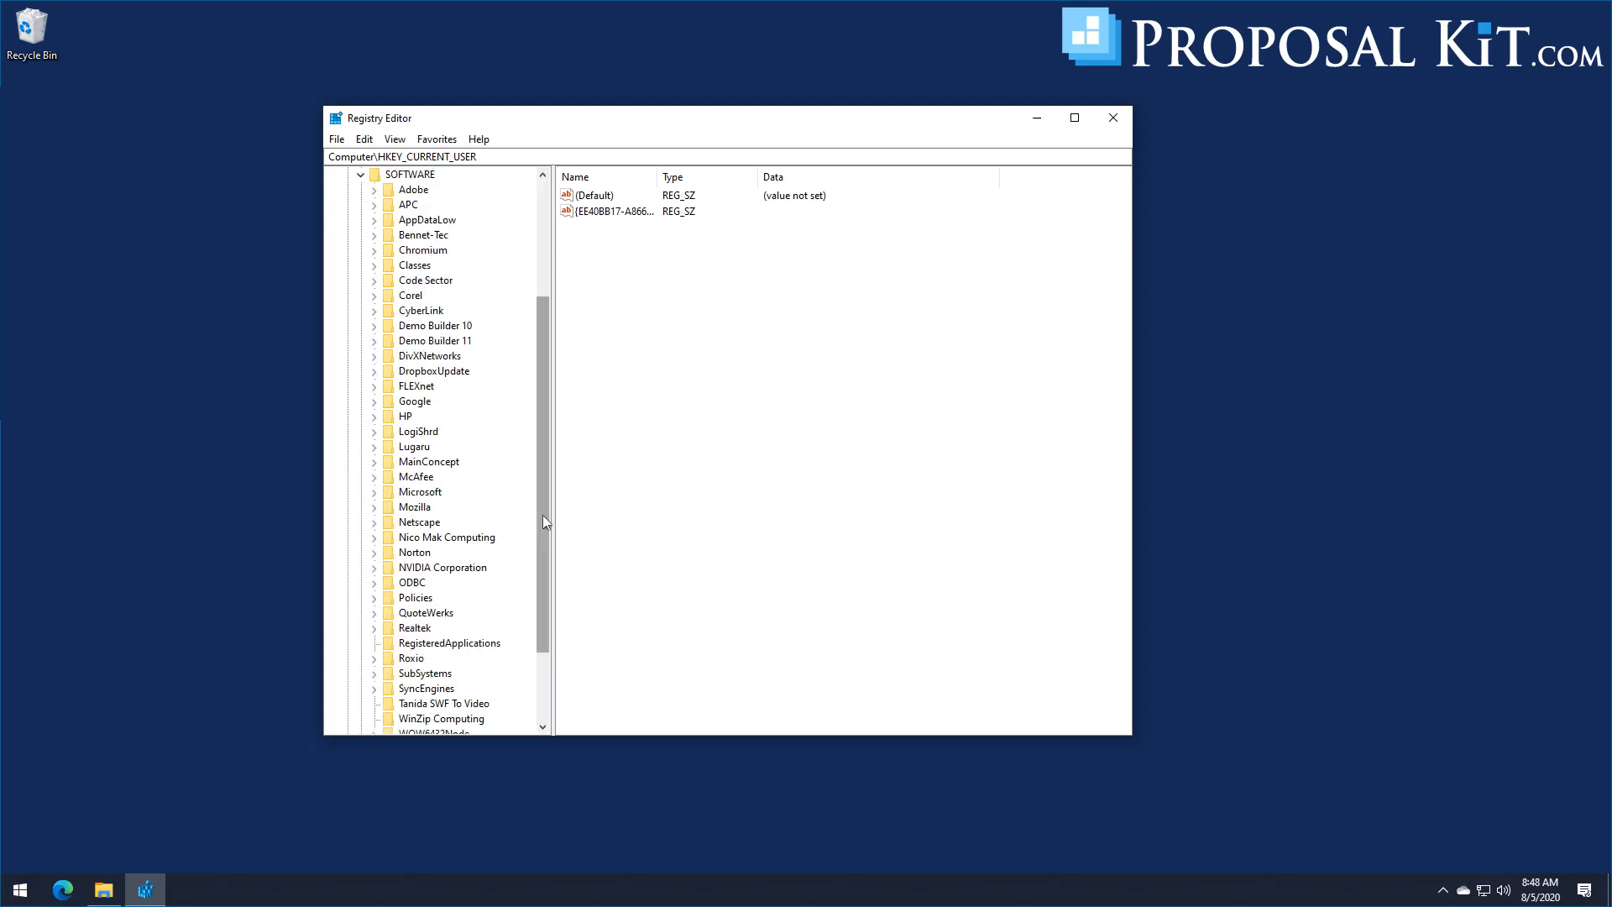
{"action": "left_click_drag", "start_coordinate": [543, 516], "coordinate": [594, 324]}
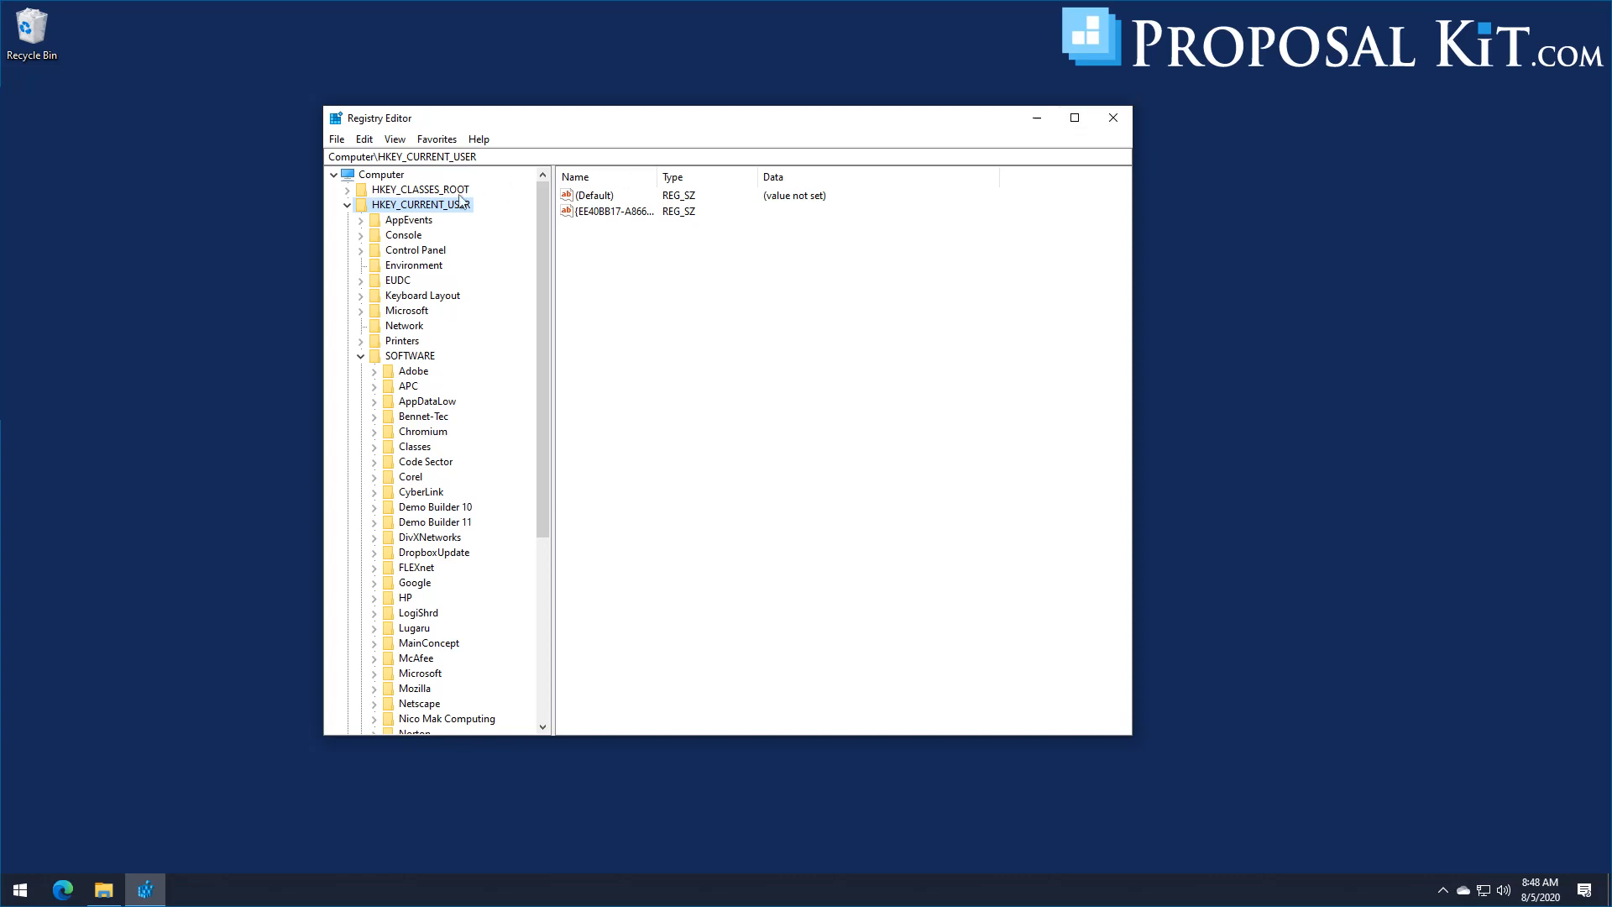
{"action": "left_click", "coordinate": [346, 208]}
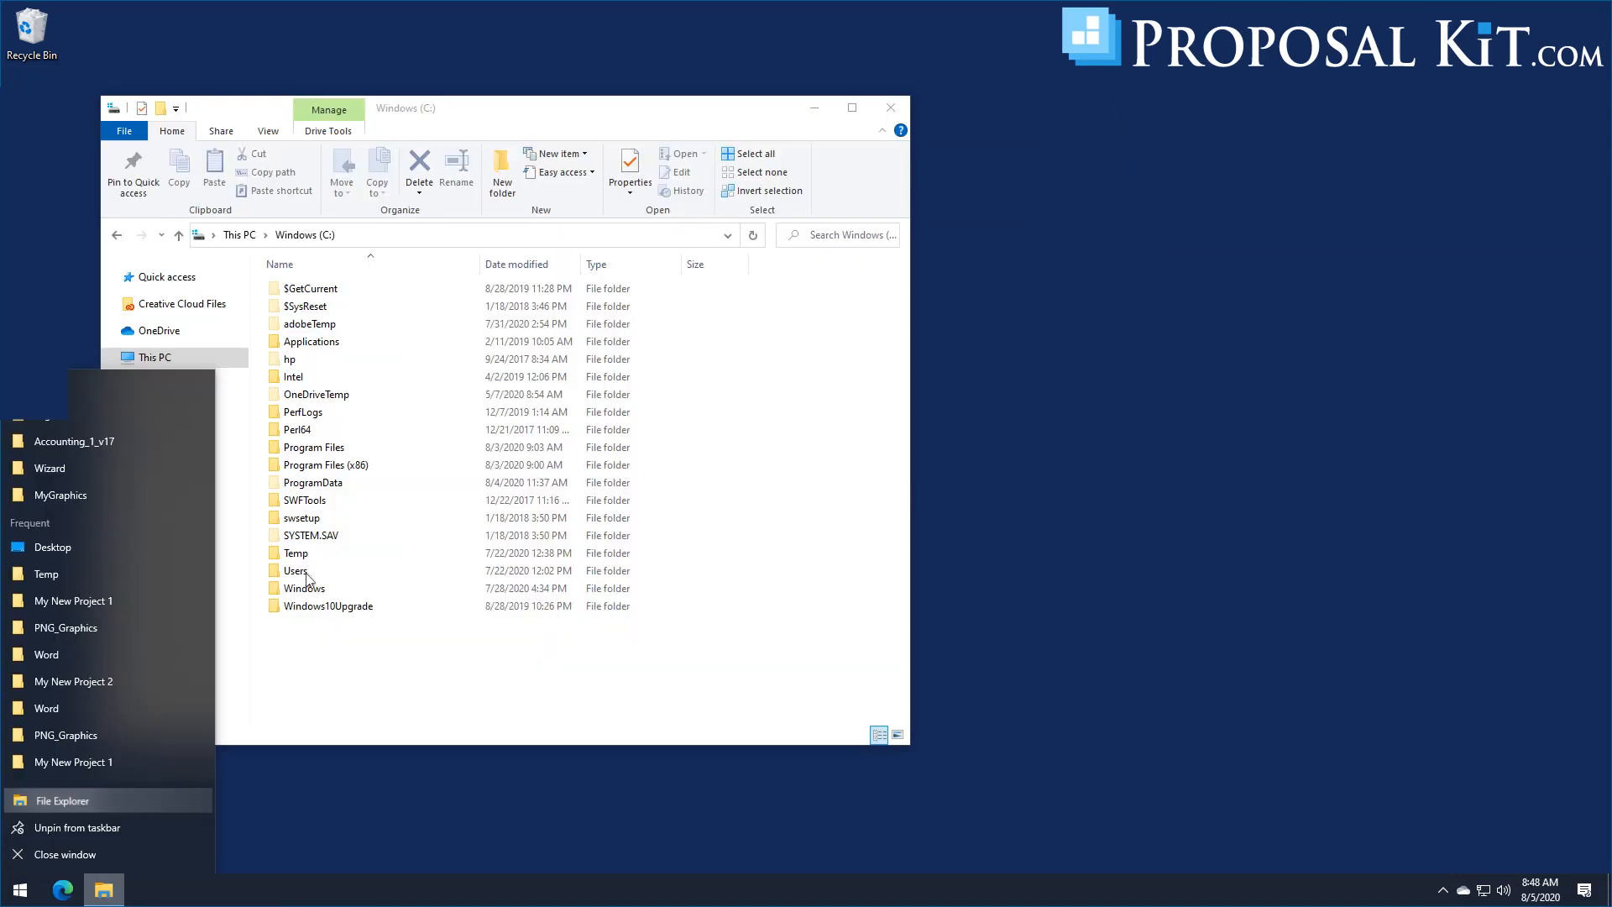
Step: Open a second File Explorer window and place it beside the window showing the C: drive
{"action": "left_click", "coordinate": [84, 801]}
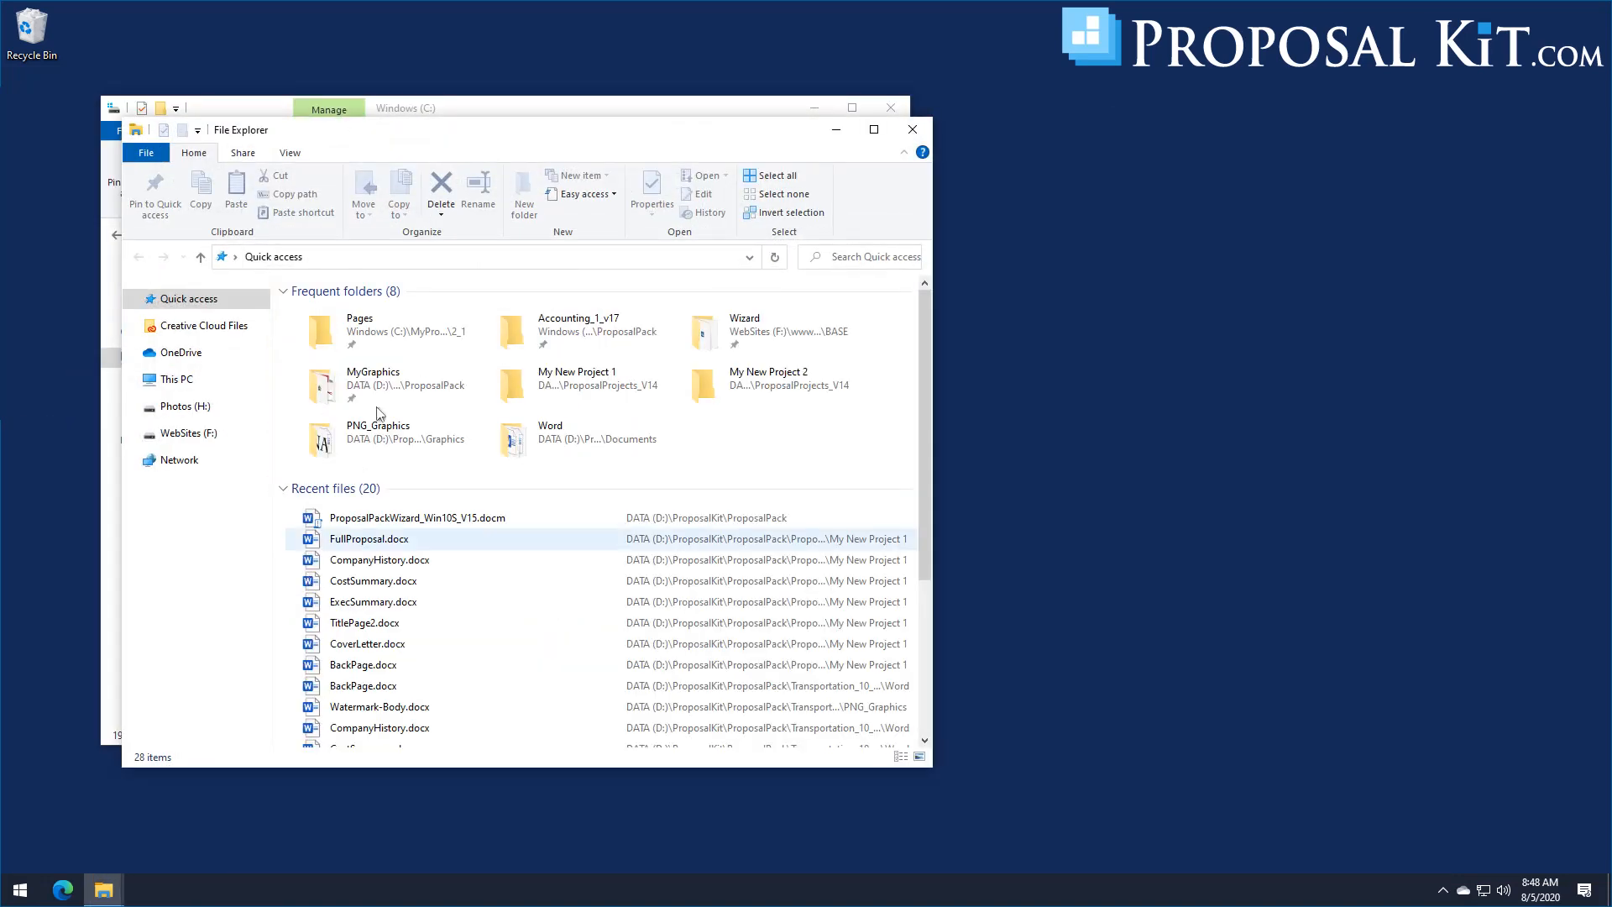
{"action": "left_click_drag", "start_coordinate": [403, 149], "coordinate": [1035, 213]}
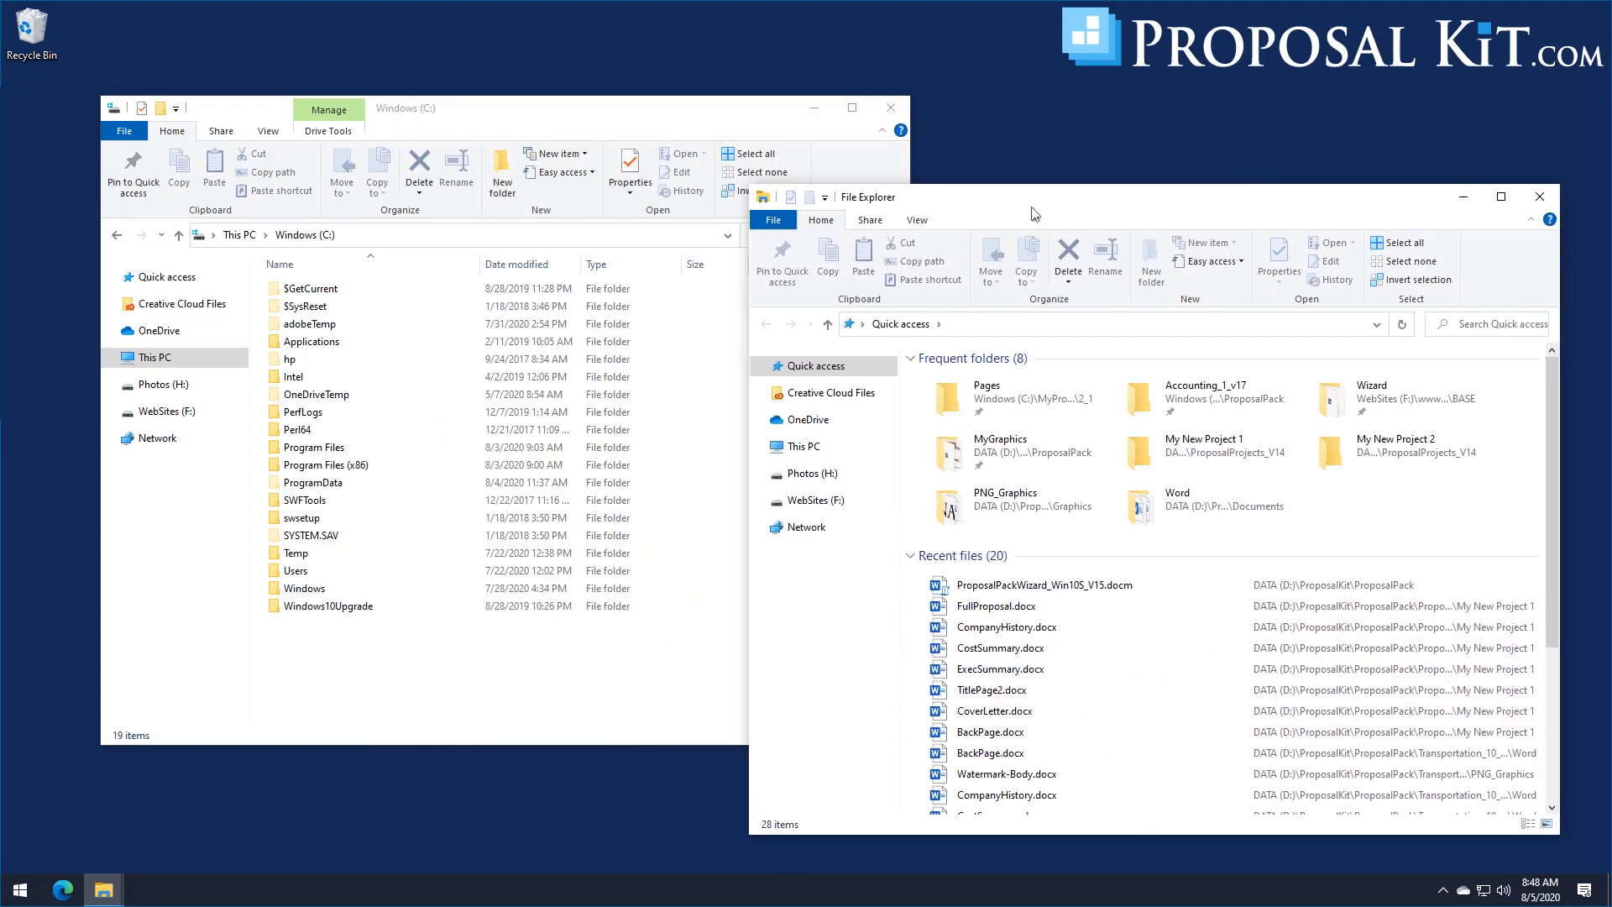
Step: Browse to the shared c folder on the network computer OFFICE2016 and inspect its ProposalKit folder
{"action": "left_click", "coordinate": [805, 527]}
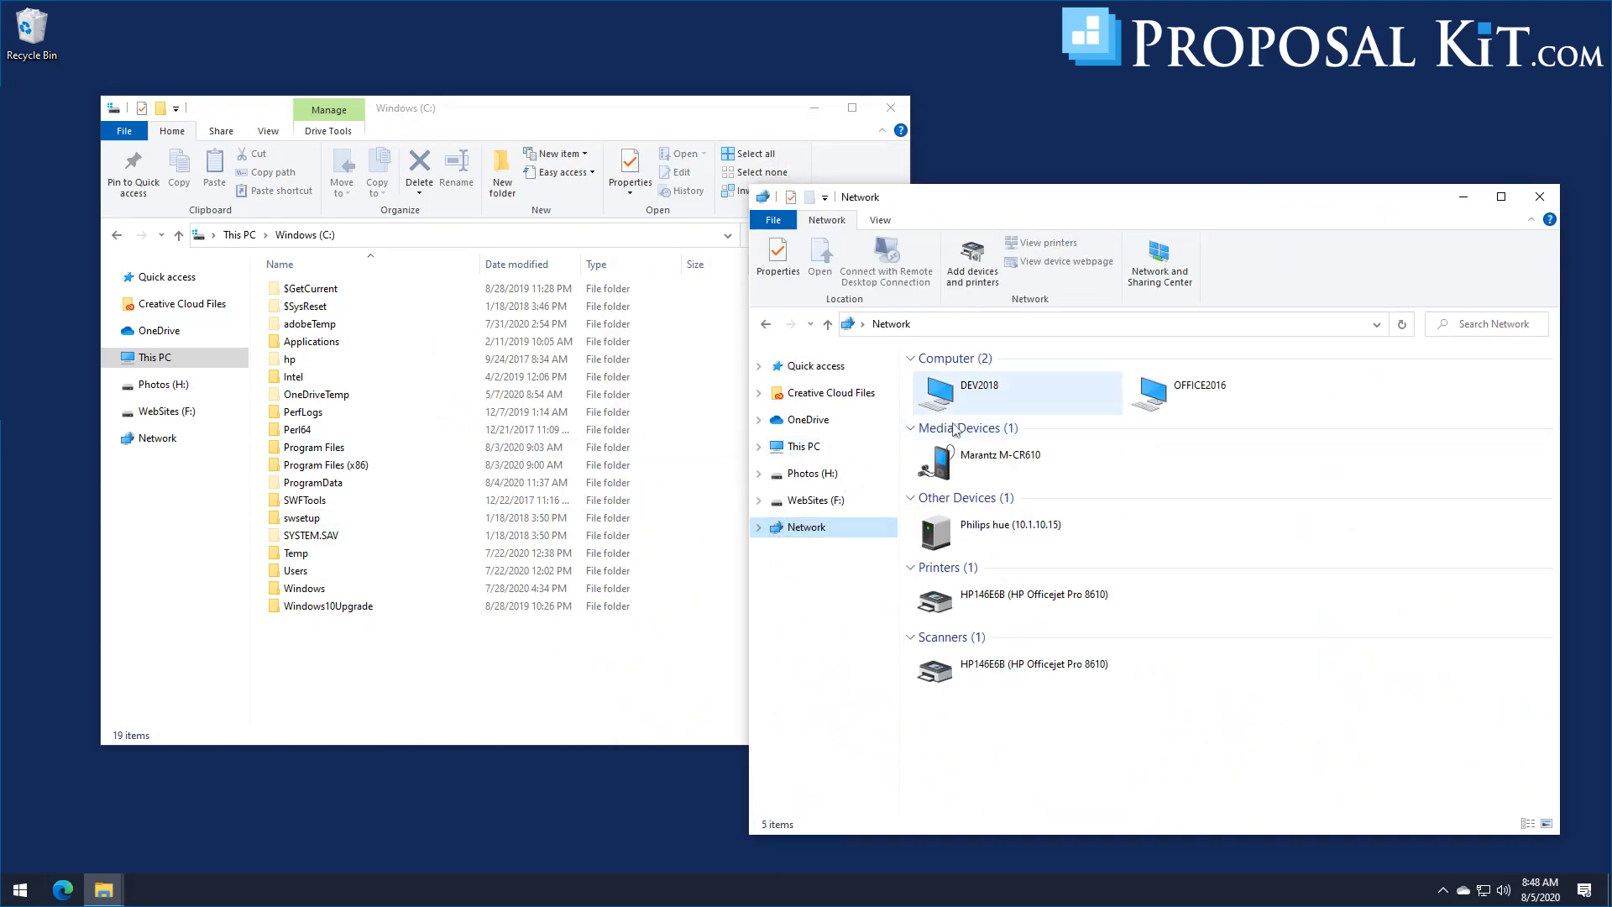
{"action": "double_click", "coordinate": [1182, 392]}
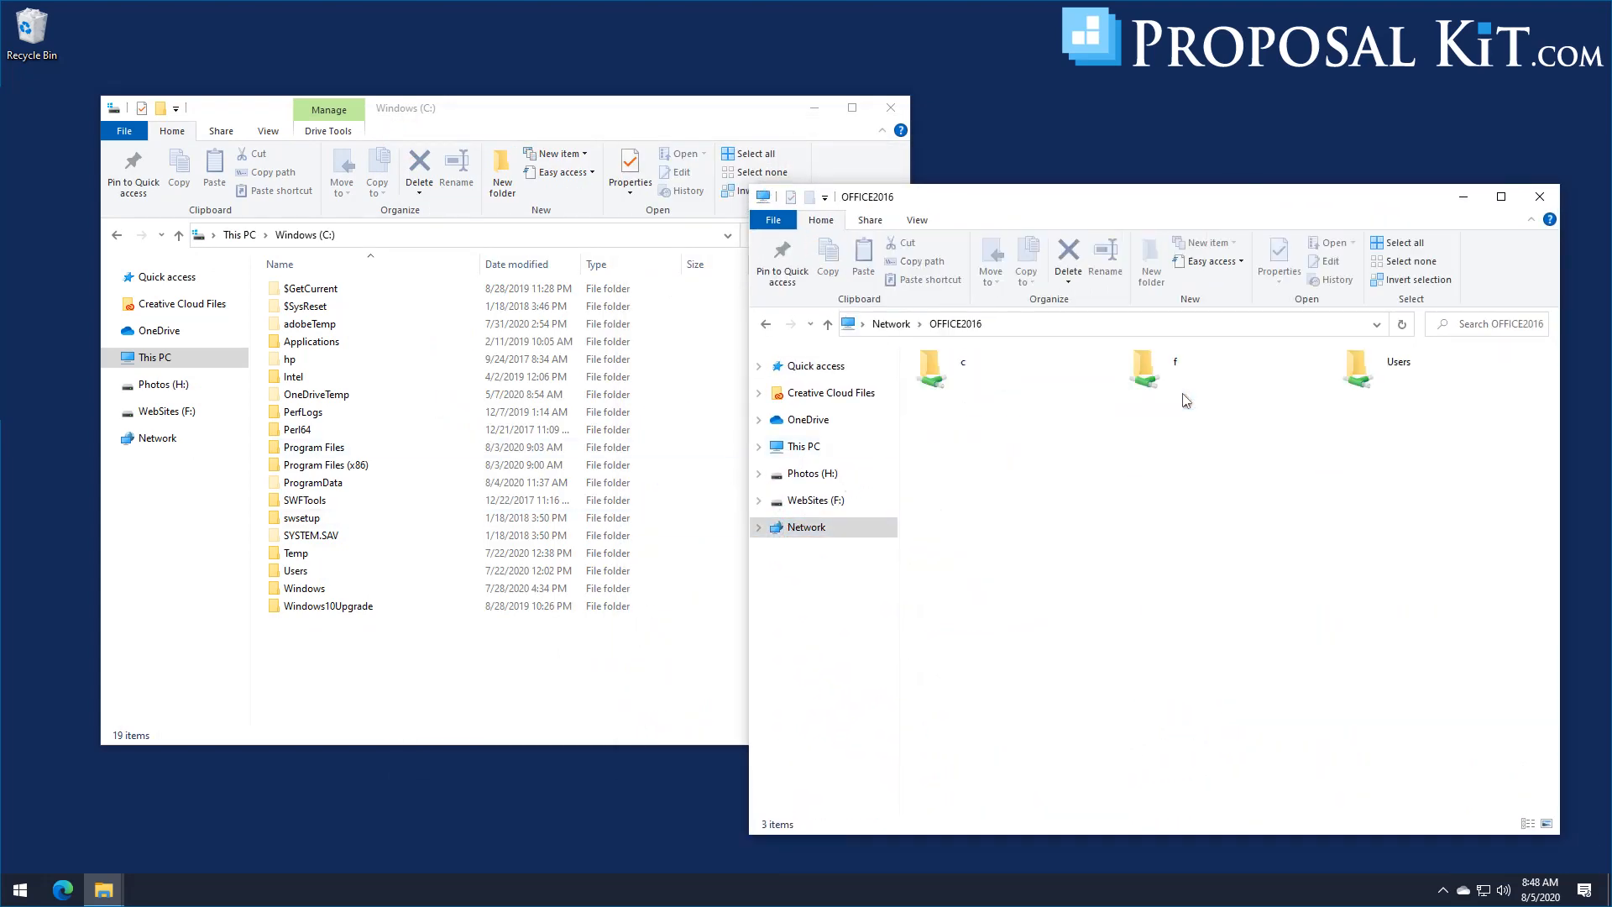
{"action": "double_click", "coordinate": [954, 375]}
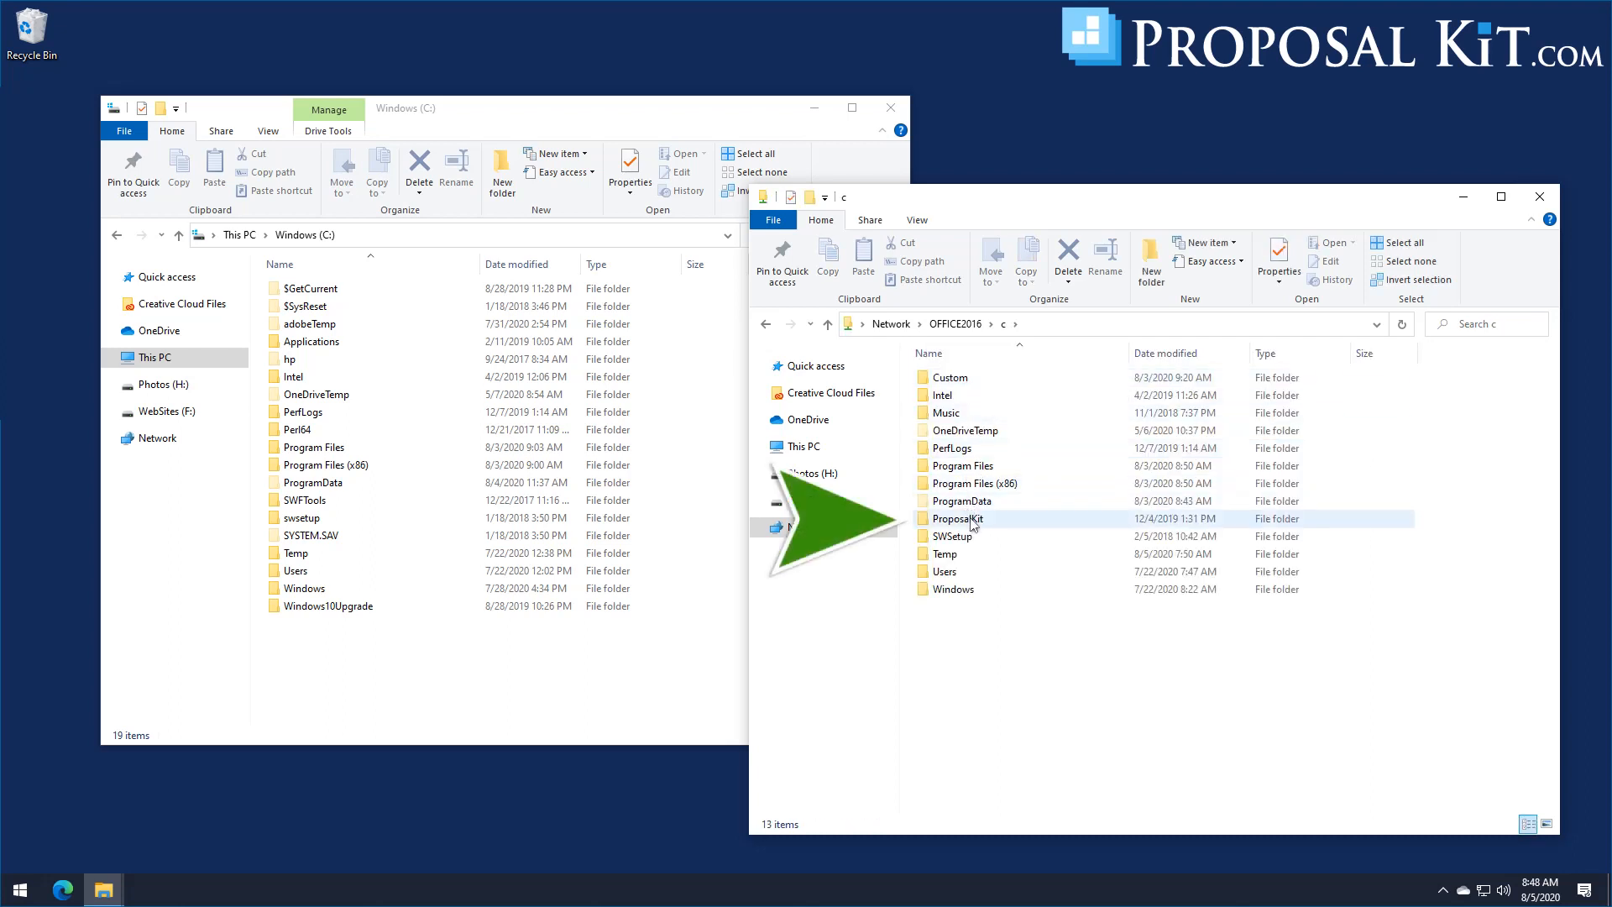
{"action": "left_click", "coordinate": [972, 522]}
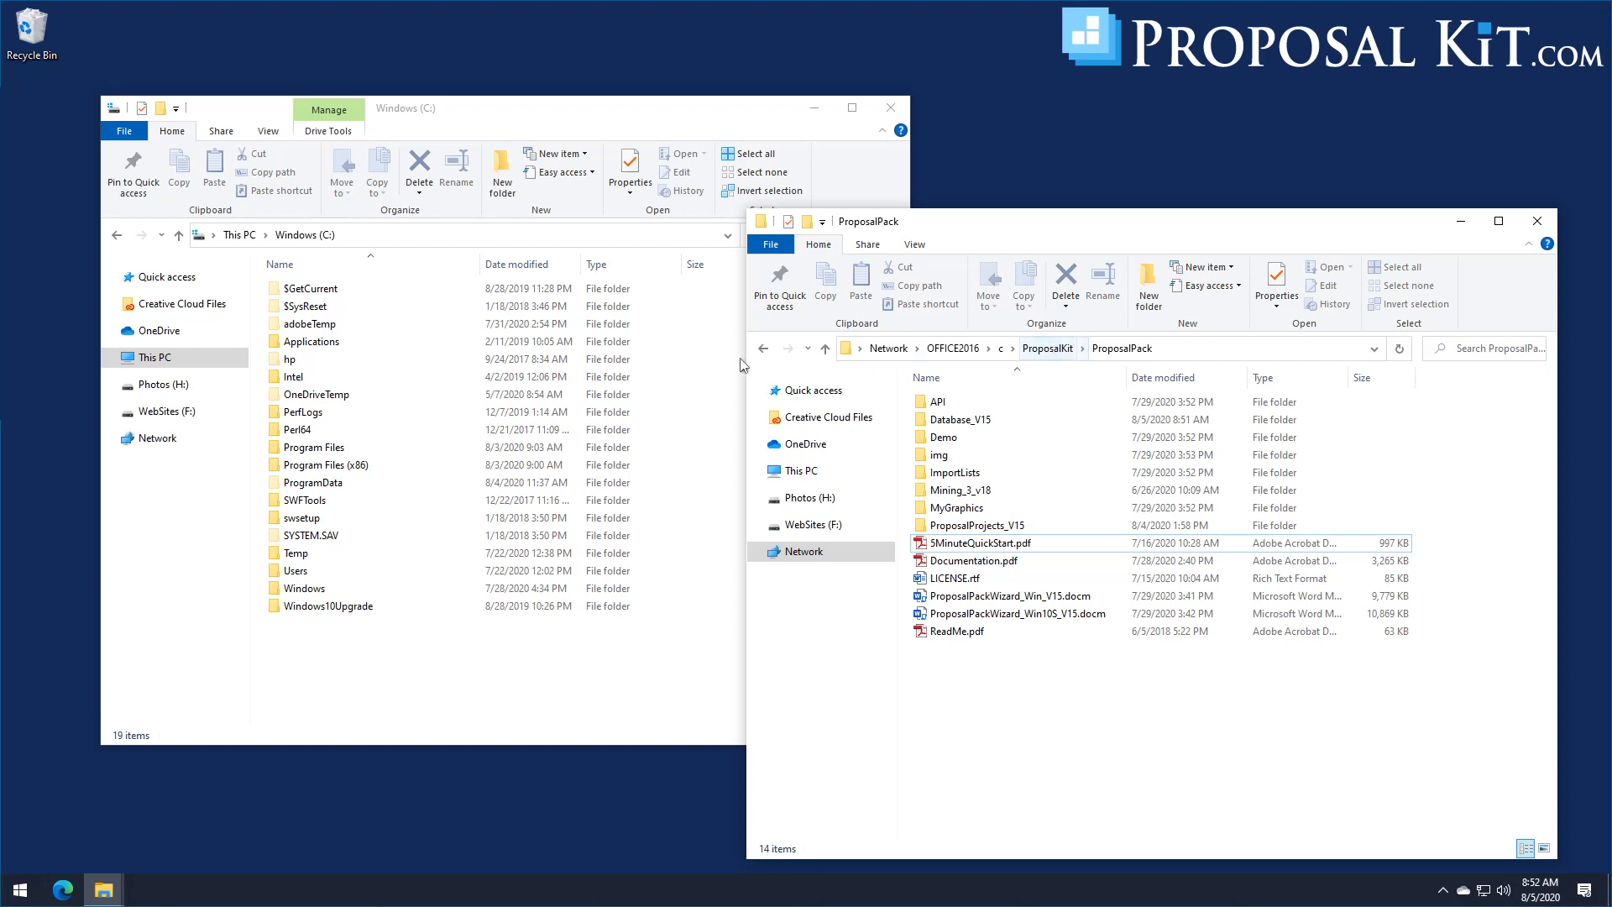
Step: Copy the ProposalKit folder from OFFICE2016's shared c folder to the local Windows (C:) drive
{"action": "left_click", "coordinate": [1002, 350]}
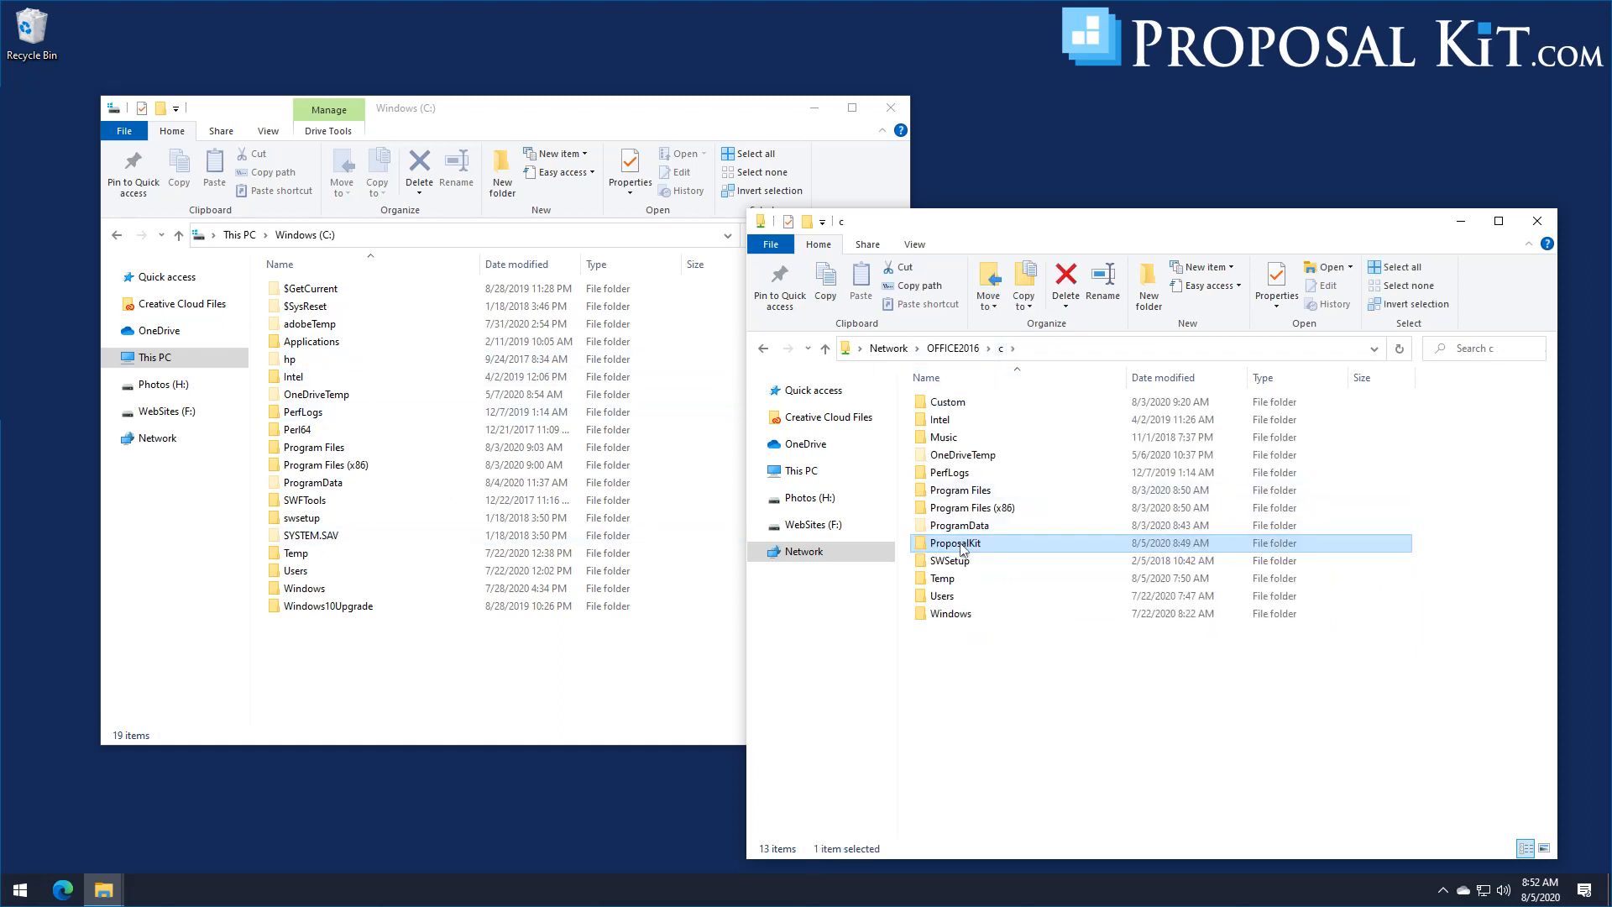
{"action": "left_click_drag", "start_coordinate": [957, 543], "coordinate": [629, 535]}
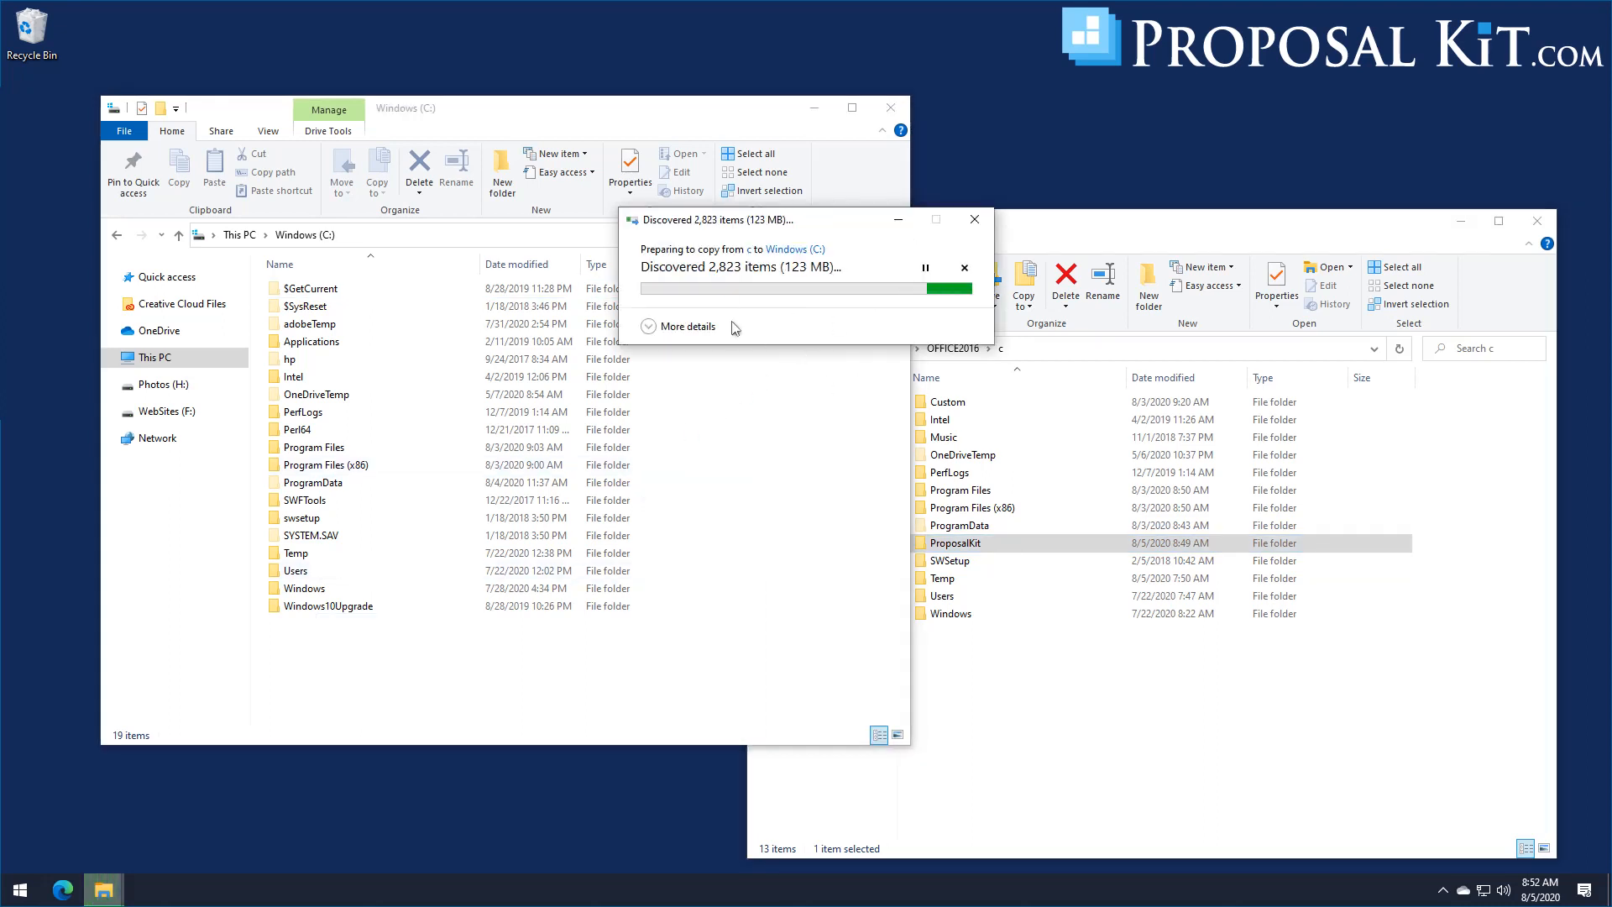
{"action": "left_click", "coordinate": [672, 326]}
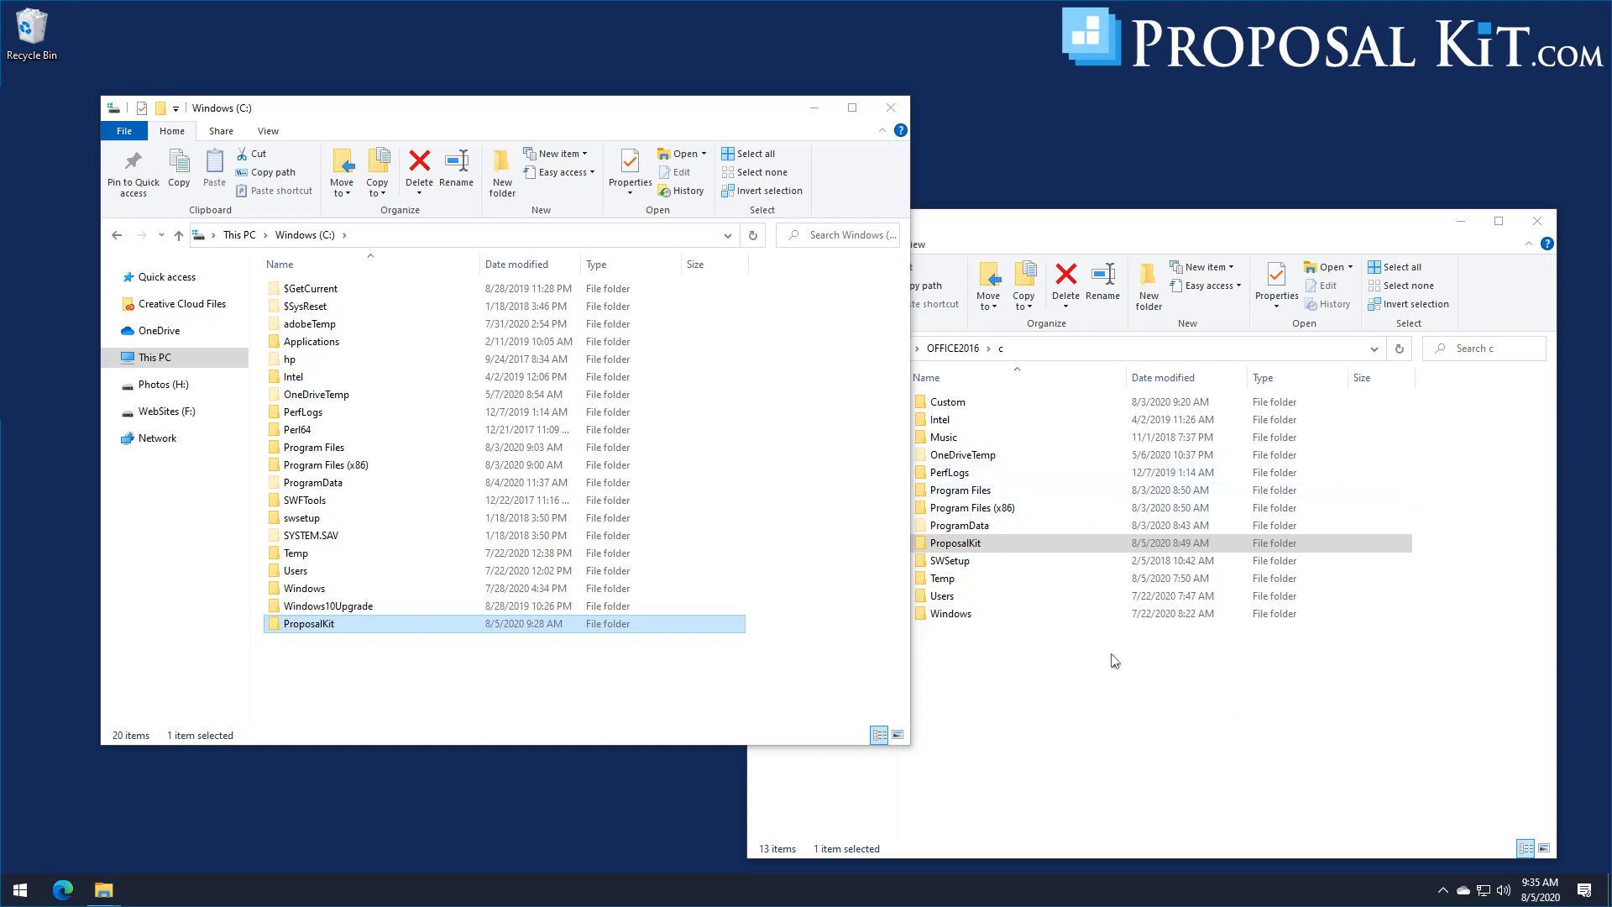
Step: Copy ProposalKit.reg from the Temp folder on OFFICE2016 to the Desktop, and close the network window
{"action": "double_click", "coordinate": [949, 585]}
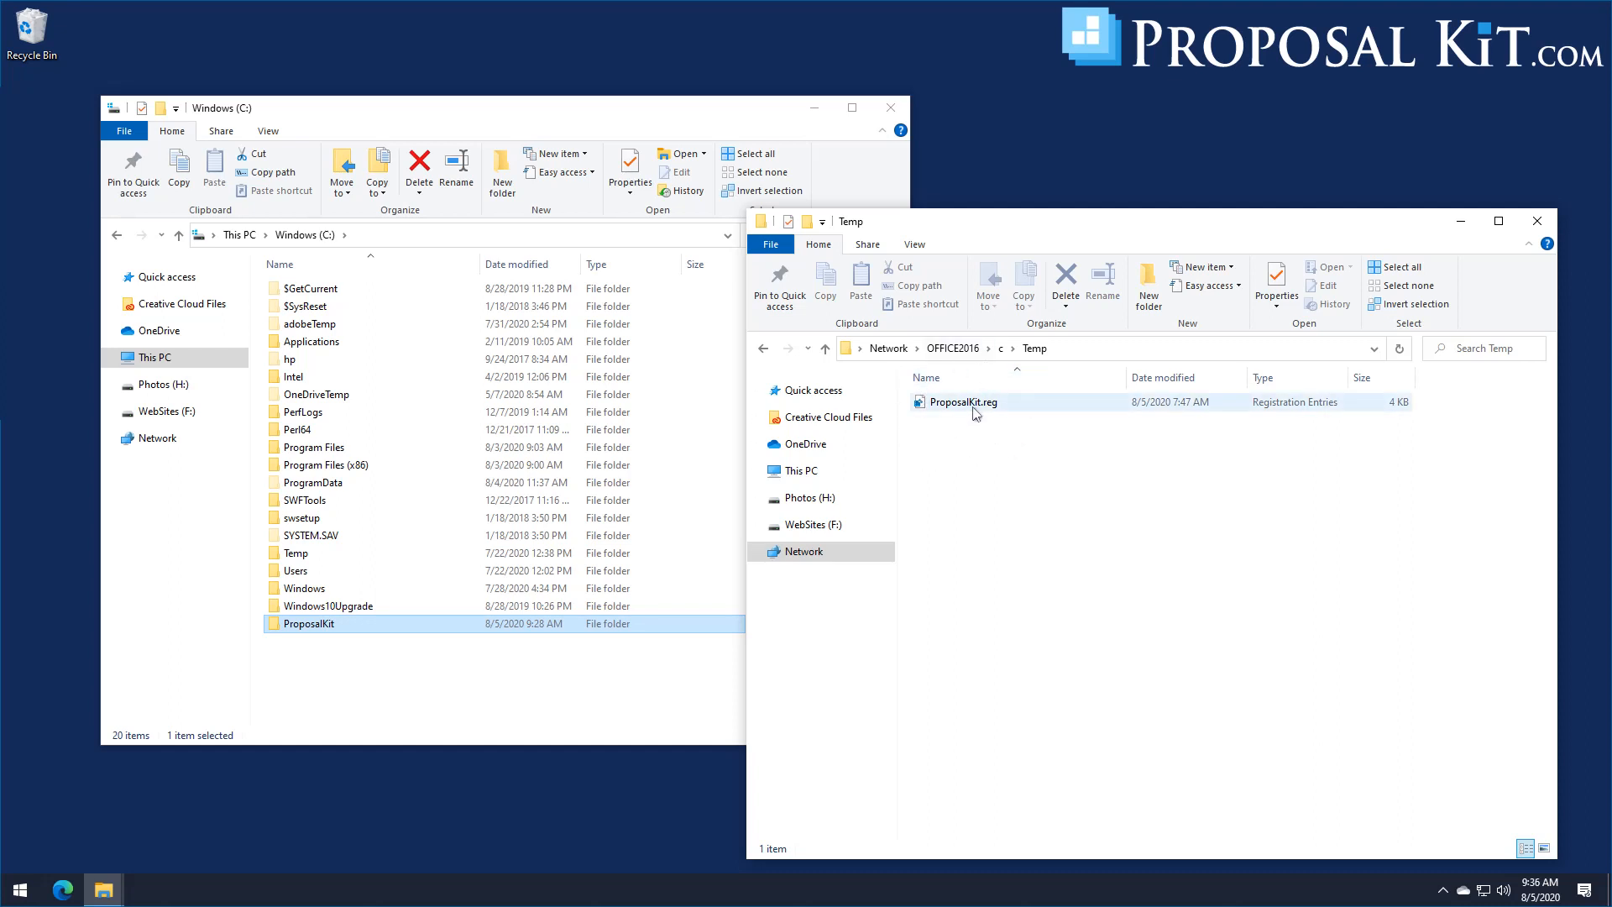
{"action": "left_click_drag", "start_coordinate": [971, 409], "coordinate": [414, 38]}
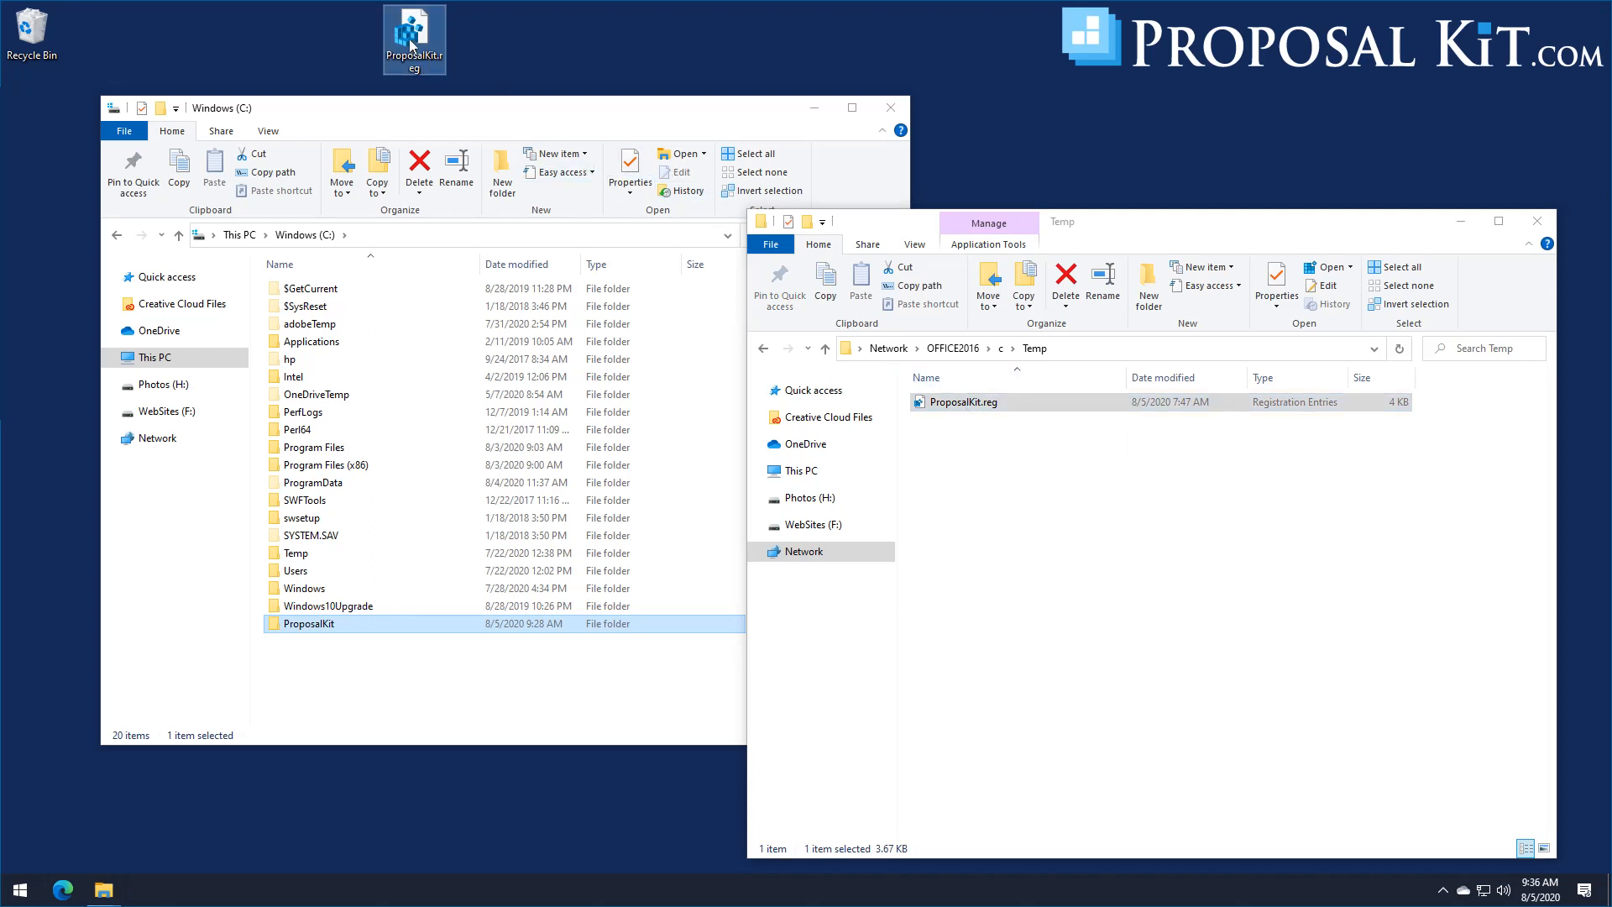
{"action": "left_click", "coordinate": [1537, 221]}
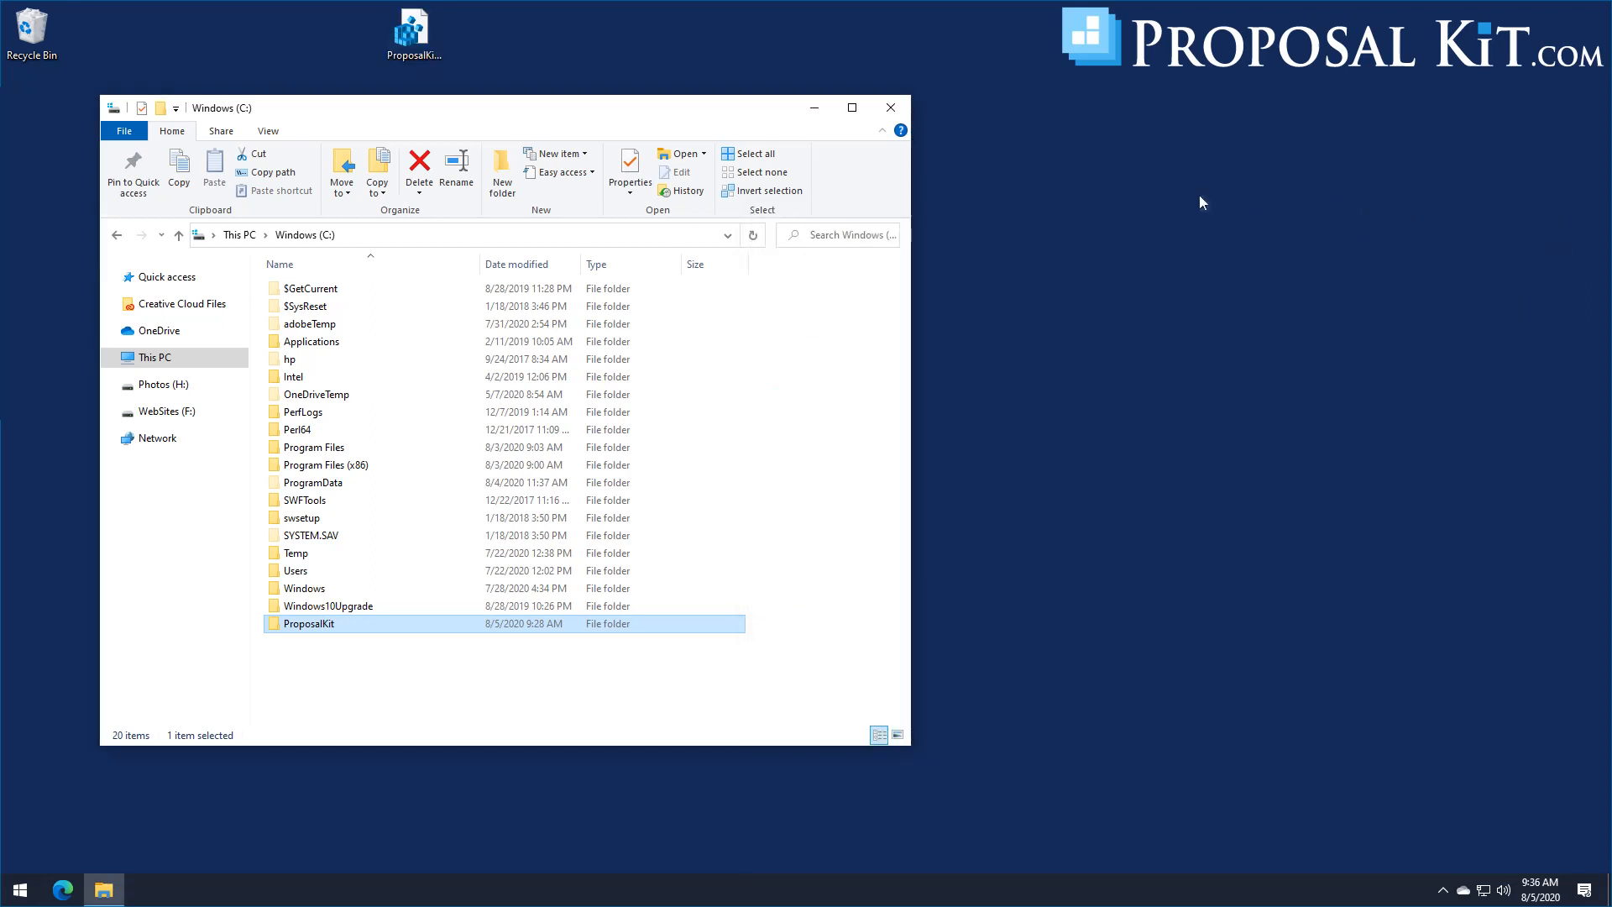
Step: Merge ProposalKit.reg from the Desktop into the registry, and move the file to the Recycle Bin
{"action": "left_click_drag", "start_coordinate": [629, 114], "coordinate": [783, 158]}
{"action": "double_click", "coordinate": [412, 38]}
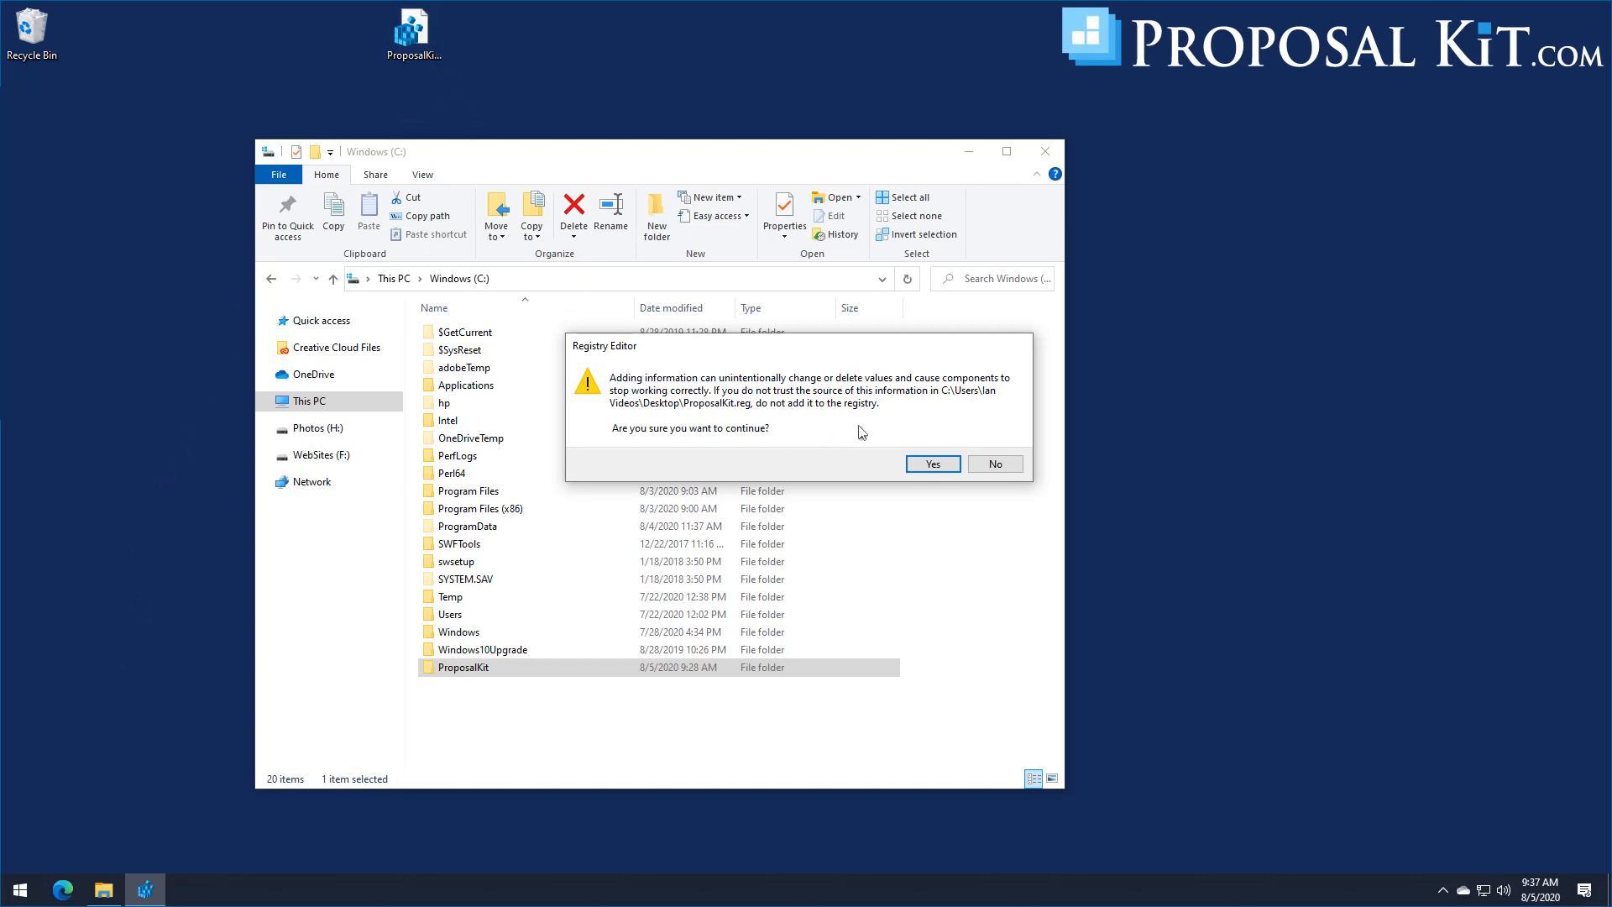
{"action": "left_click", "coordinate": [932, 465]}
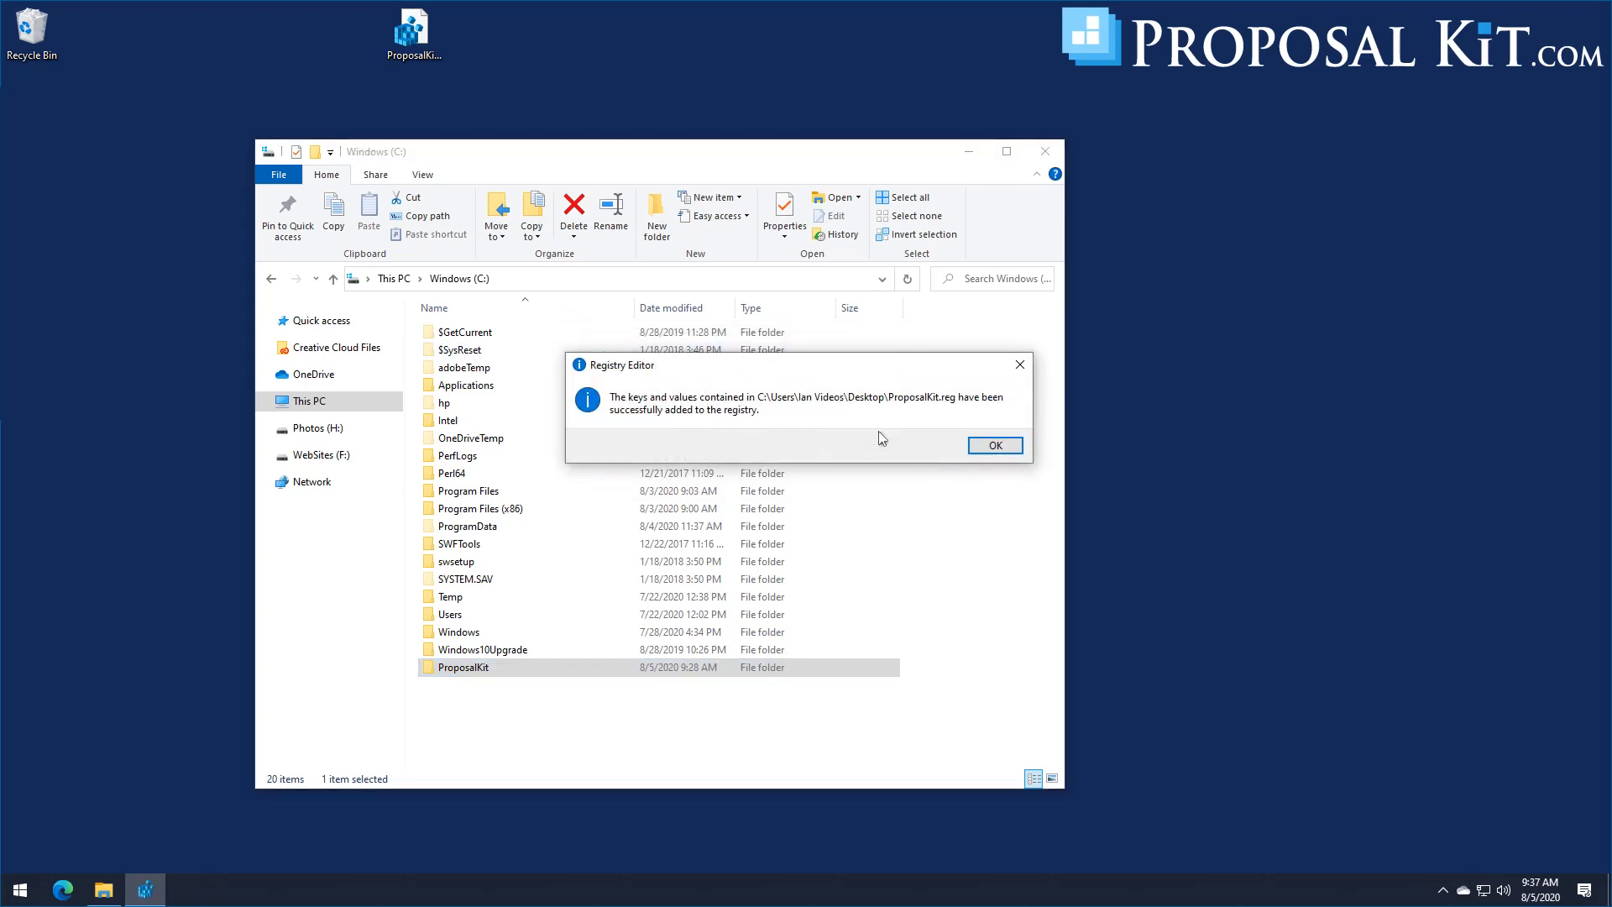
{"action": "left_click", "coordinate": [993, 445]}
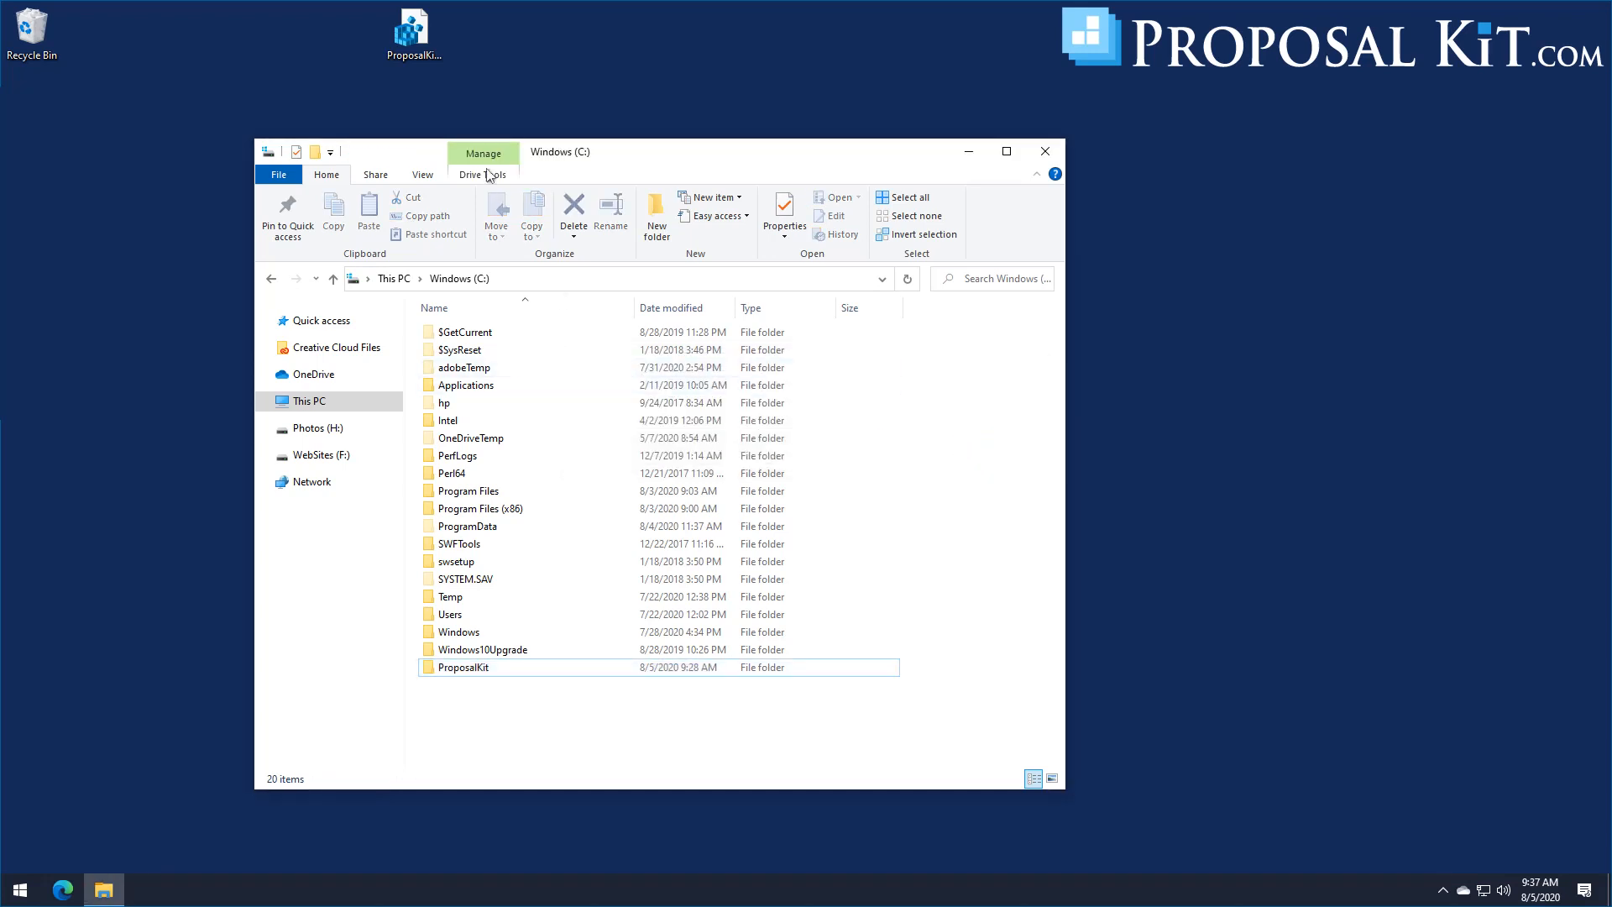
{"action": "left_click_drag", "start_coordinate": [412, 30], "coordinate": [47, 43]}
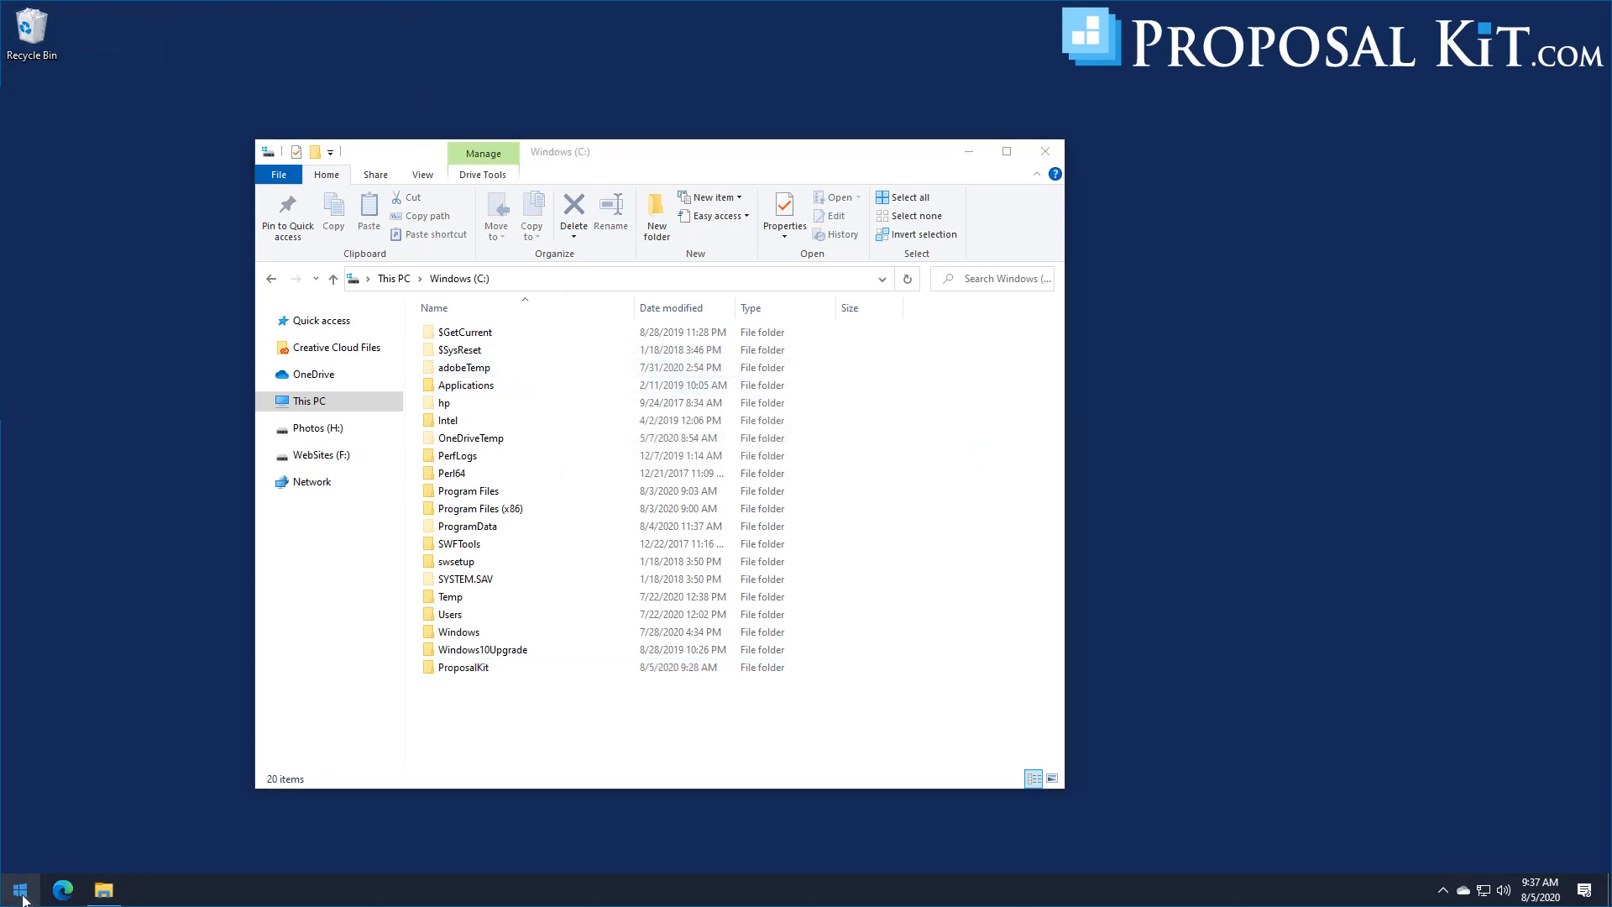
Step: Examine the imported values under HKEY_CURRENT_USER\SOFTWARE\ProposalPackWizV15 in the Registry Editor, and close it
{"action": "left_click", "coordinate": [20, 890]}
{"action": "type", "text": "rege"}
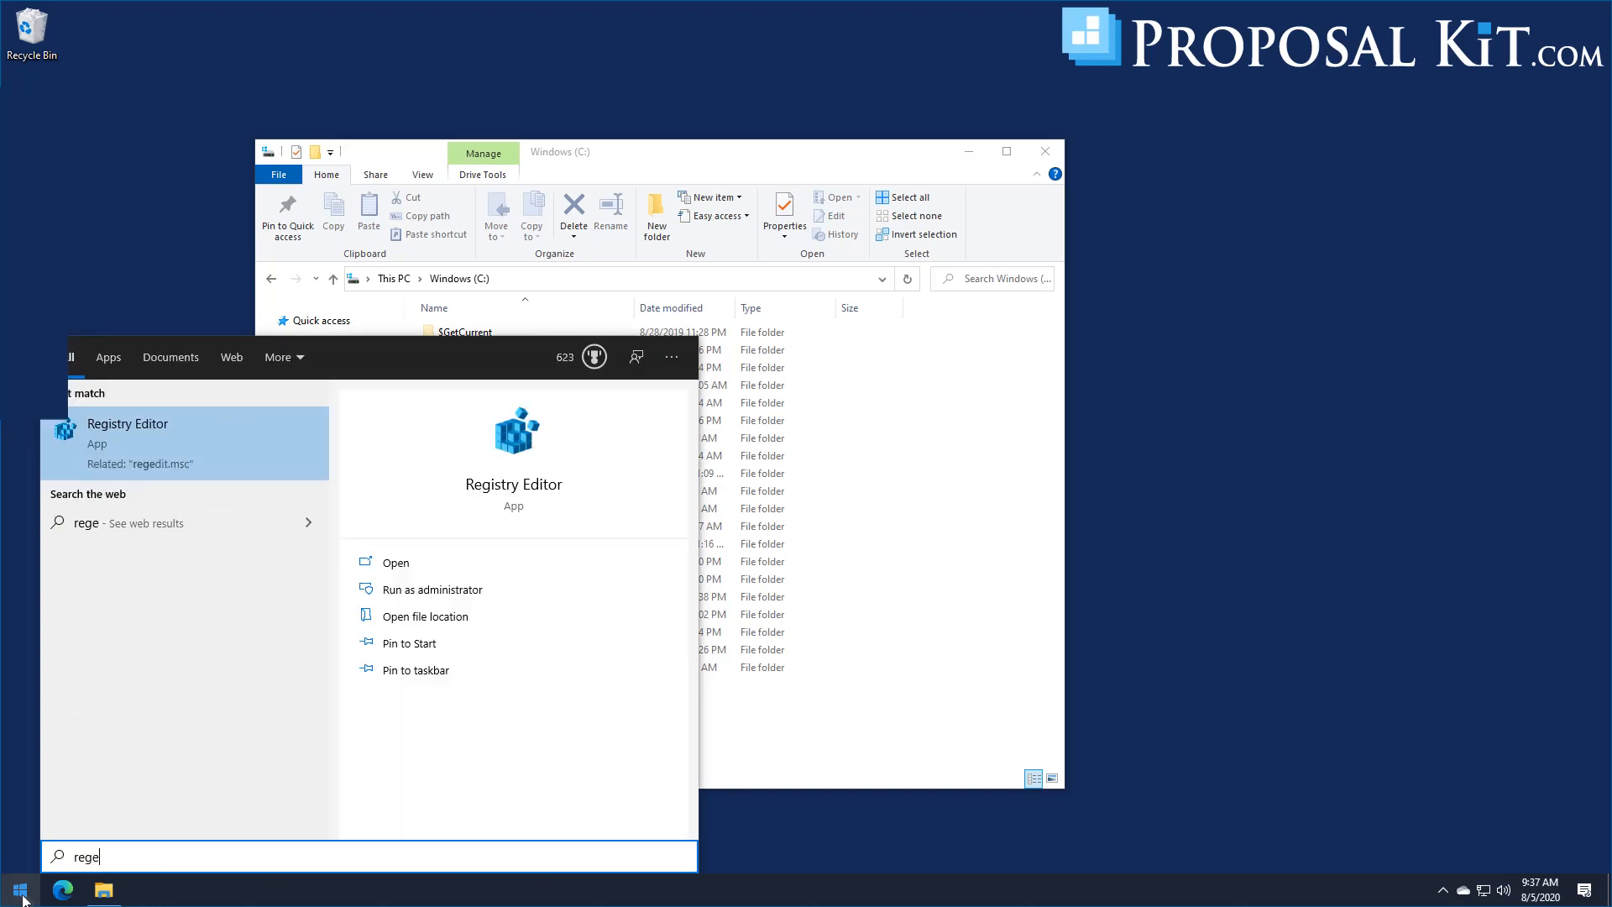
{"action": "left_click", "coordinate": [147, 412]}
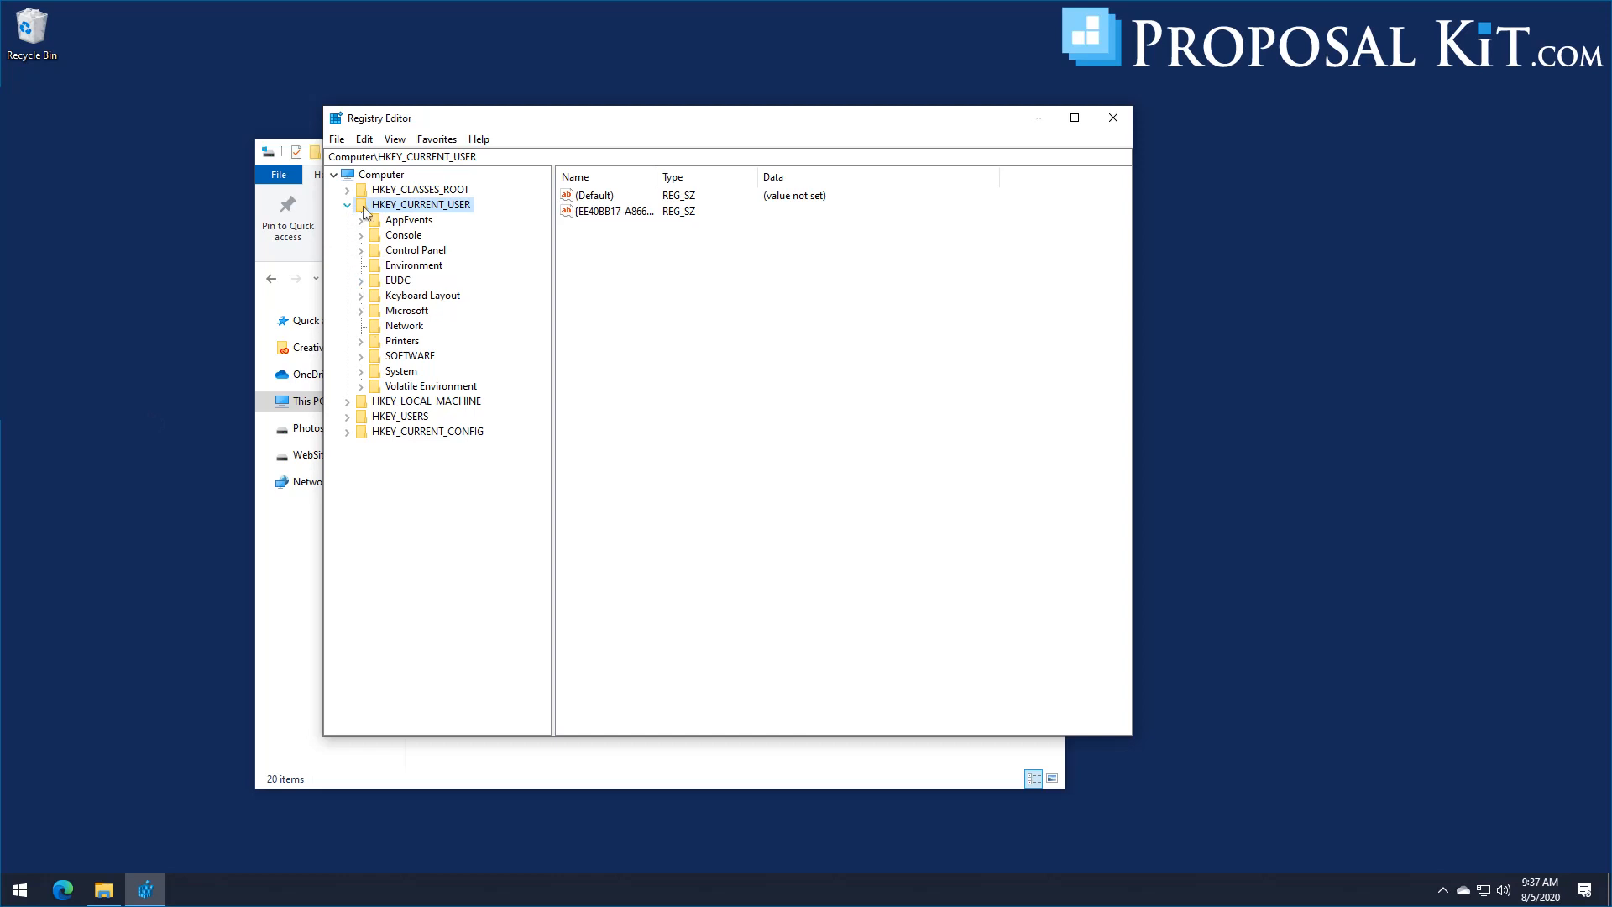
{"action": "left_click", "coordinate": [362, 356]}
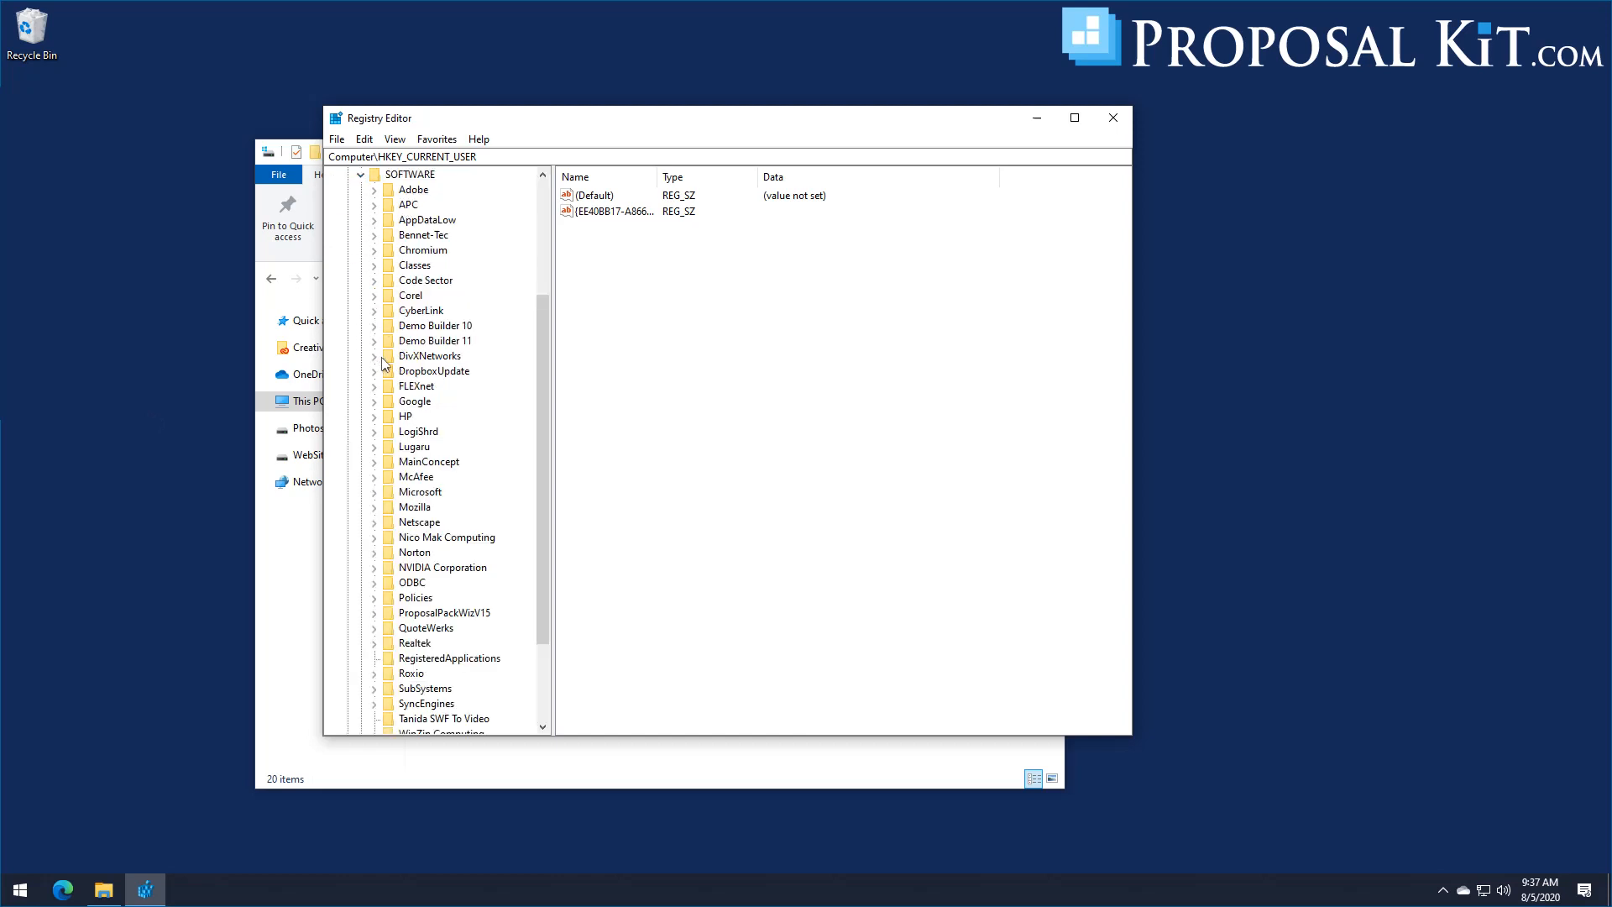
{"action": "scroll", "coordinate": [396, 410], "scroll_direction": "down", "scroll_amount": 3}
{"action": "double_click", "coordinate": [437, 496]}
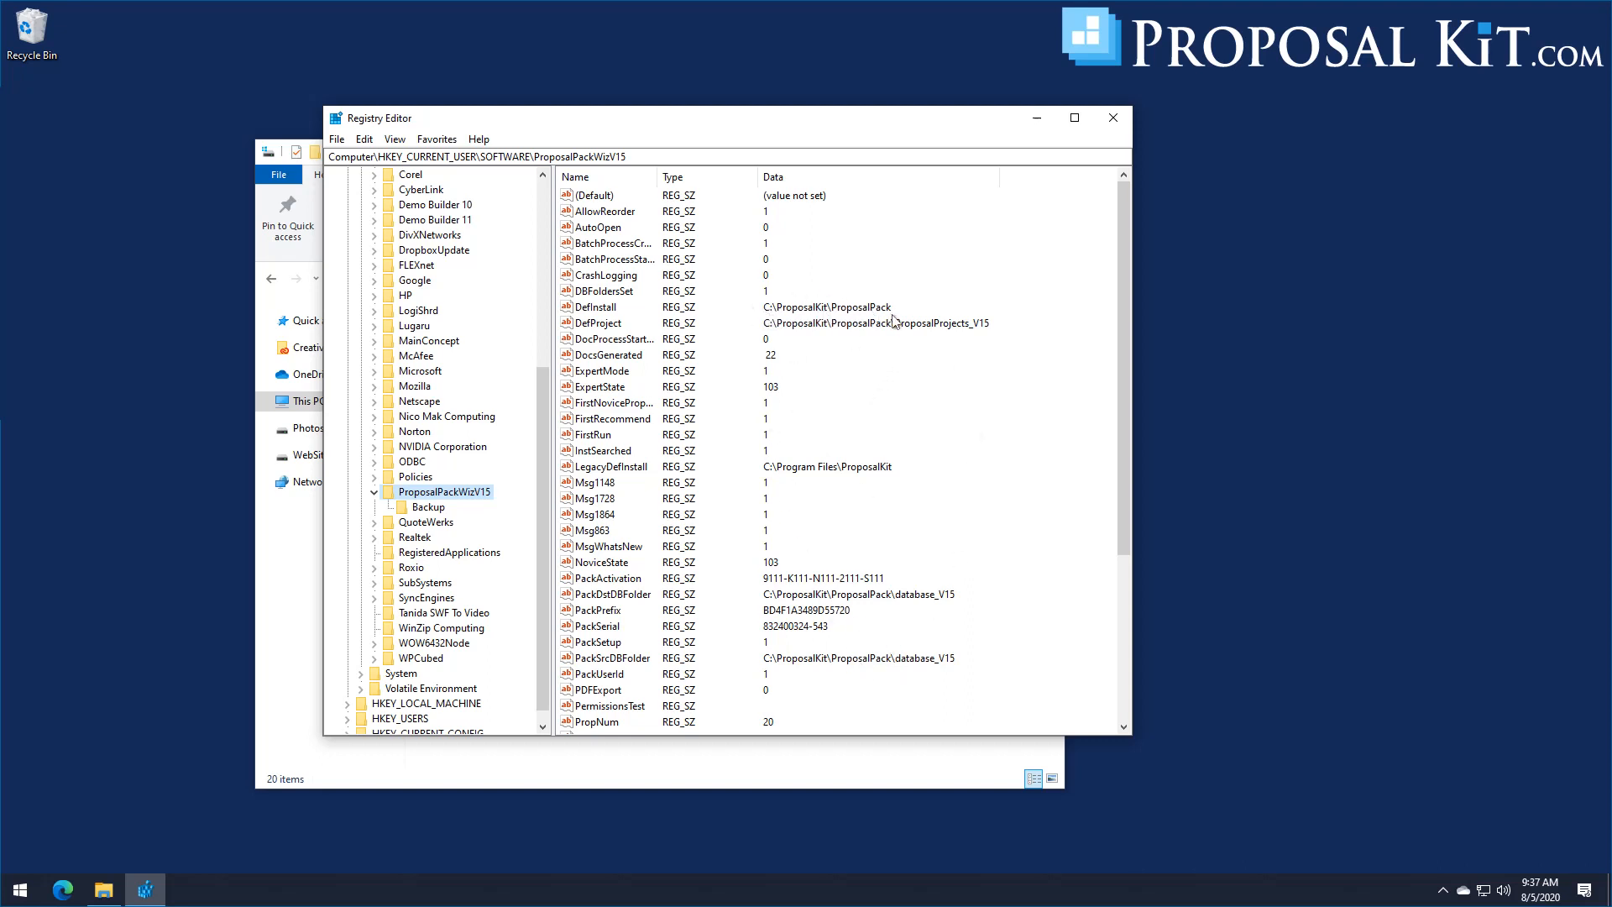
{"action": "left_click", "coordinate": [1113, 117]}
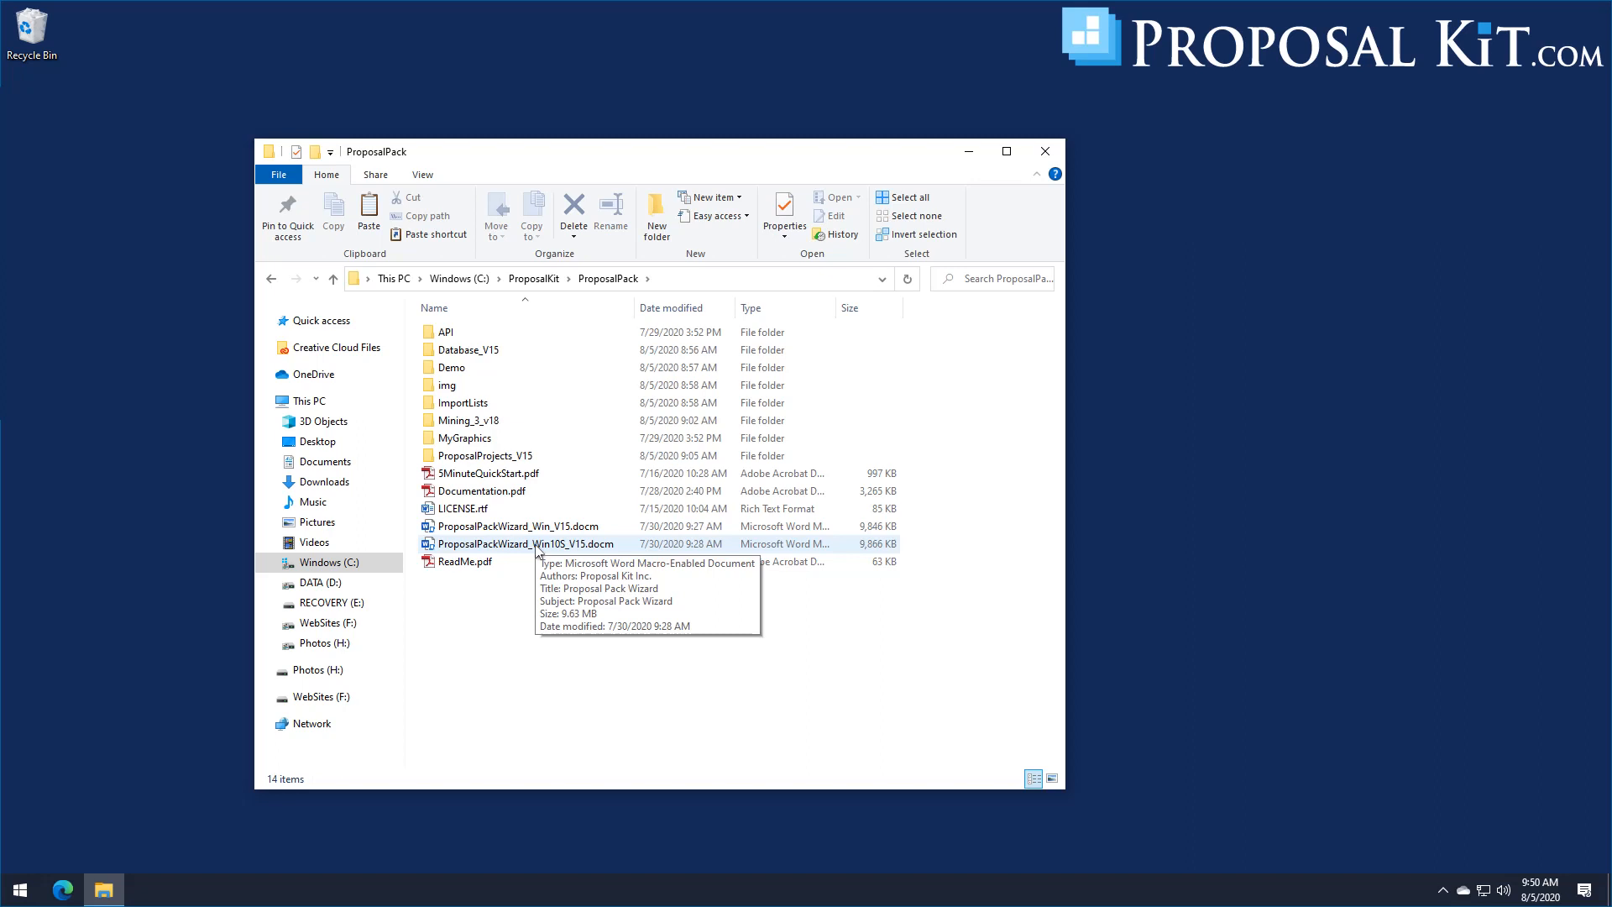
Step: Check the contents of the API folder inside C:\ProposalKit\ProposalPack, and return to ProposalPack
{"action": "double_click", "coordinate": [447, 333]}
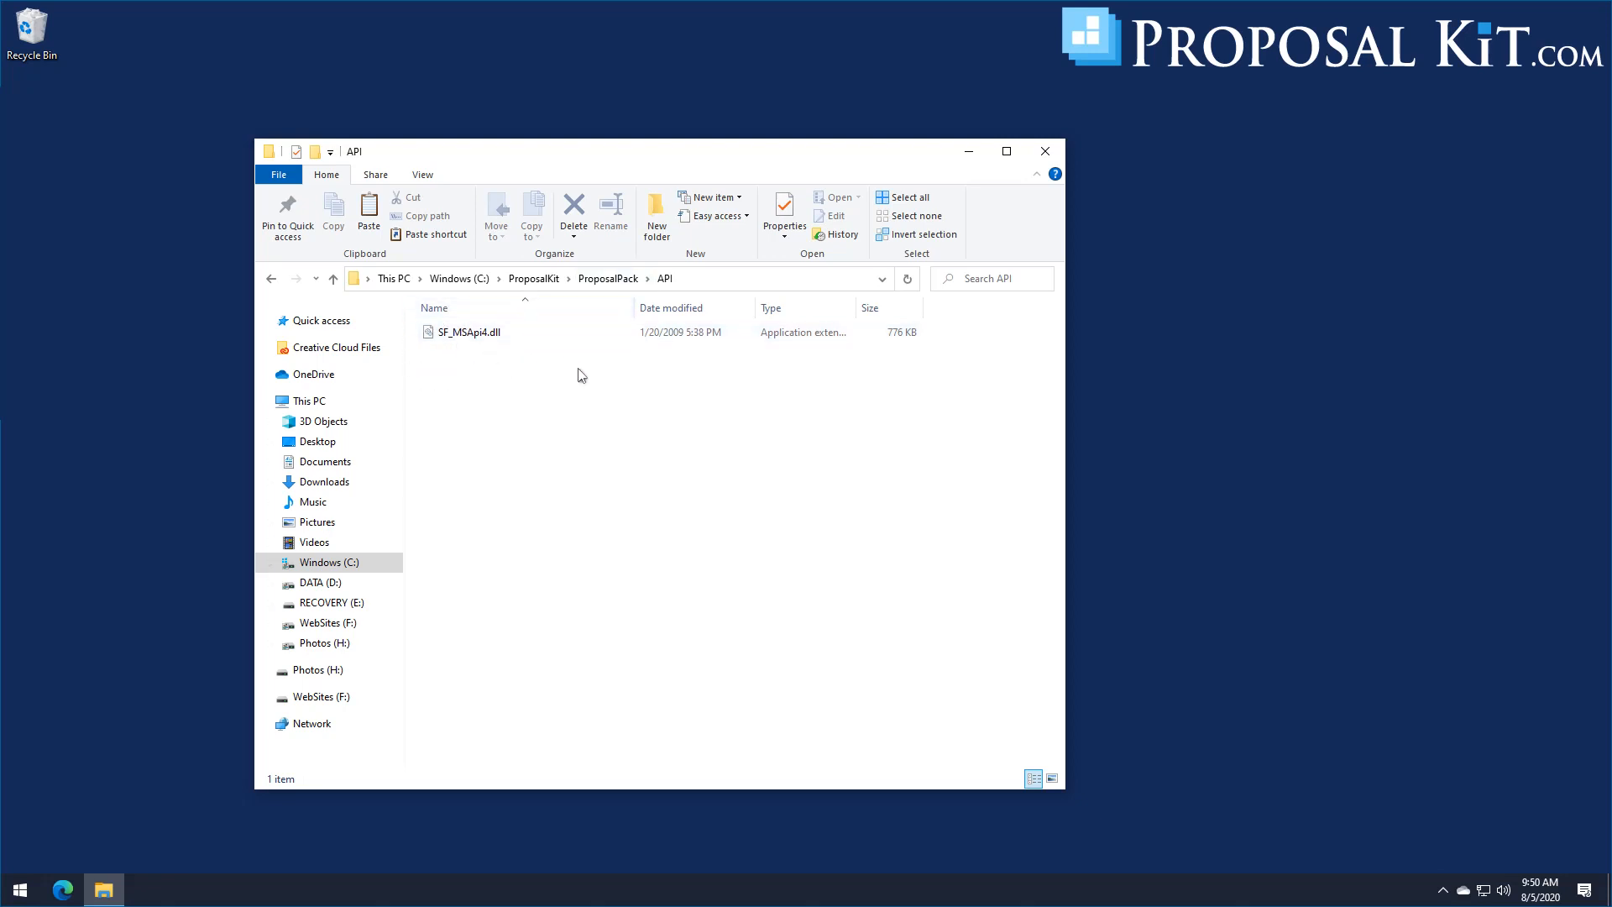
{"action": "left_click", "coordinate": [604, 283]}
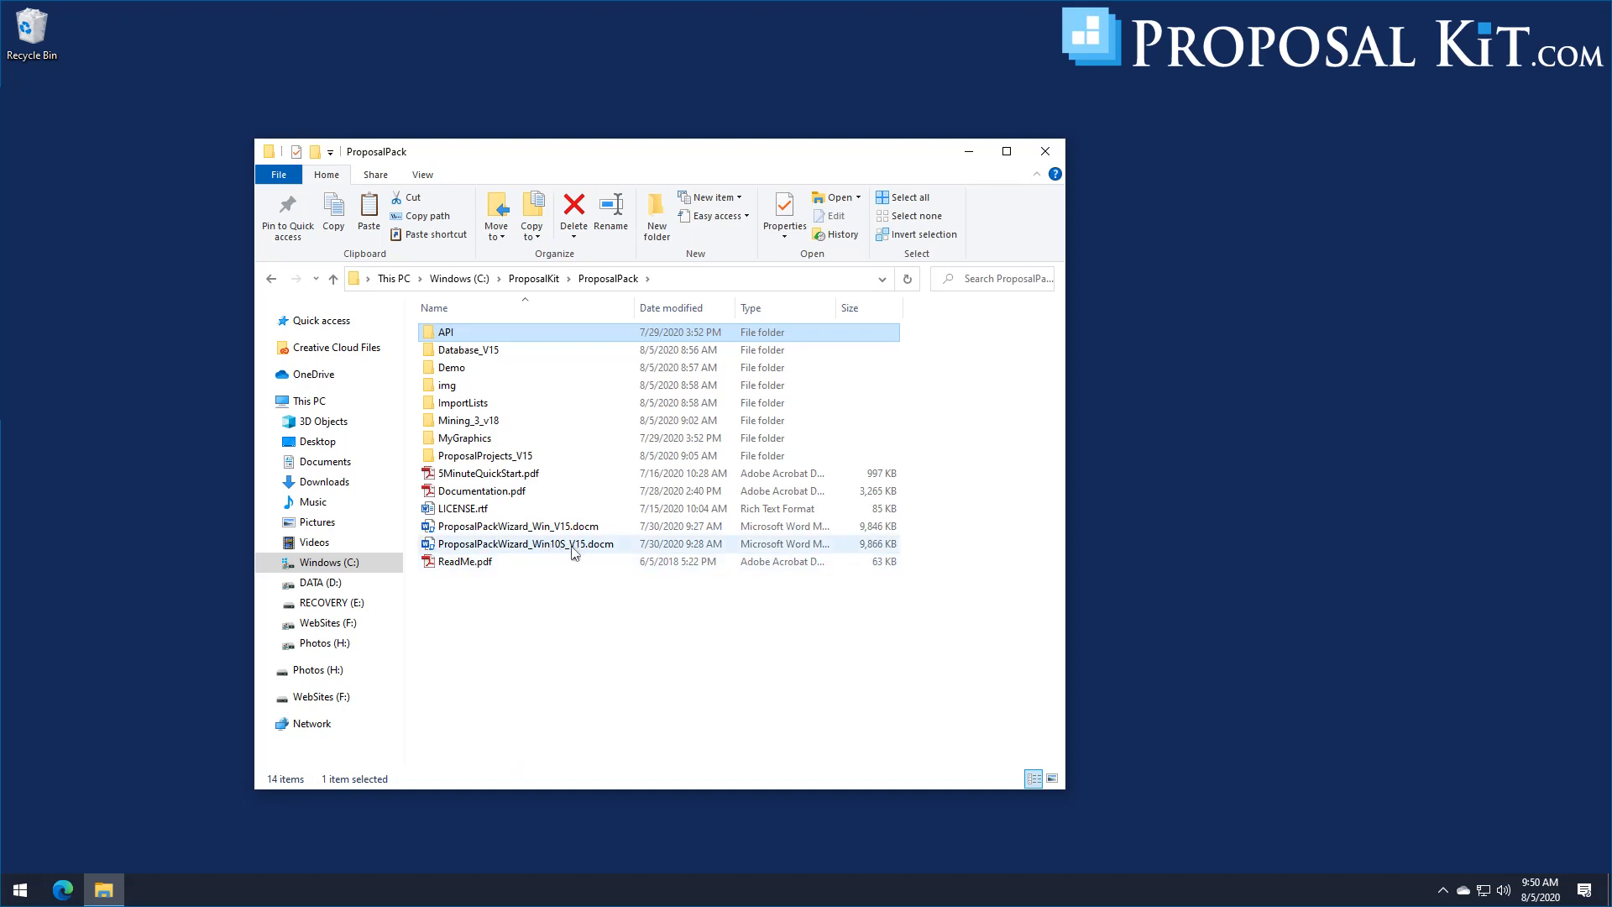
Step: Open ProposalPackWizard_Win10S_V15.docm in Word, and minimize the File Explorer window behind it
{"action": "mouse_move", "coordinate": [575, 551]}
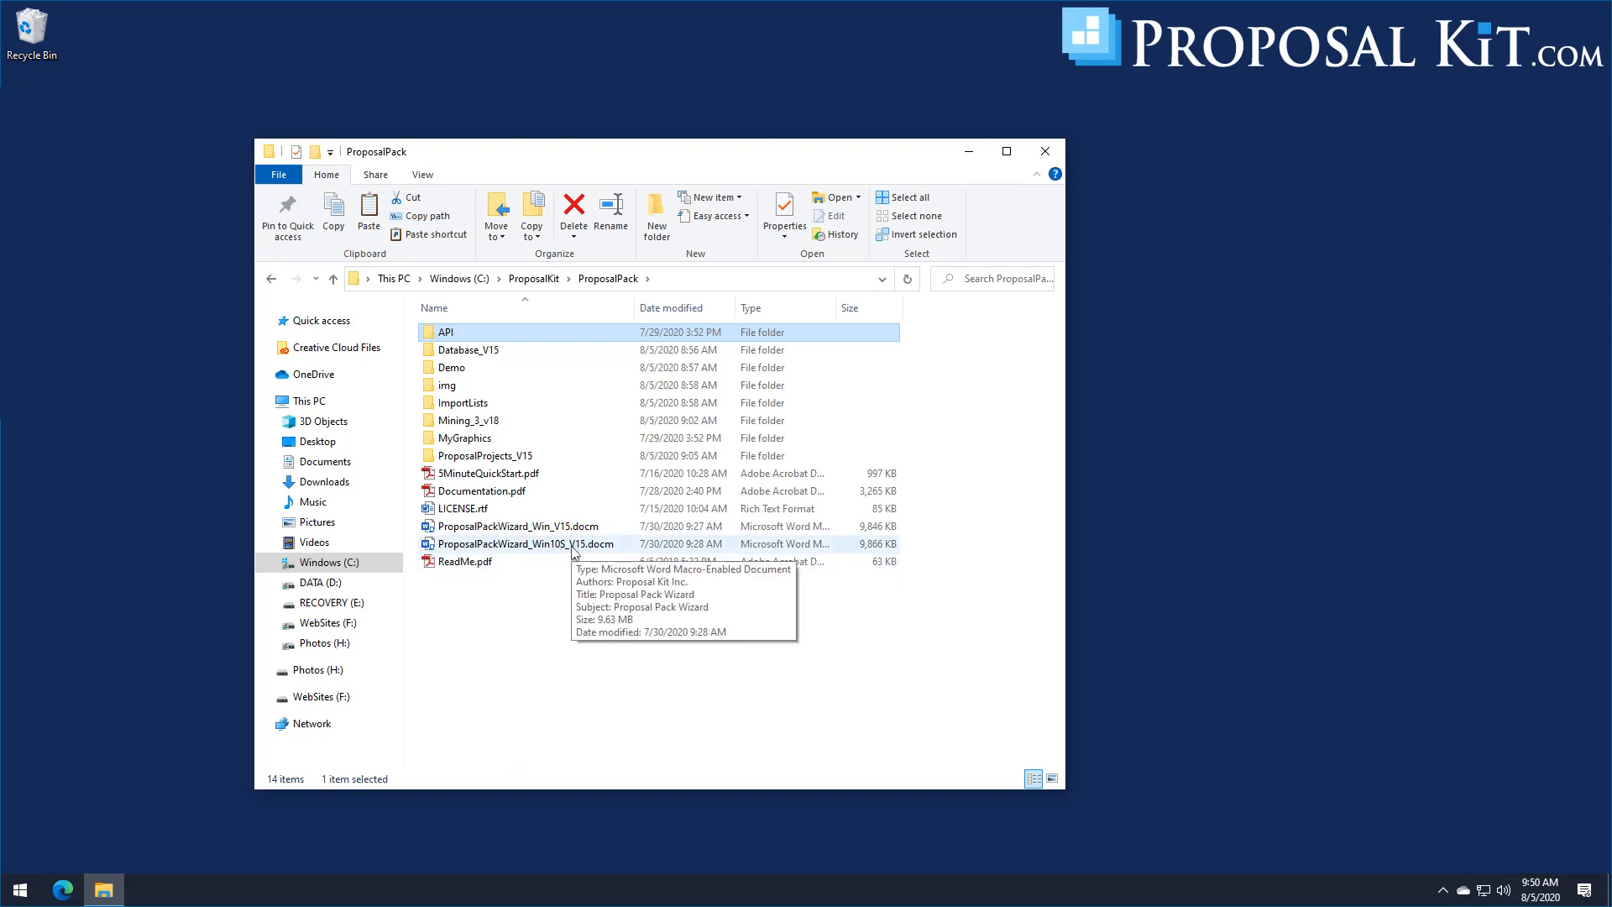
{"action": "double_click", "coordinate": [526, 545]}
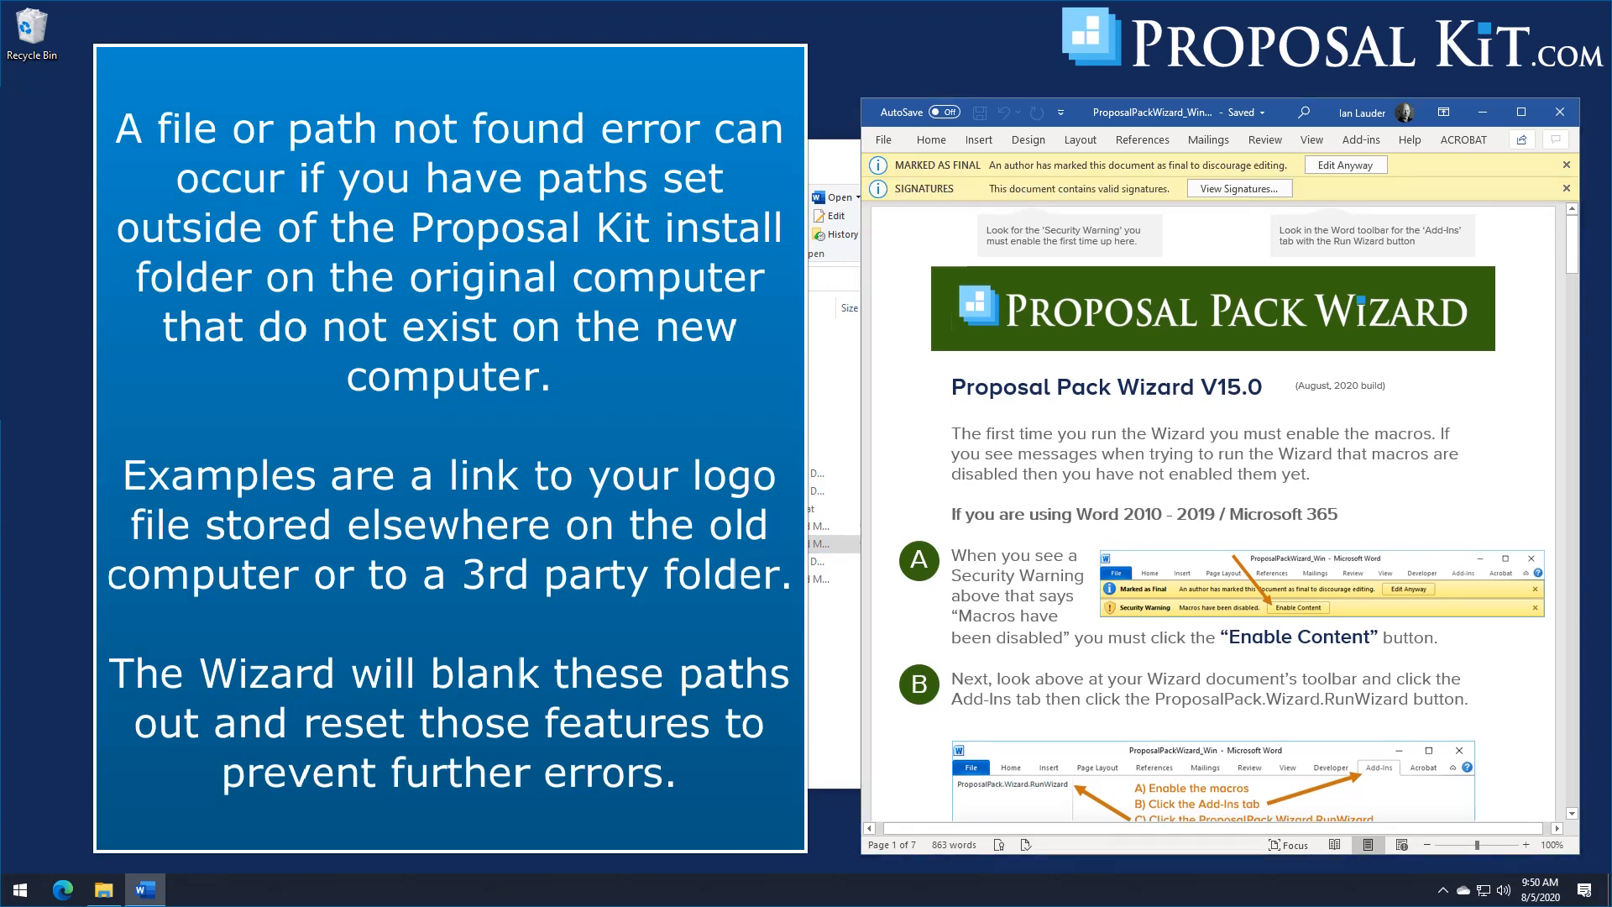
{"action": "left_click", "coordinate": [918, 156]}
{"action": "left_click", "coordinate": [968, 151]}
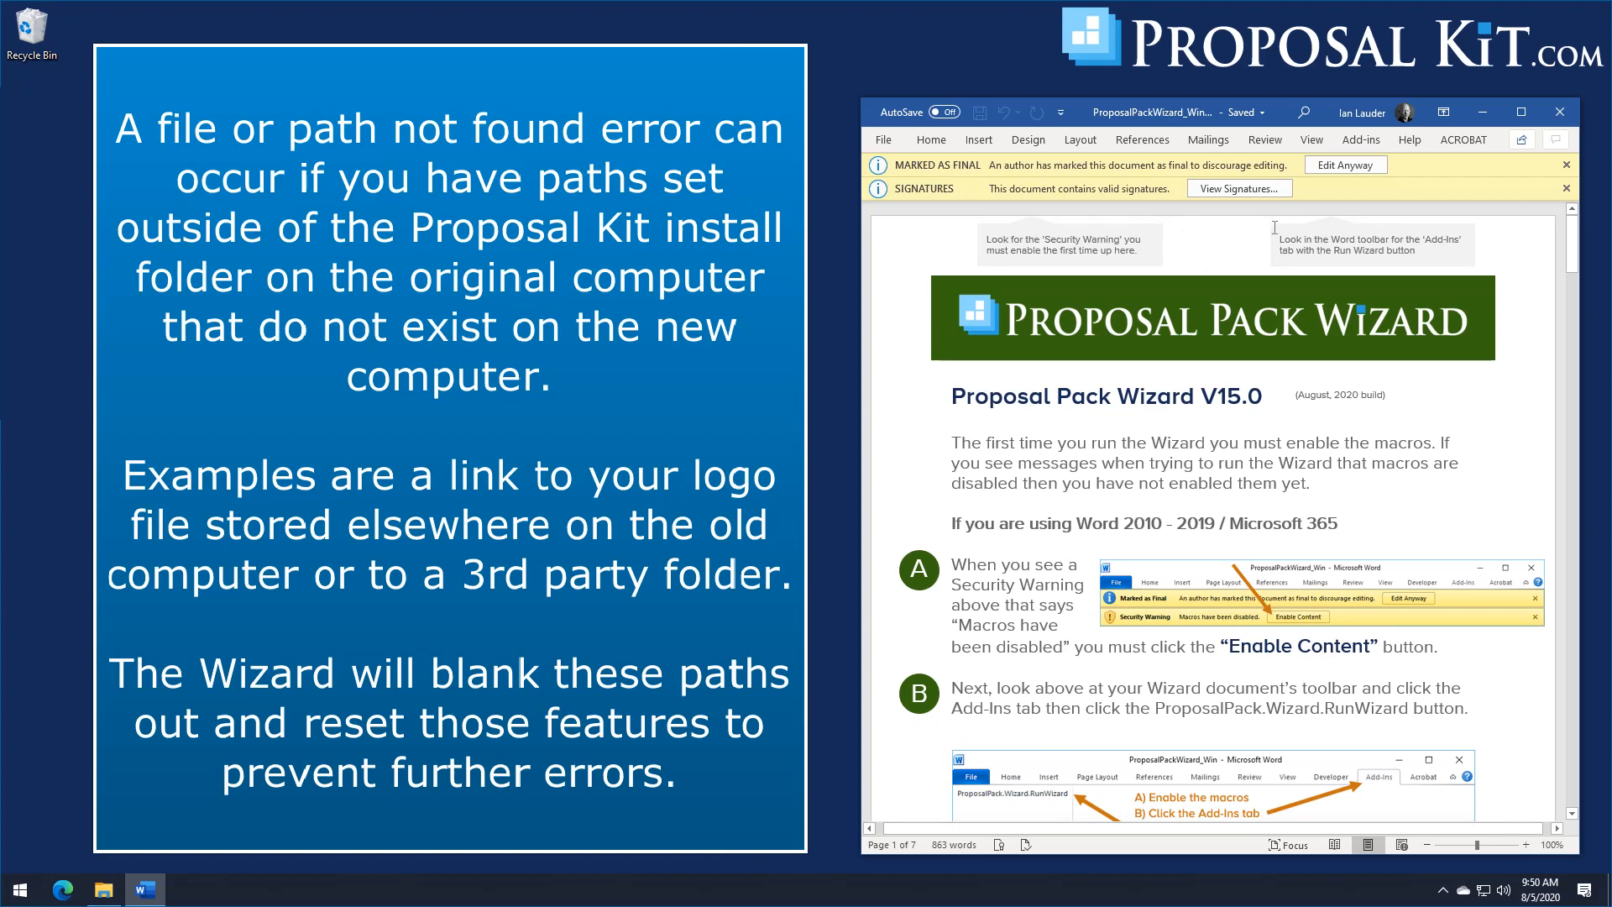
Step: Run the Proposal Pack Wizard add-in from the Word document, and shift its Home Screen dialog slightly
{"action": "left_click", "coordinate": [1355, 141]}
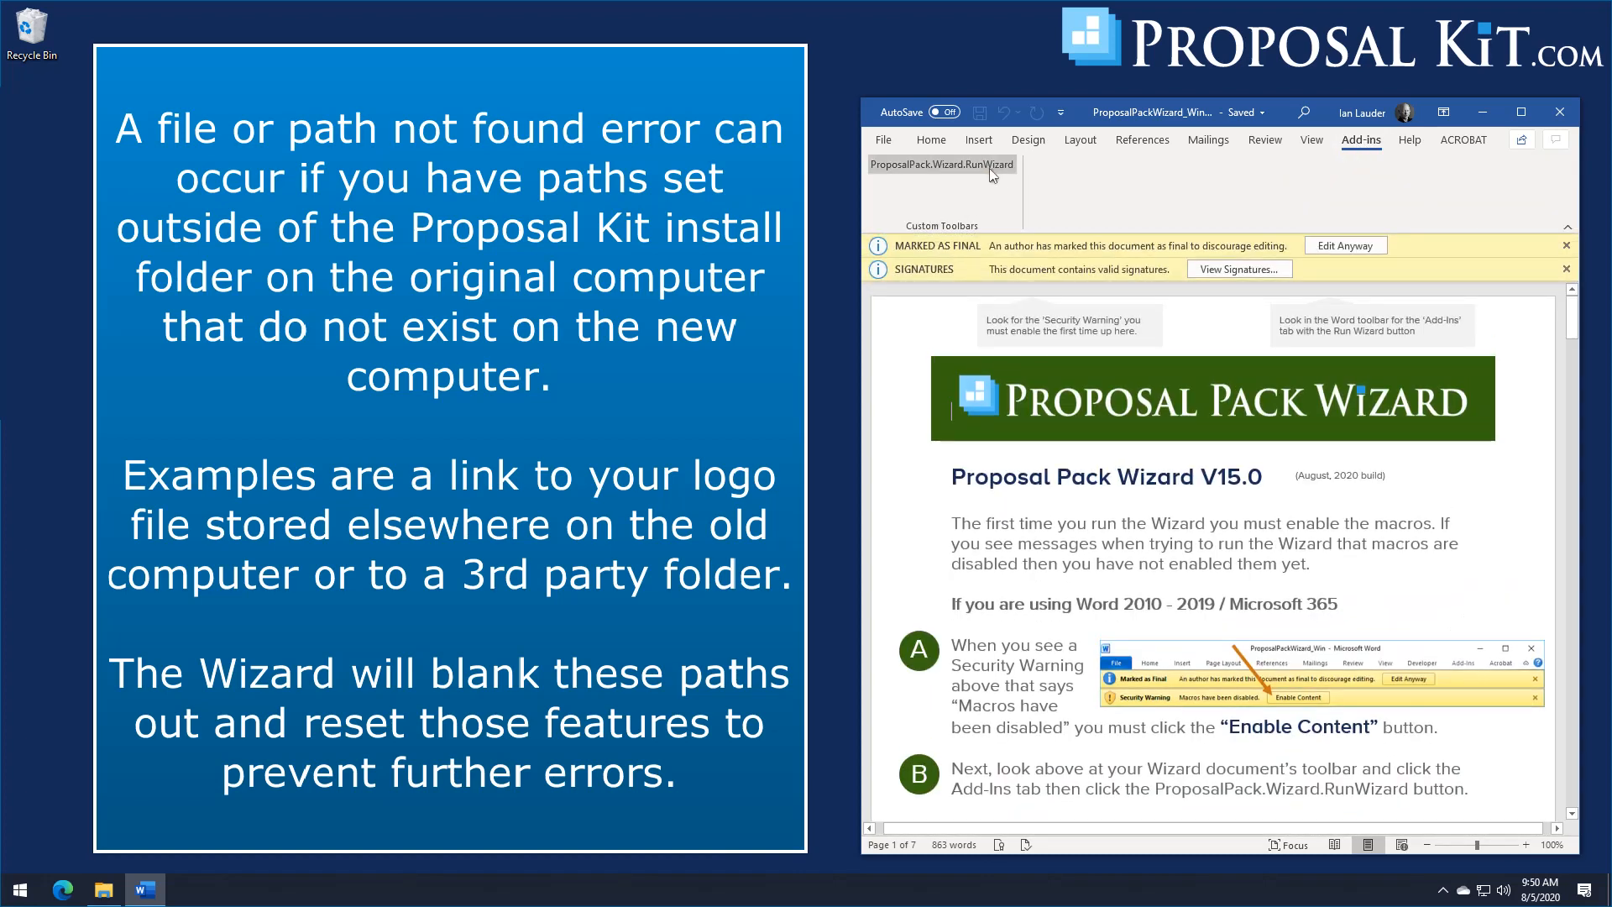
{"action": "left_click", "coordinate": [985, 168]}
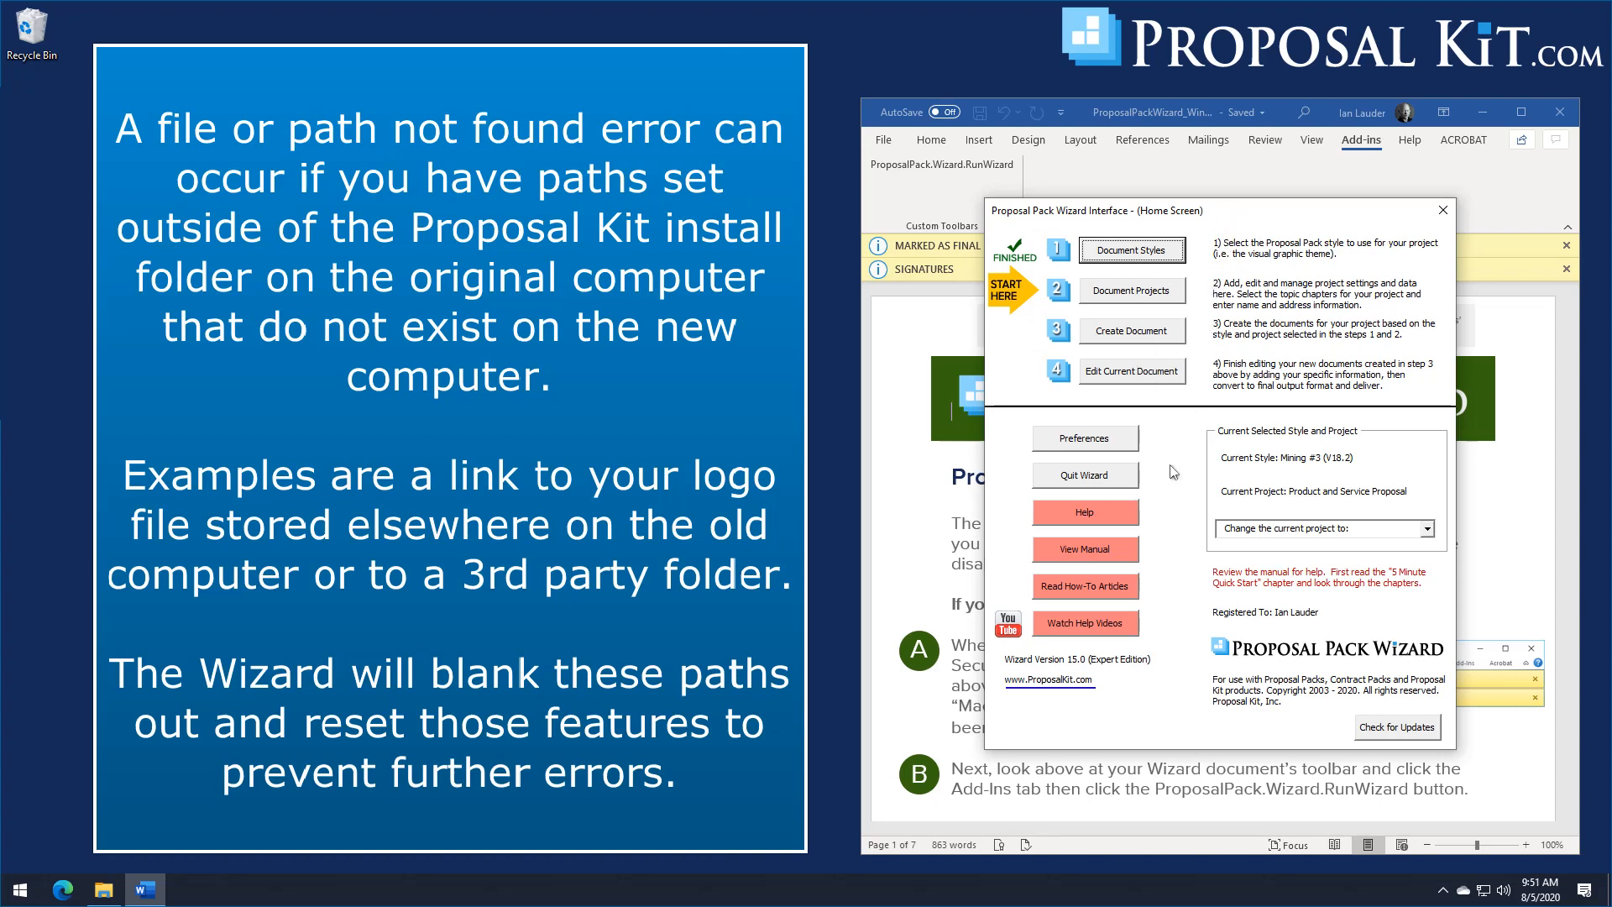
{"action": "left_click", "coordinate": [1237, 210]}
{"action": "left_click_drag", "start_coordinate": [1236, 211], "coordinate": [1242, 219]}
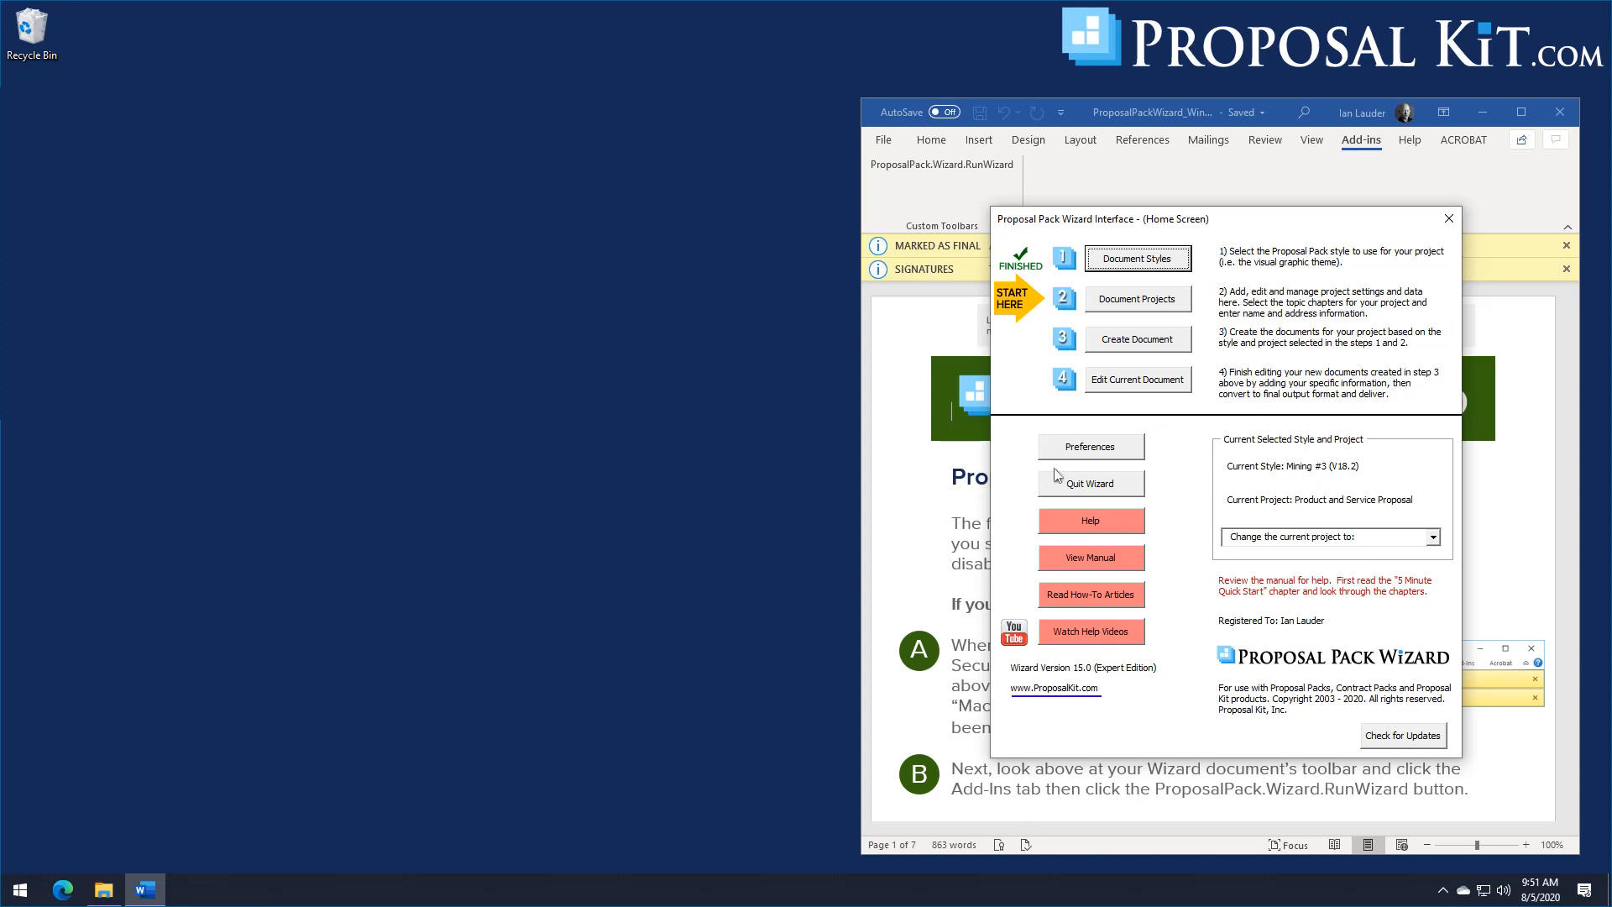
Step: Create the desktop shortcut for the Wizard with integrations from the Wizard preferences, and decline closing the Wizard
{"action": "left_click", "coordinate": [1108, 456]}
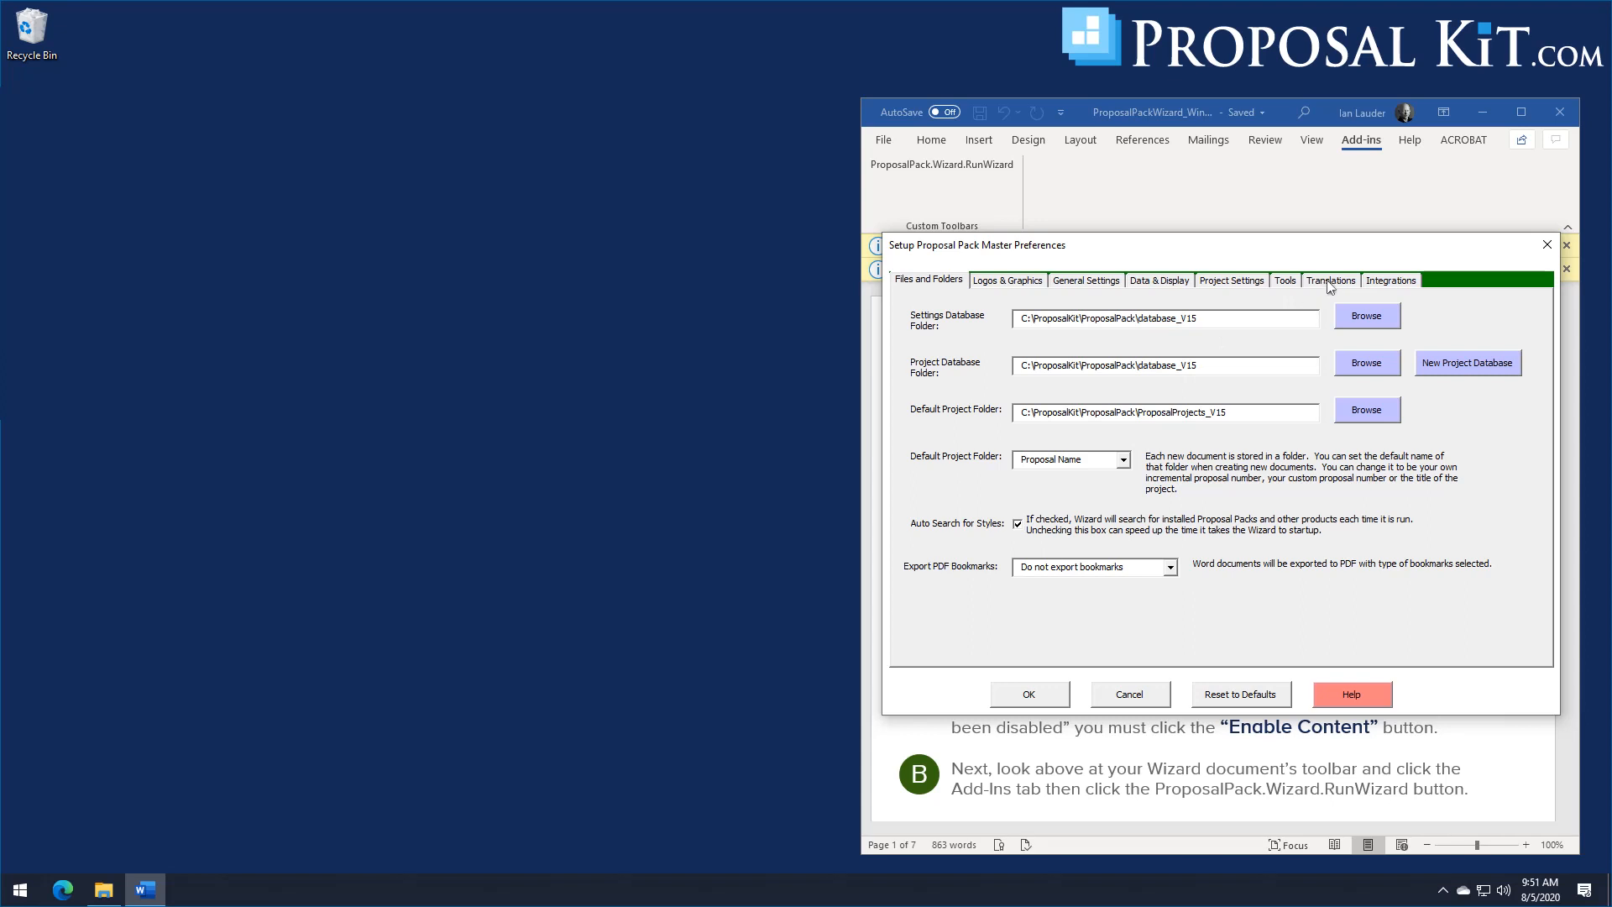
{"action": "left_click", "coordinate": [1387, 280]}
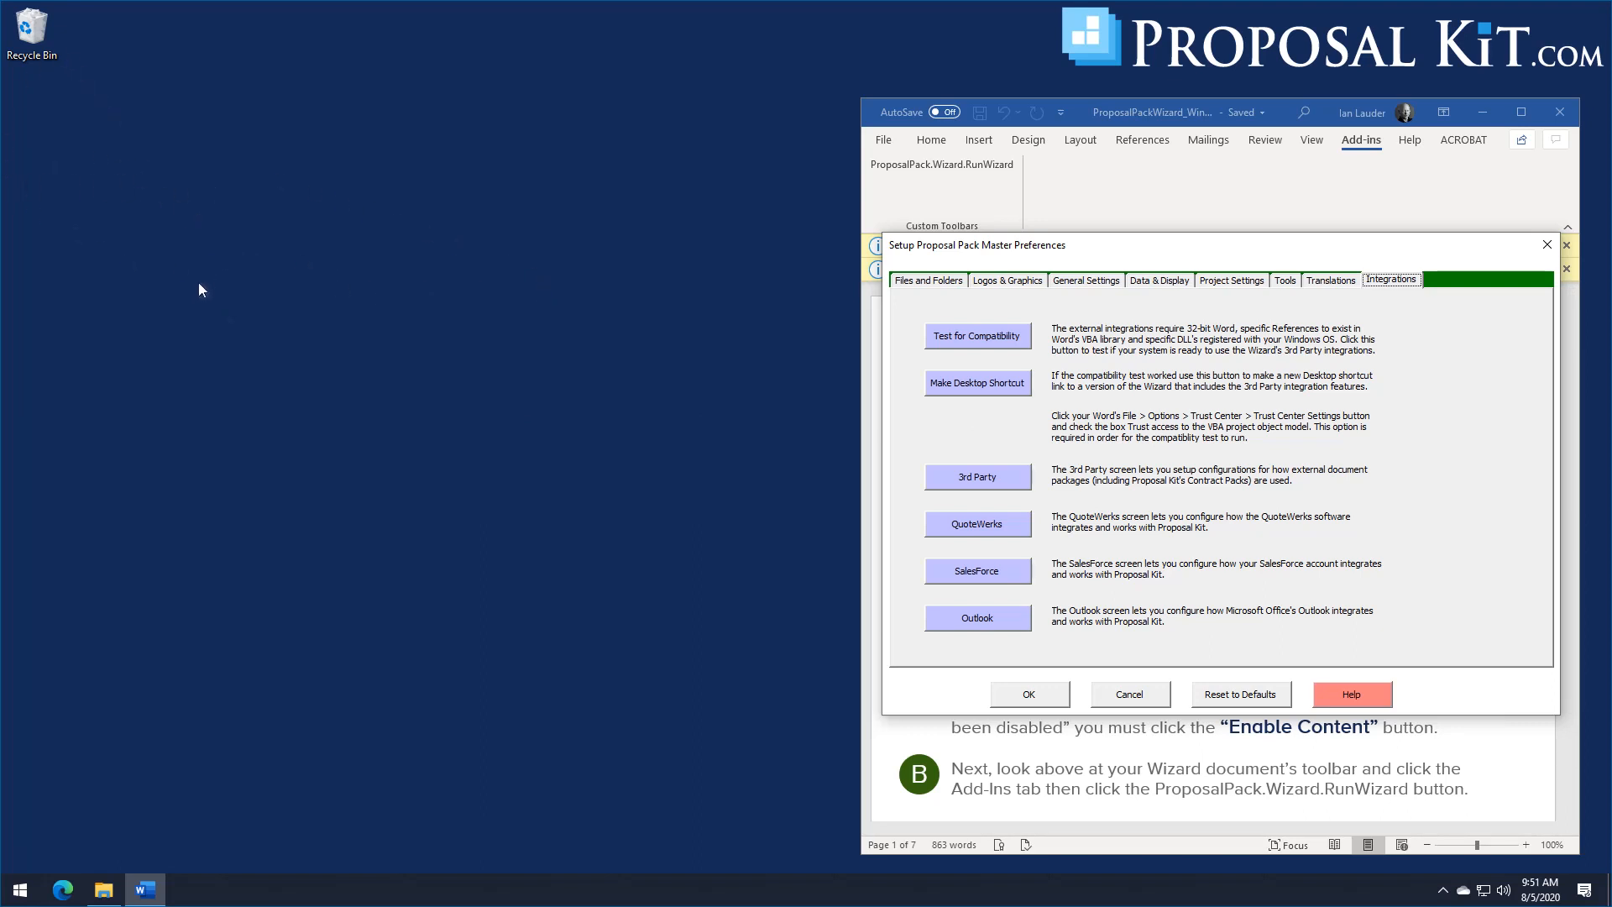
{"action": "left_click", "coordinate": [974, 385]}
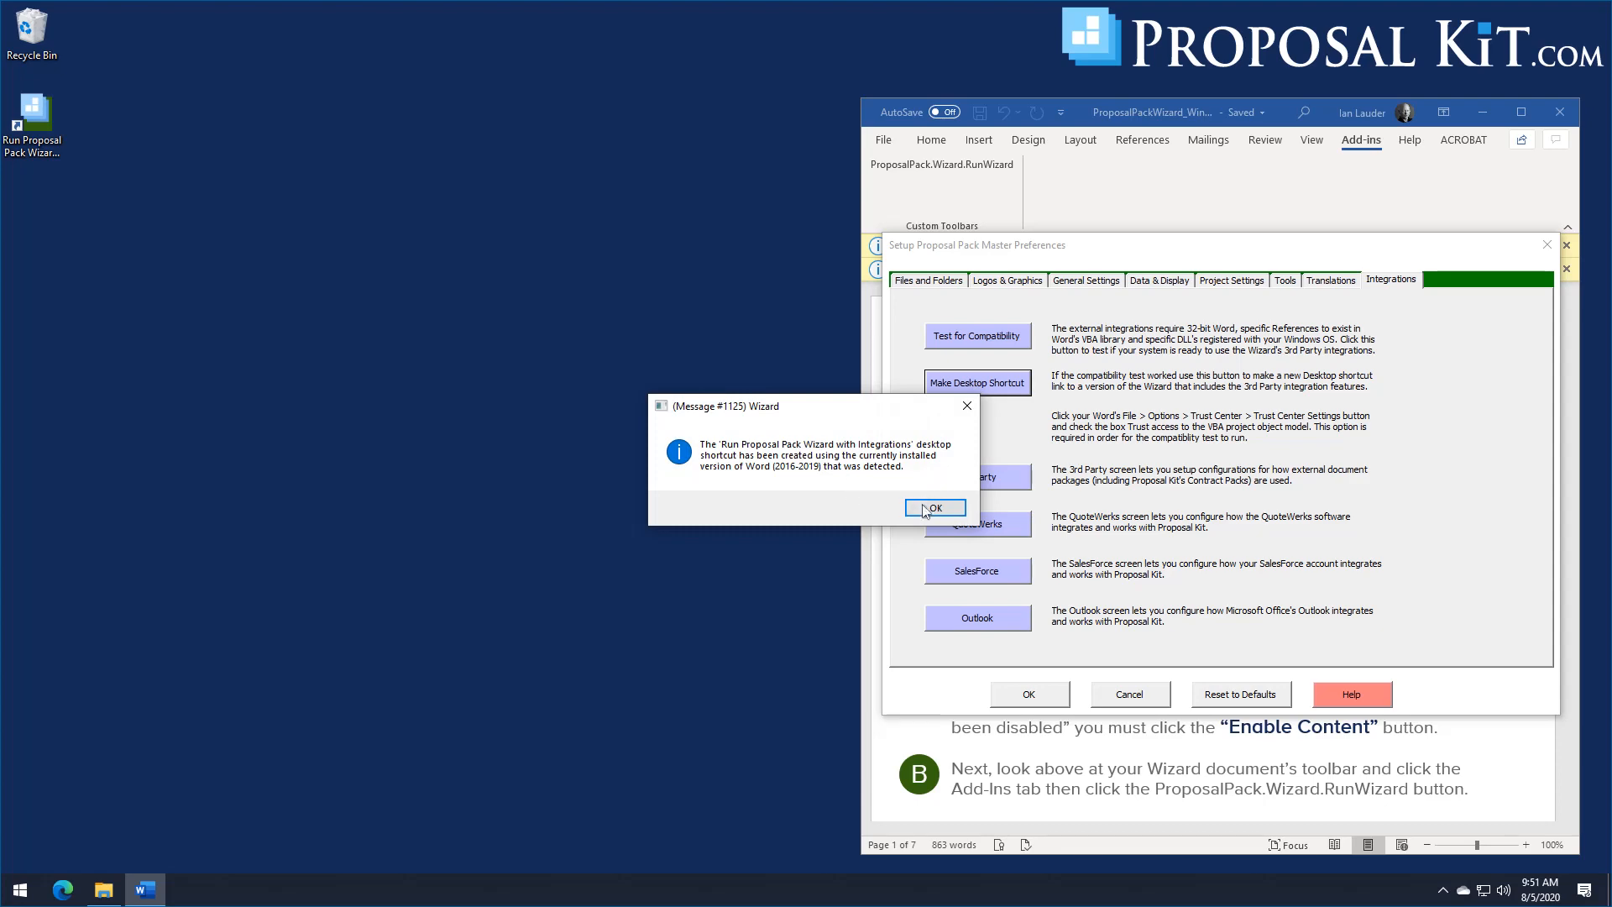
{"action": "left_click", "coordinate": [926, 508]}
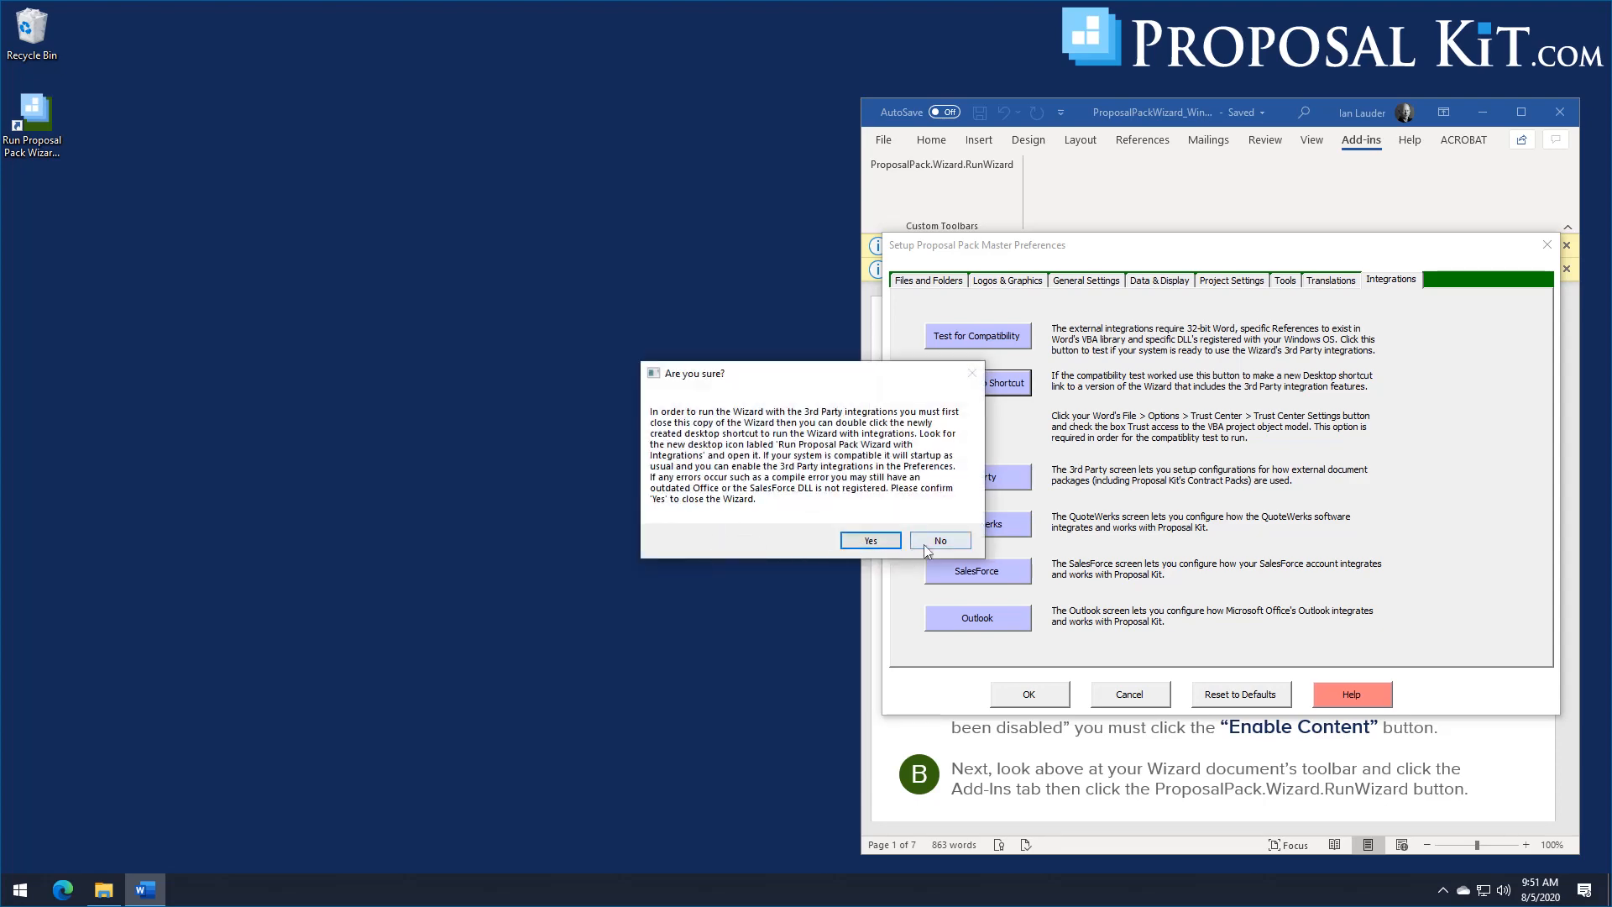
{"action": "left_click", "coordinate": [924, 542]}
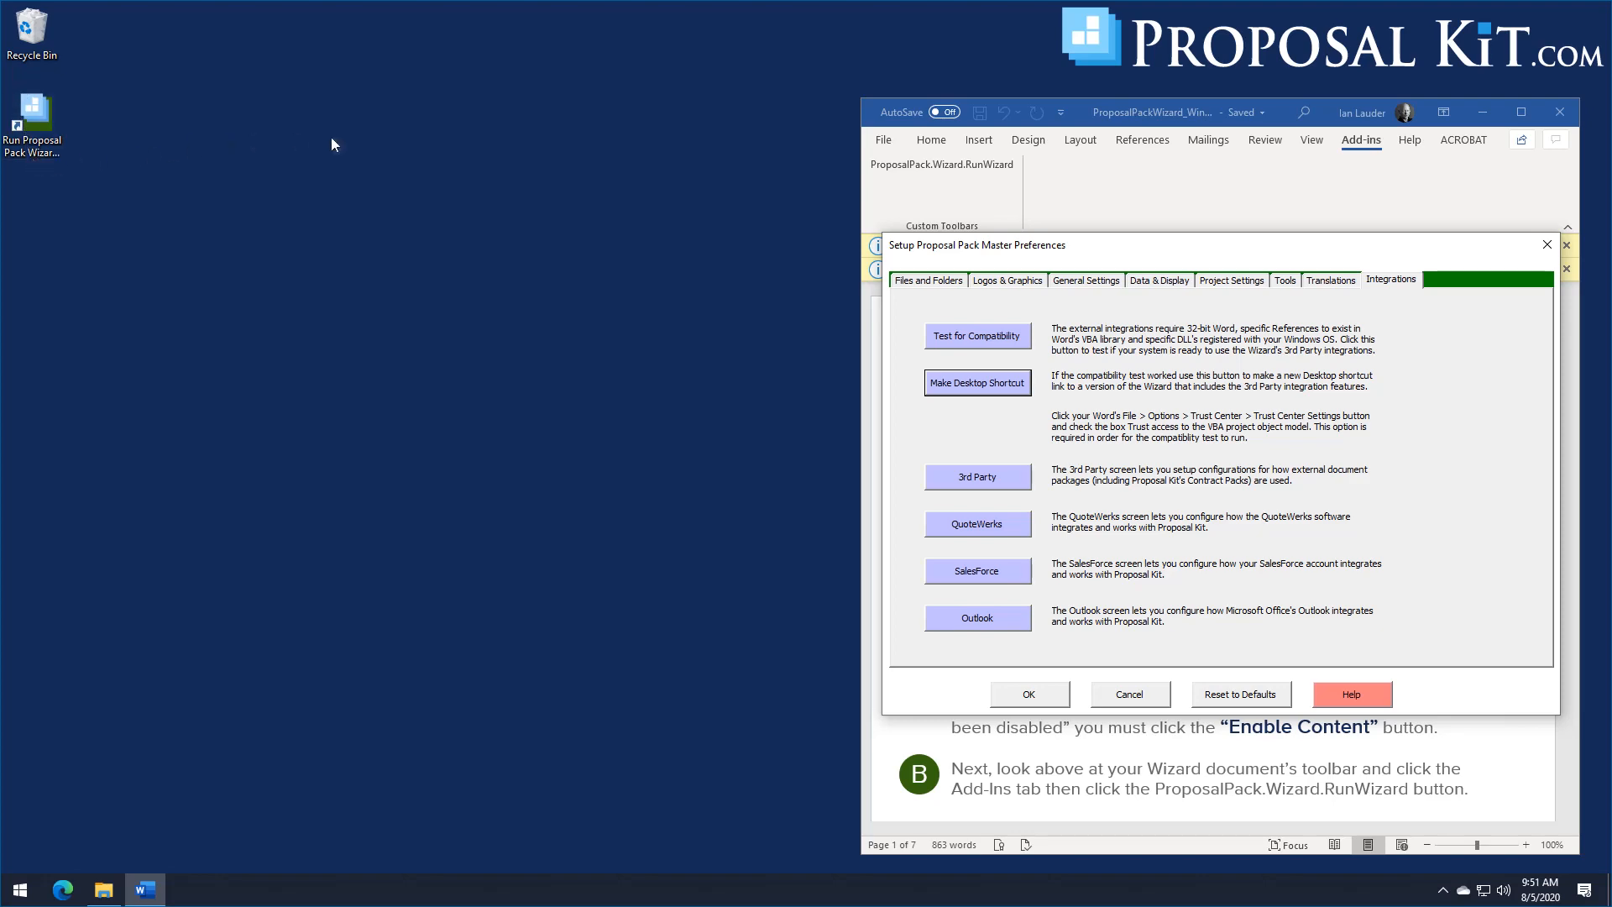
Step: Recreate the standard Proposal Pack Wizard desktop shortcut with the Repair Desktop Shortcut tool
{"action": "left_click", "coordinate": [1291, 286]}
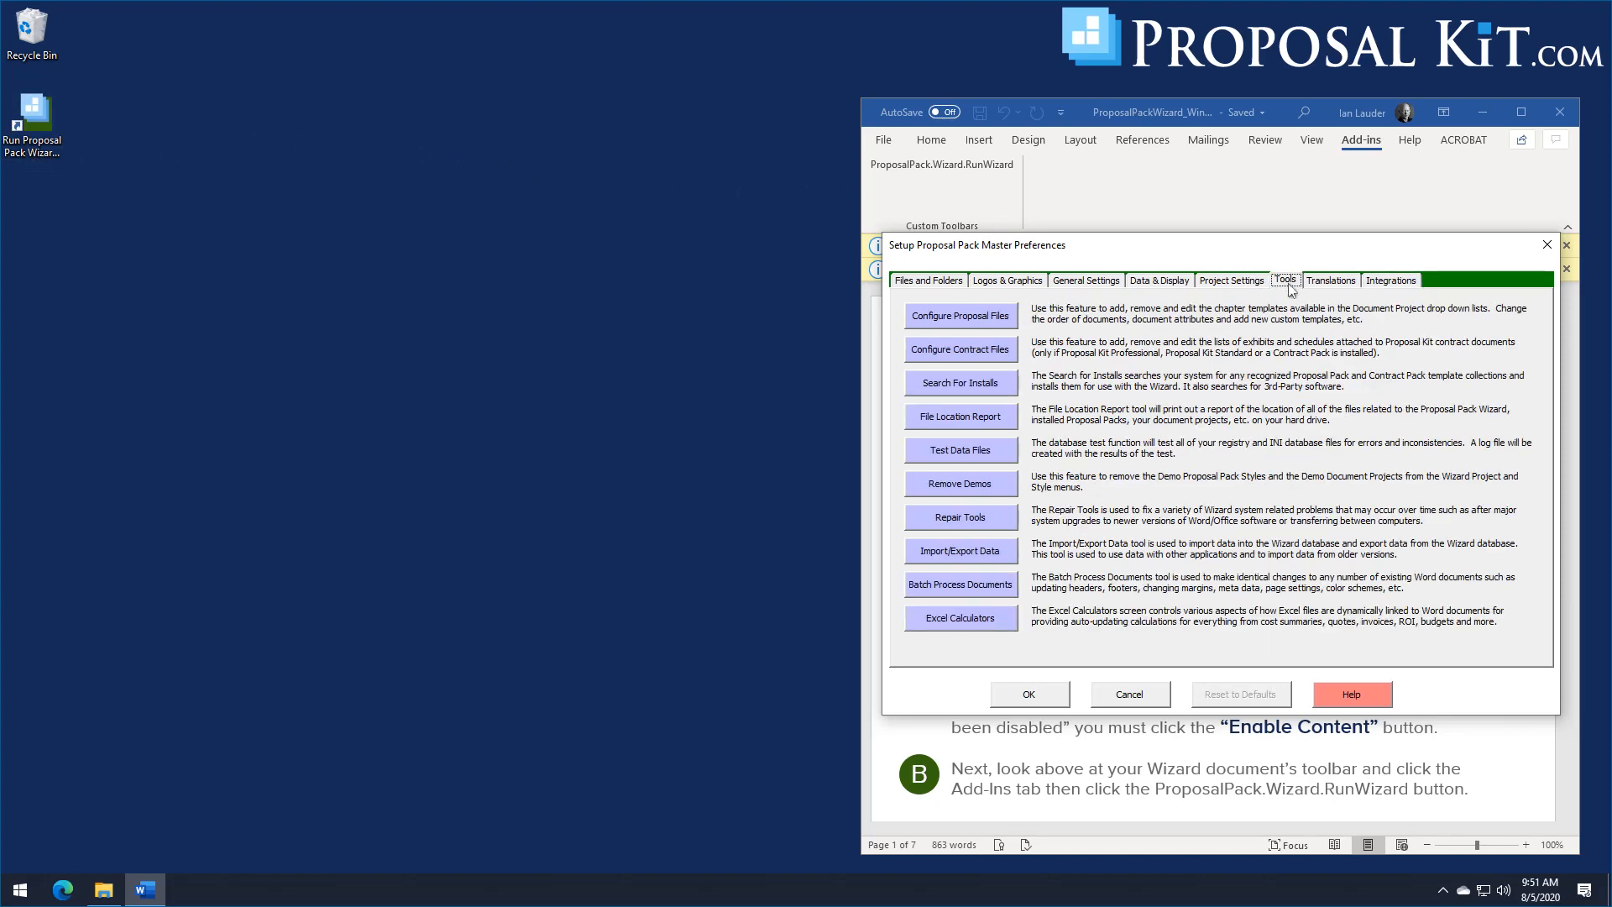
{"action": "left_click", "coordinate": [954, 523]}
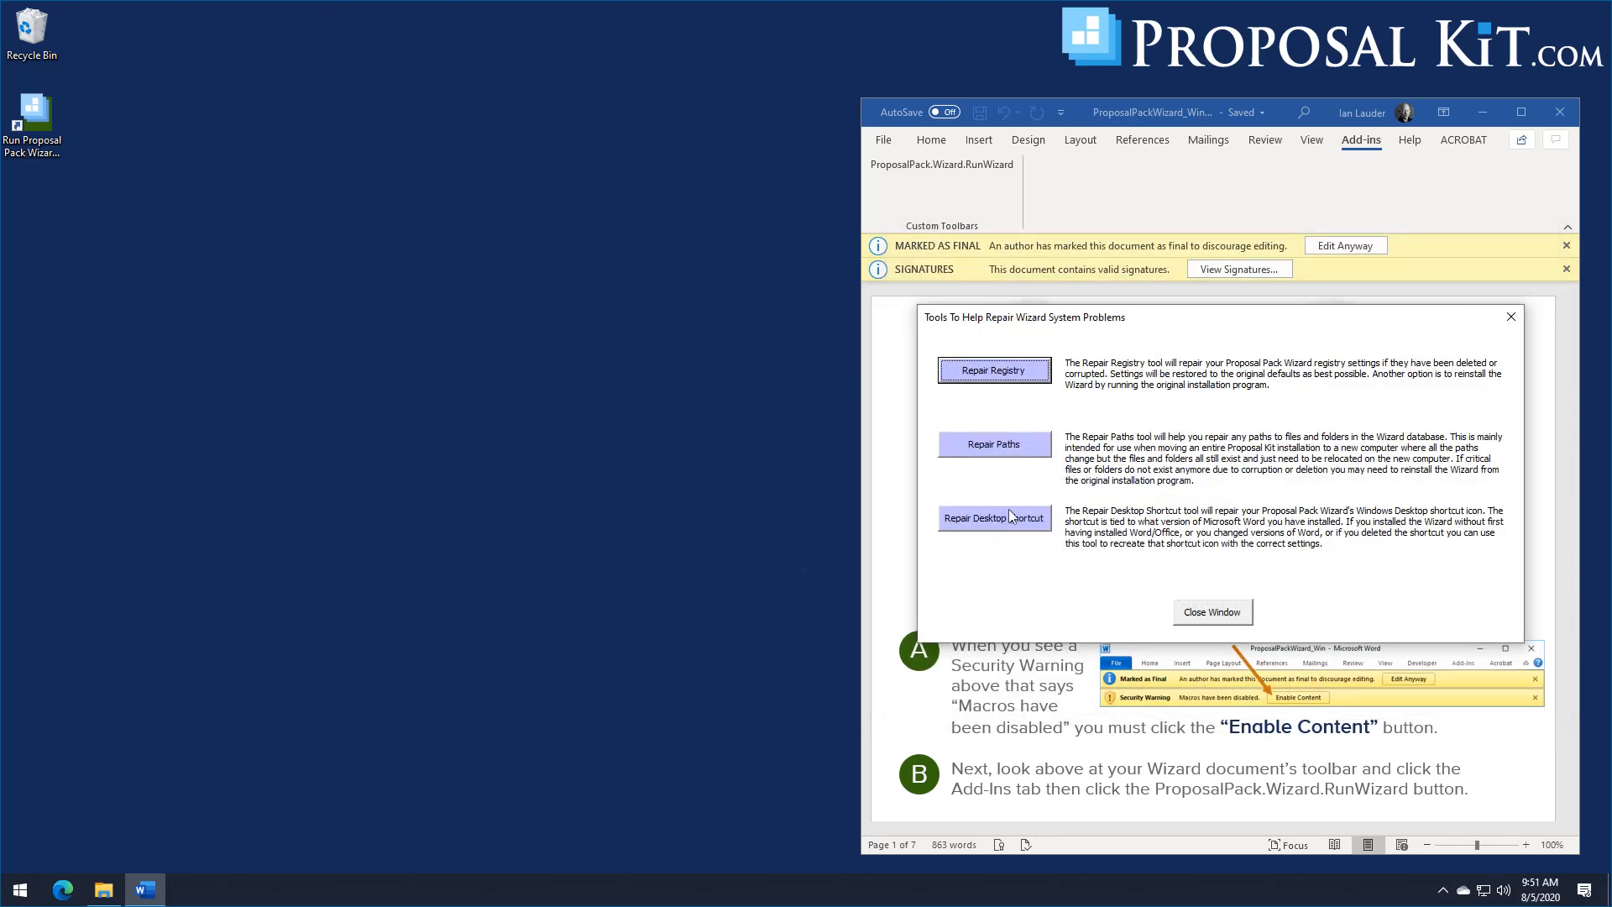
{"action": "left_click", "coordinate": [992, 522]}
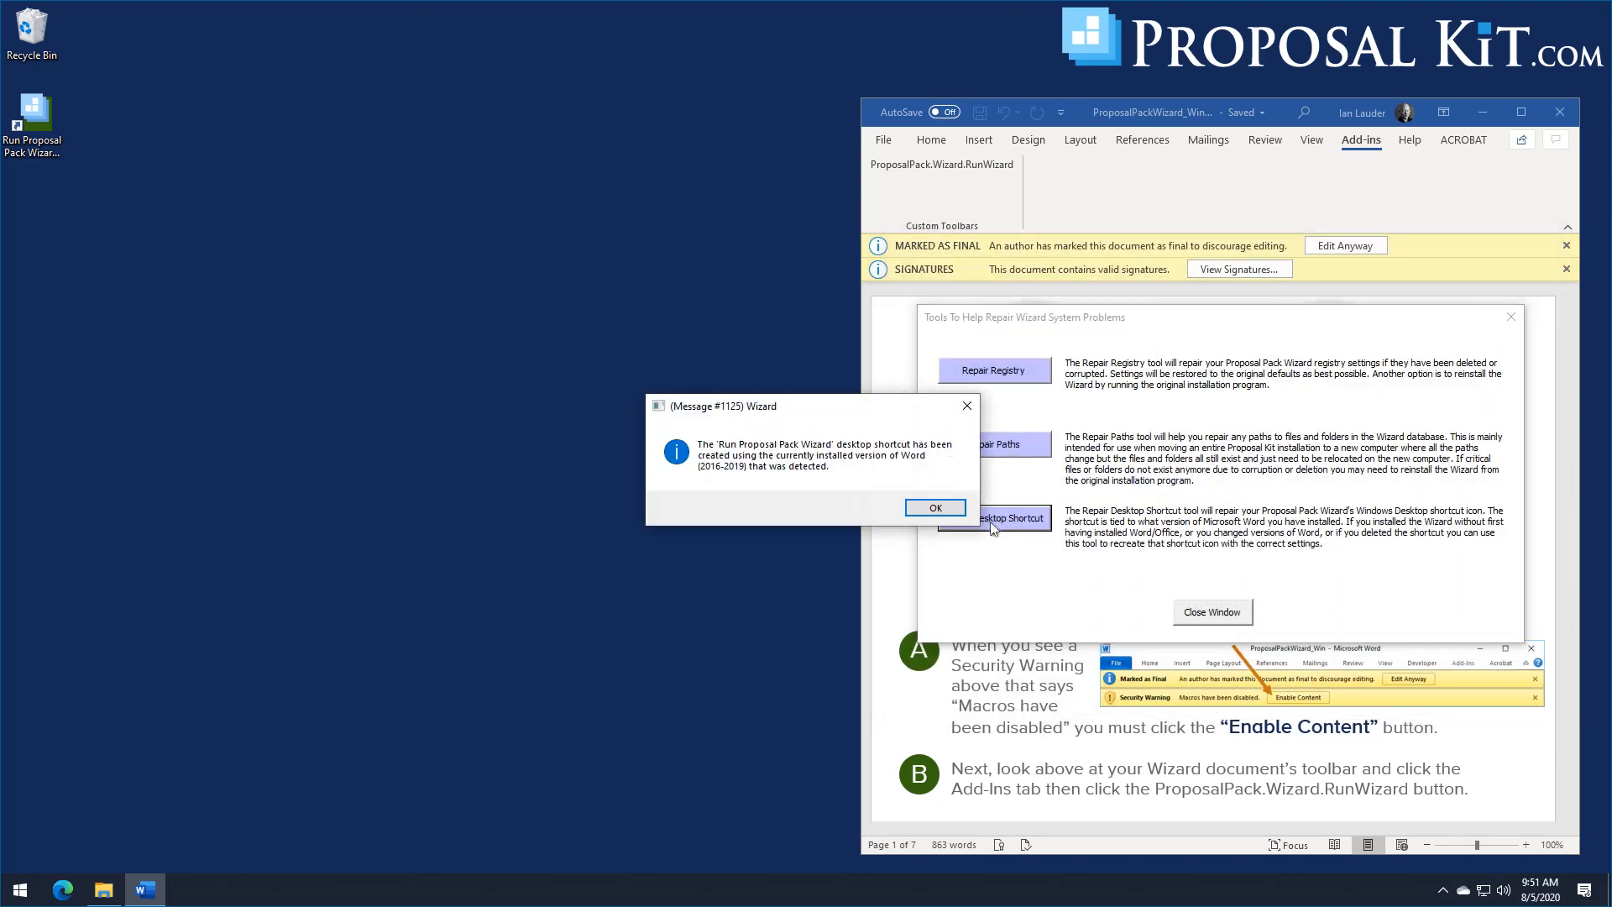
Step: Close the repair tools window, and bring up the integration settings in the Wizard's master preferences
{"action": "left_click", "coordinate": [933, 508]}
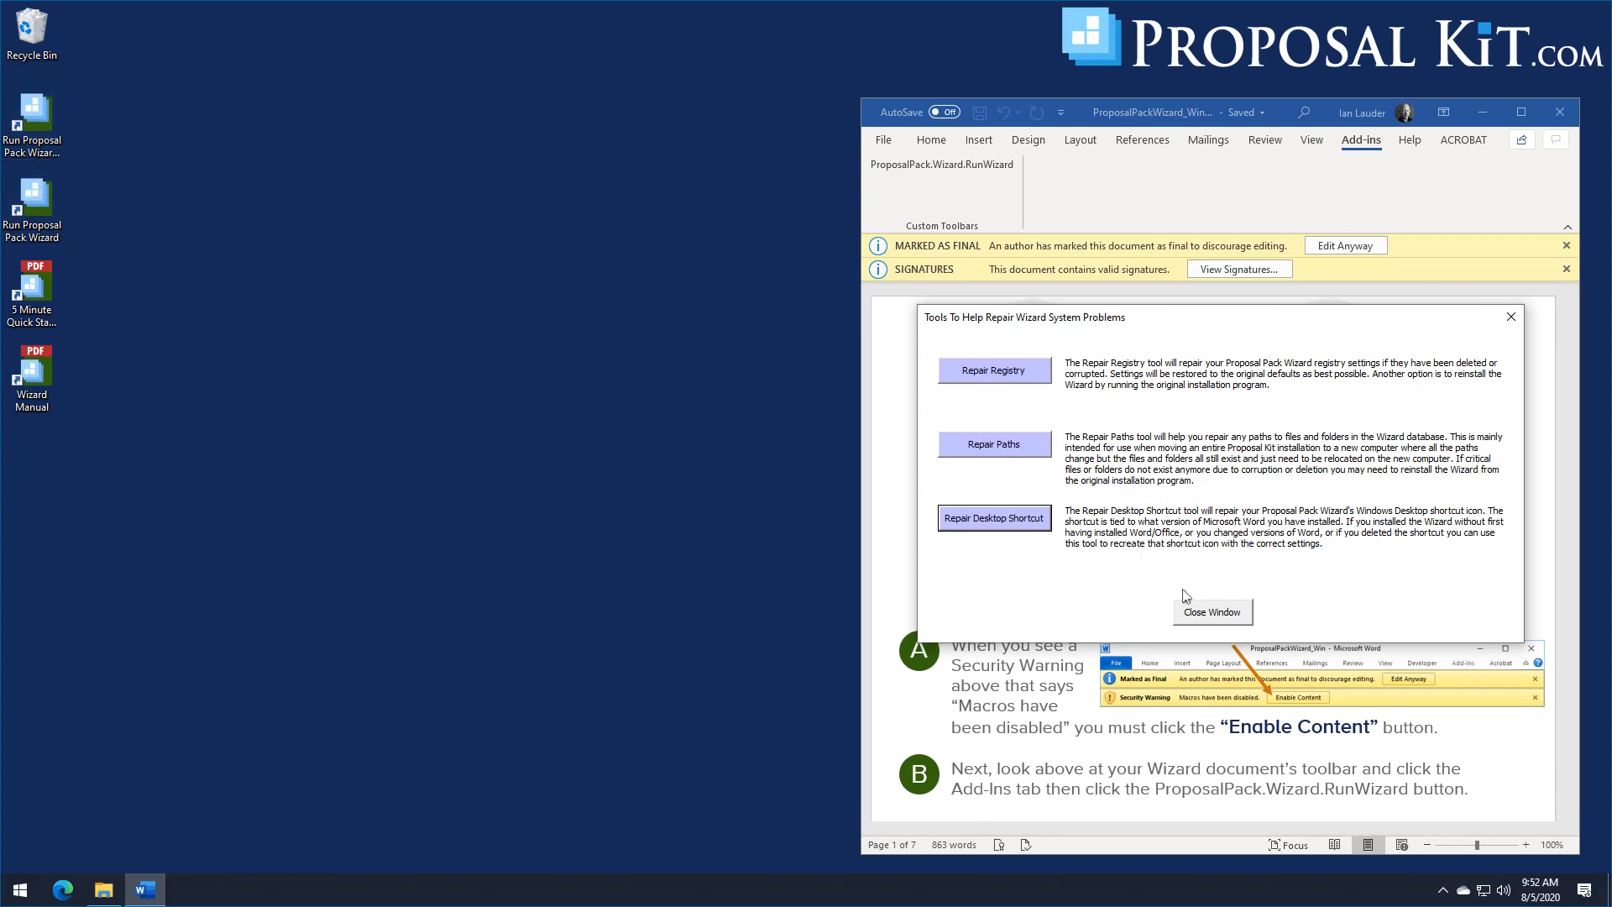
{"action": "left_click", "coordinate": [1203, 610]}
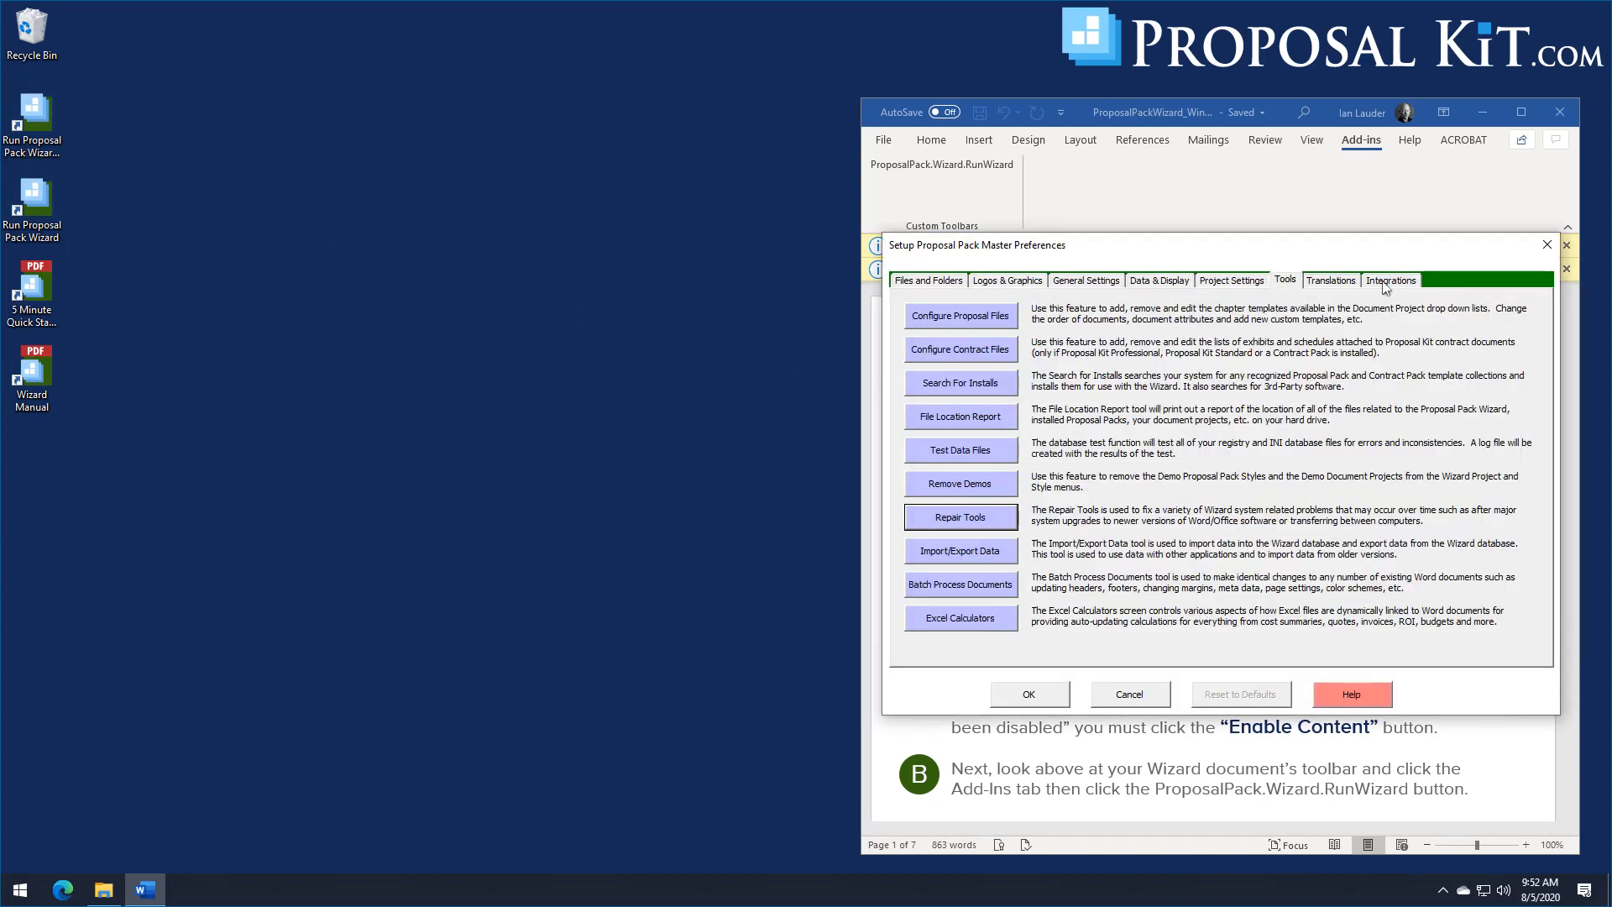
{"action": "left_click", "coordinate": [1386, 286]}
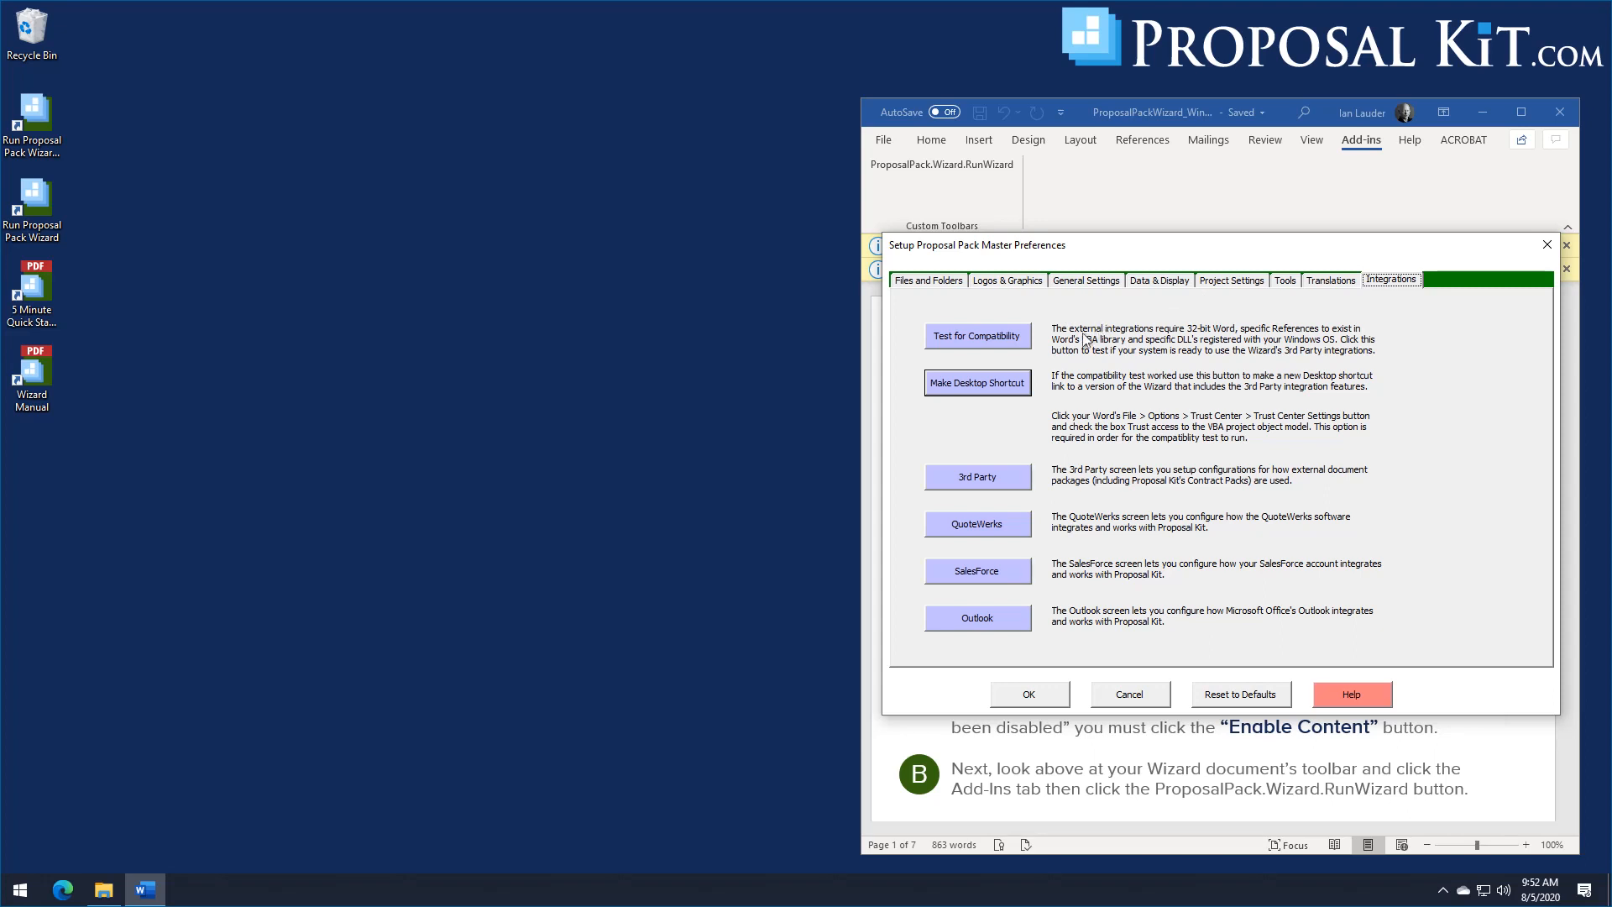
{"action": "mouse_move", "coordinate": [1155, 261]}
{"action": "left_mouse_down"}
{"action": "mouse_move", "coordinate": [1153, 288]}
{"action": "mouse_move", "coordinate": [1161, 267]}
{"action": "left_mouse_up"}
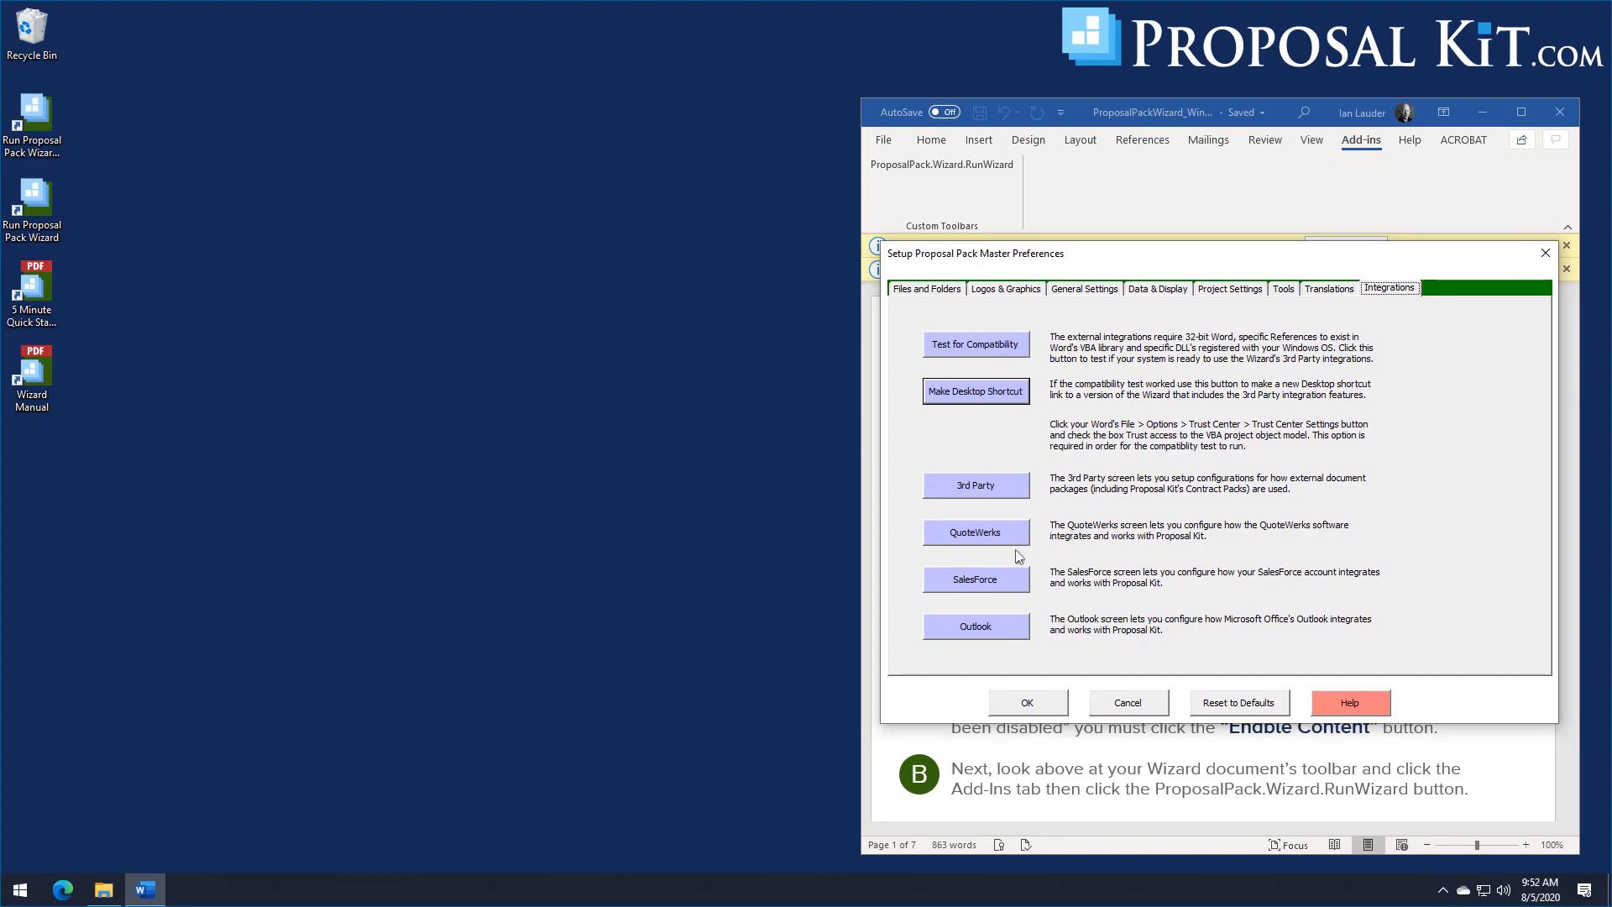
Step: Manually register the SalesForce DLL with Windows from the integration settings, and close the registration window
{"action": "left_click", "coordinate": [971, 584]}
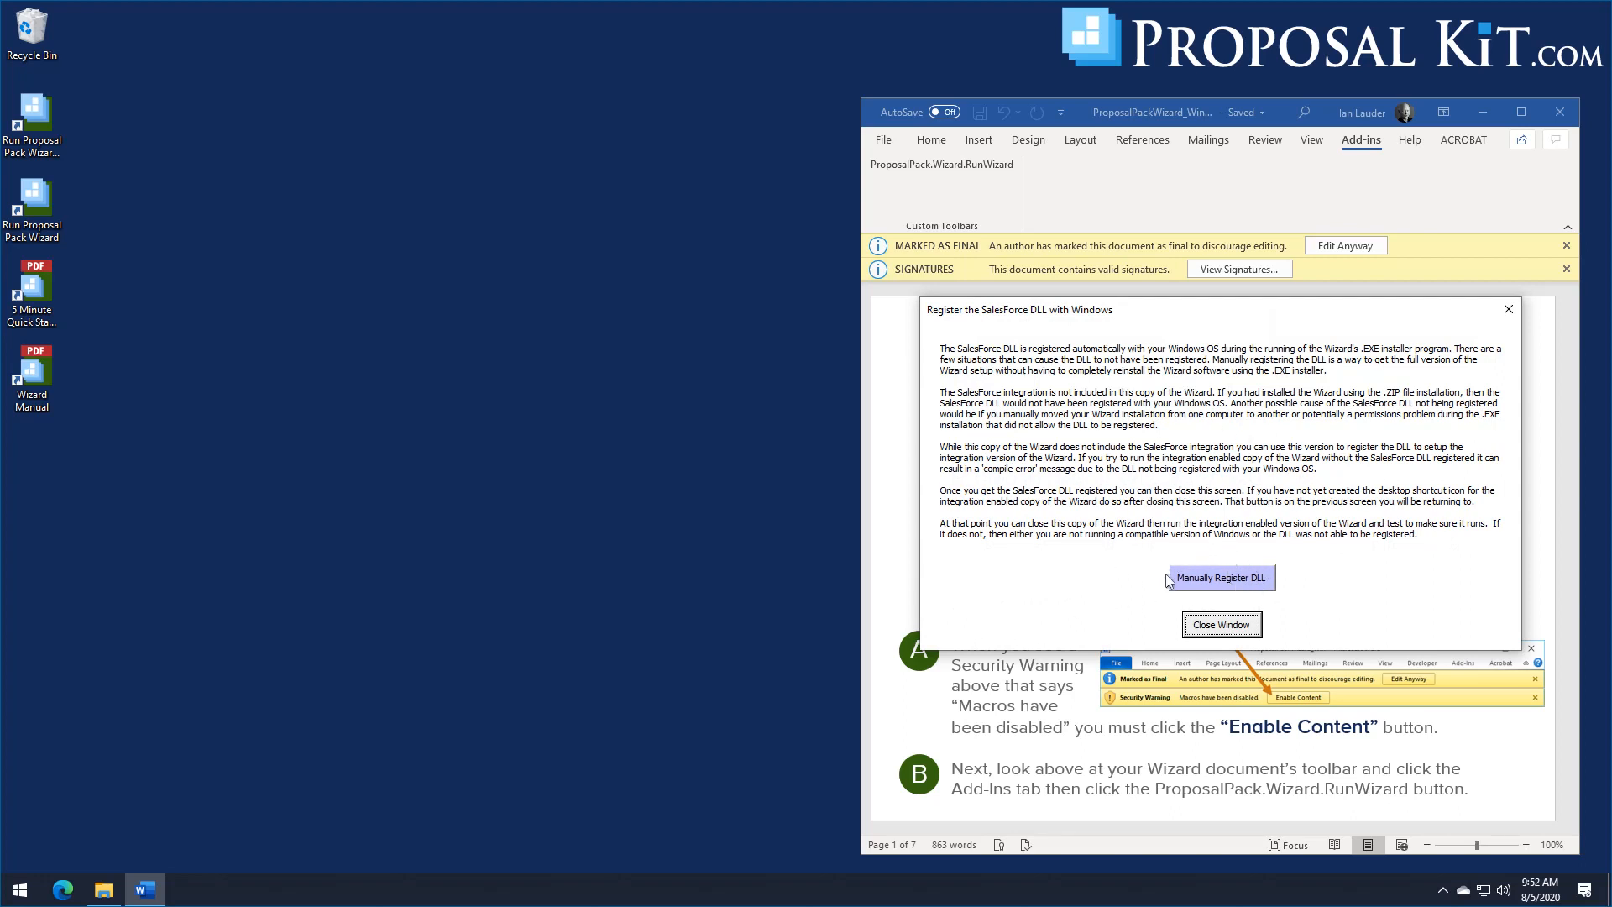
{"action": "left_click", "coordinate": [1233, 588]}
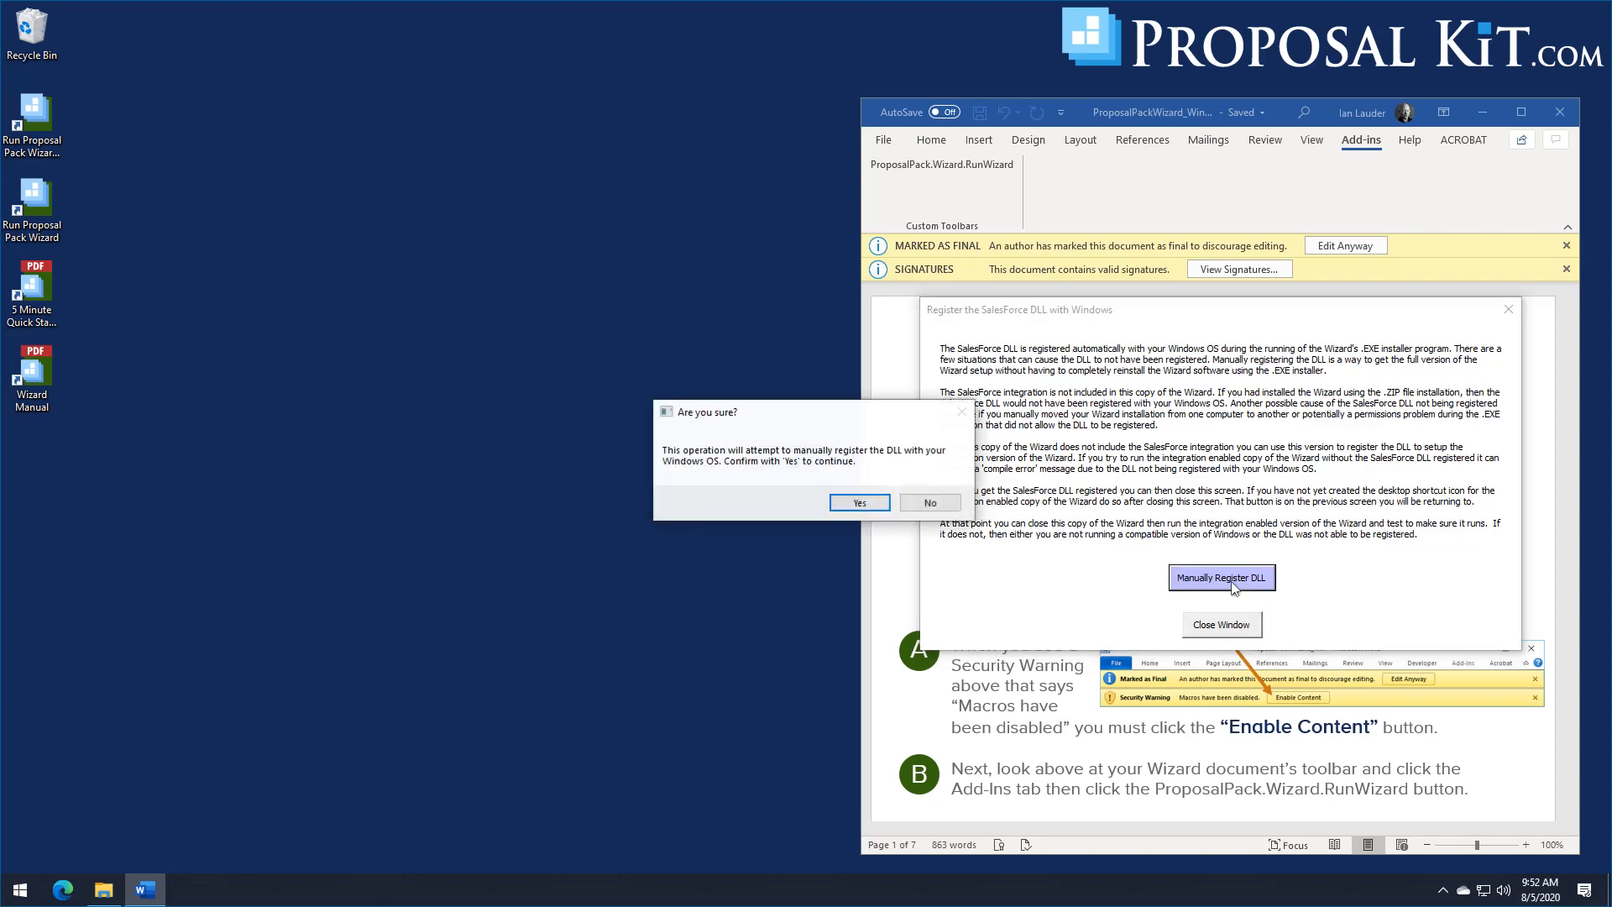
{"action": "left_click", "coordinate": [853, 507]}
{"action": "left_click", "coordinate": [934, 537]}
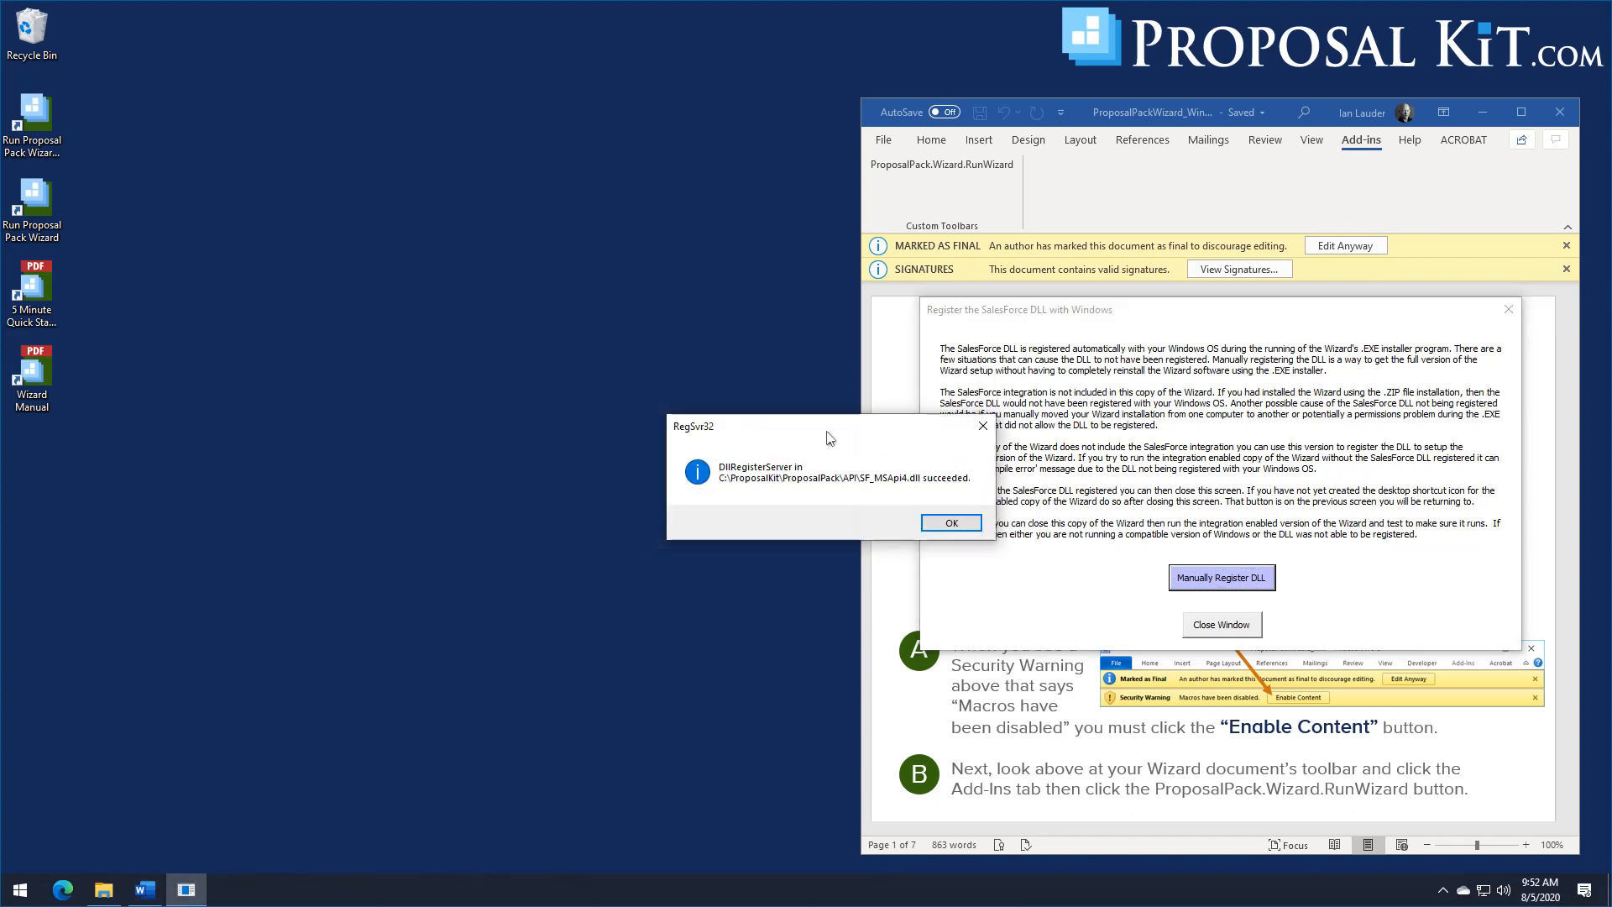
{"action": "left_click_drag", "start_coordinate": [830, 436], "coordinate": [638, 423]}
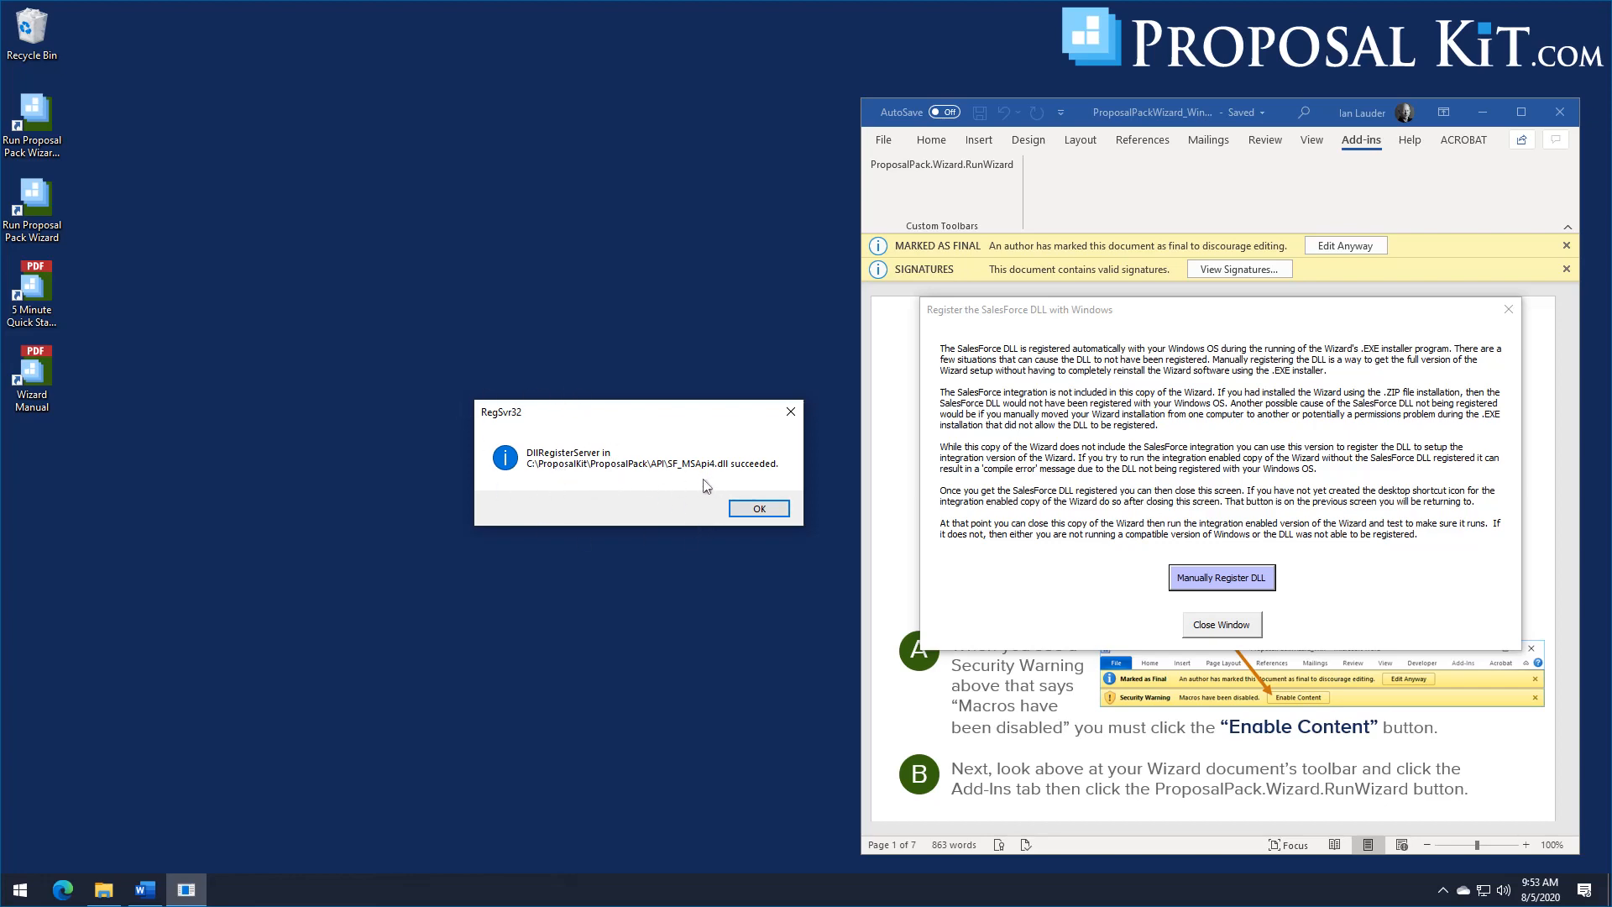
{"action": "left_click", "coordinate": [764, 510]}
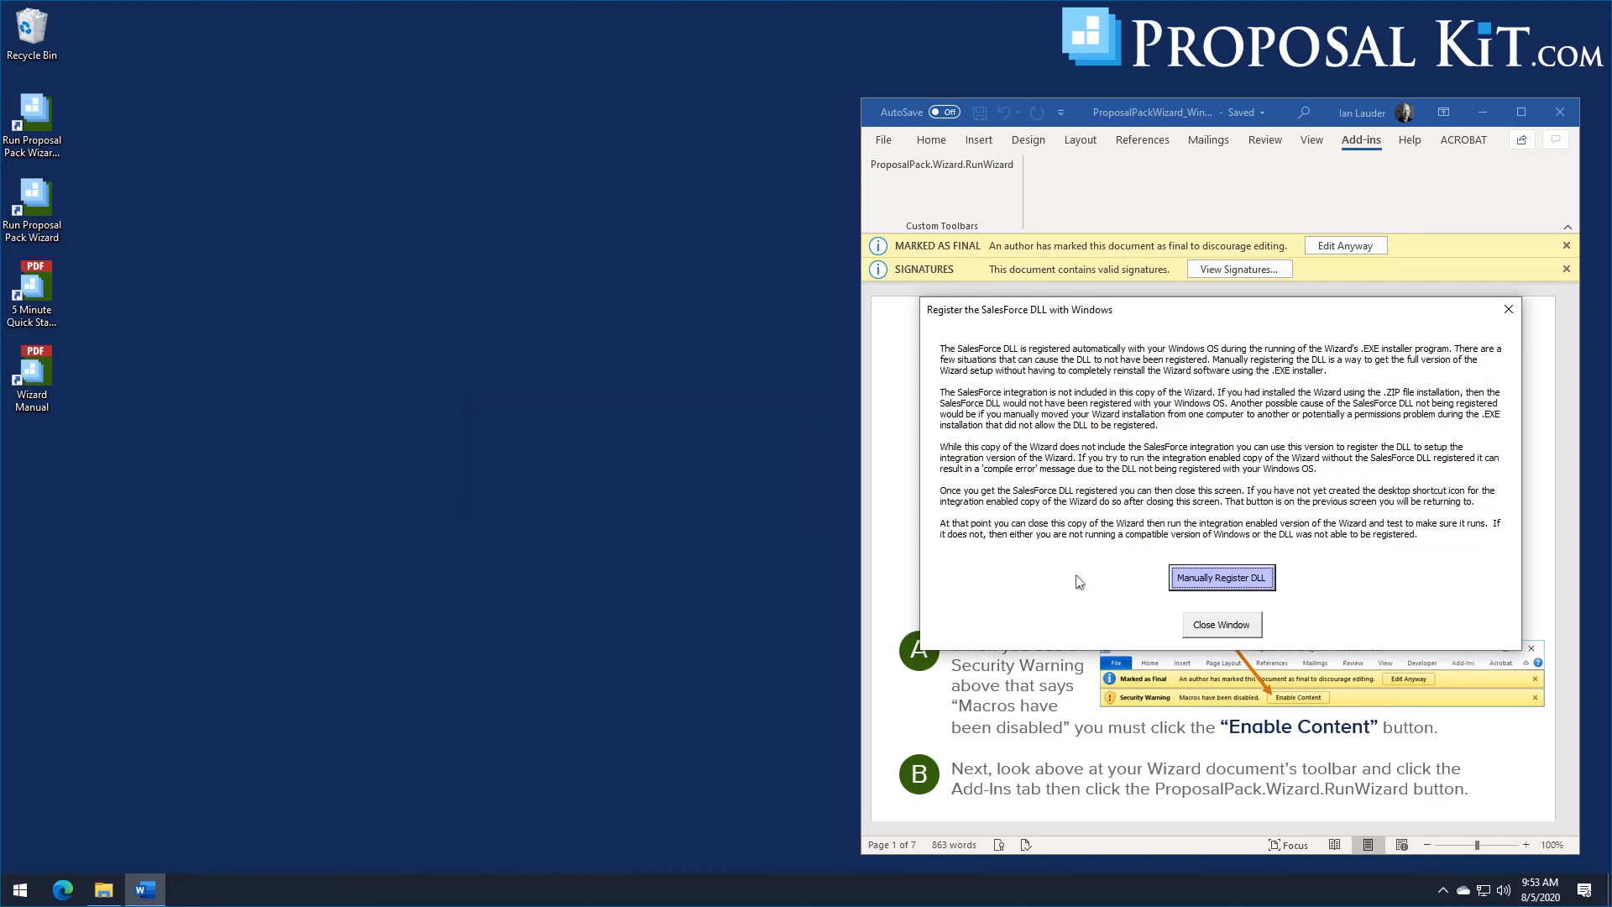
{"action": "left_click", "coordinate": [1221, 626]}
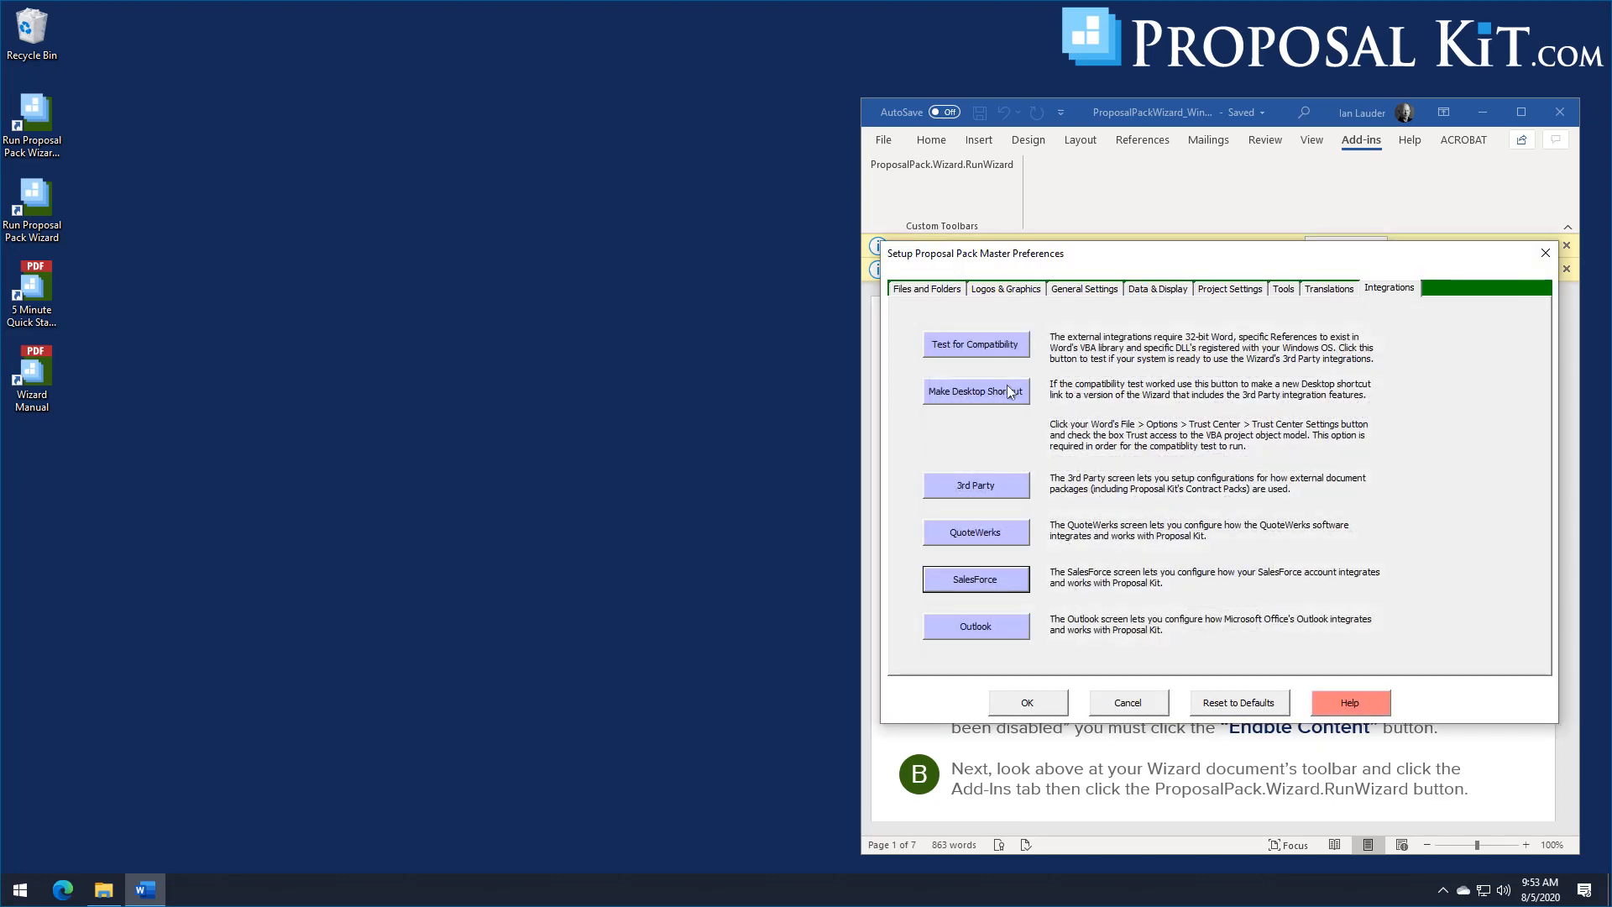
Step: Run the Wizard's integration compatibility test, and go through all of its messages
{"action": "left_click", "coordinate": [976, 346]}
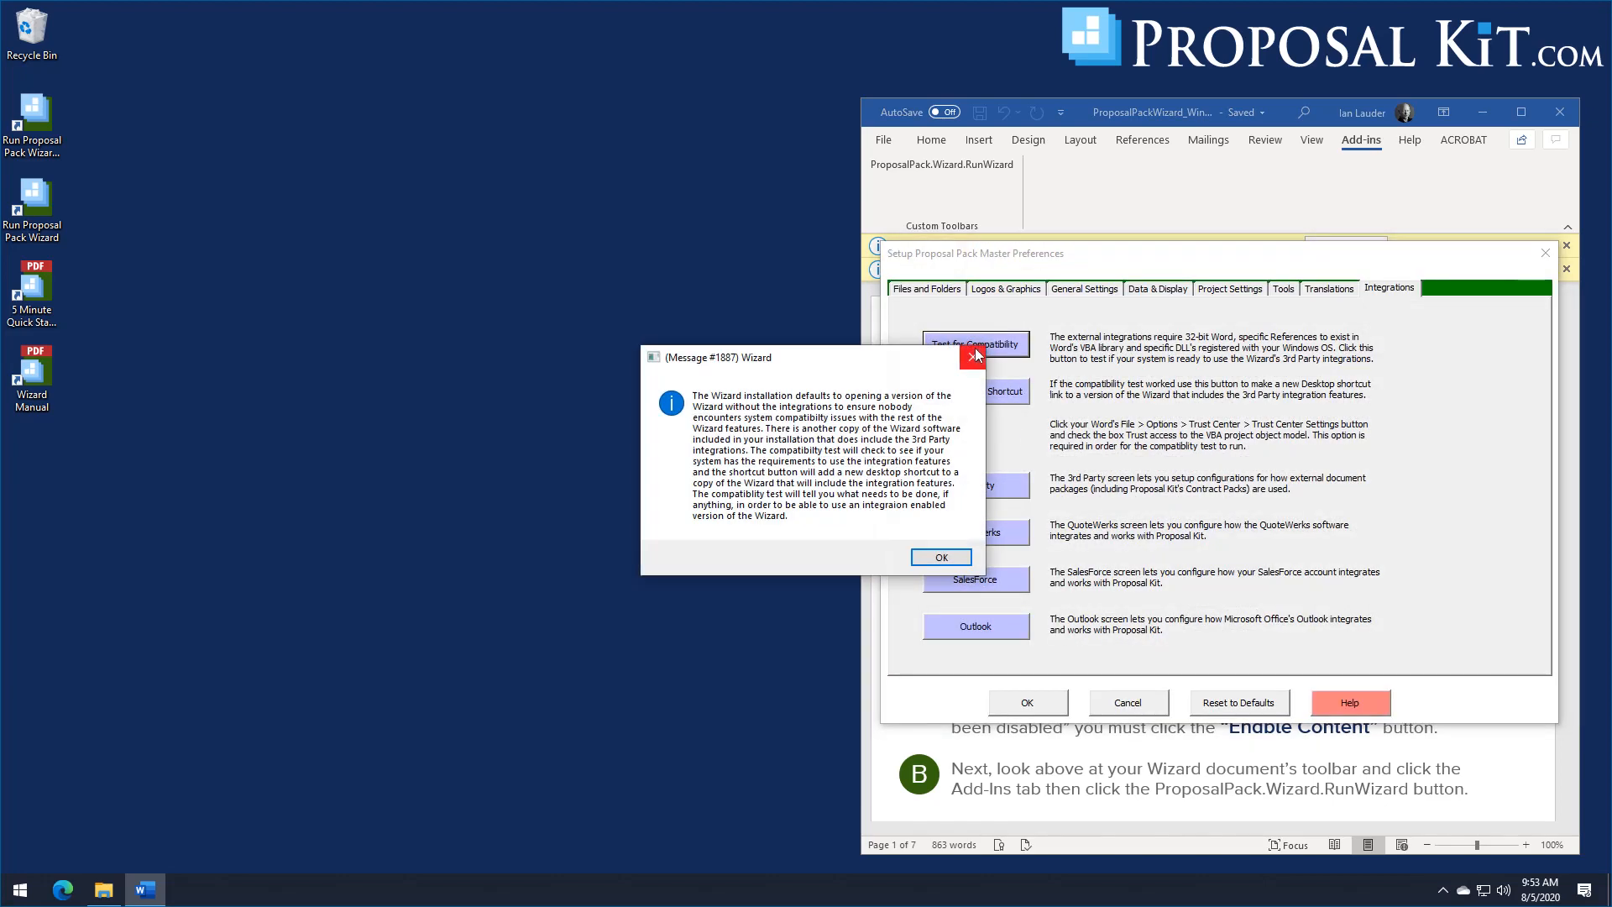
{"action": "left_click", "coordinate": [919, 557]}
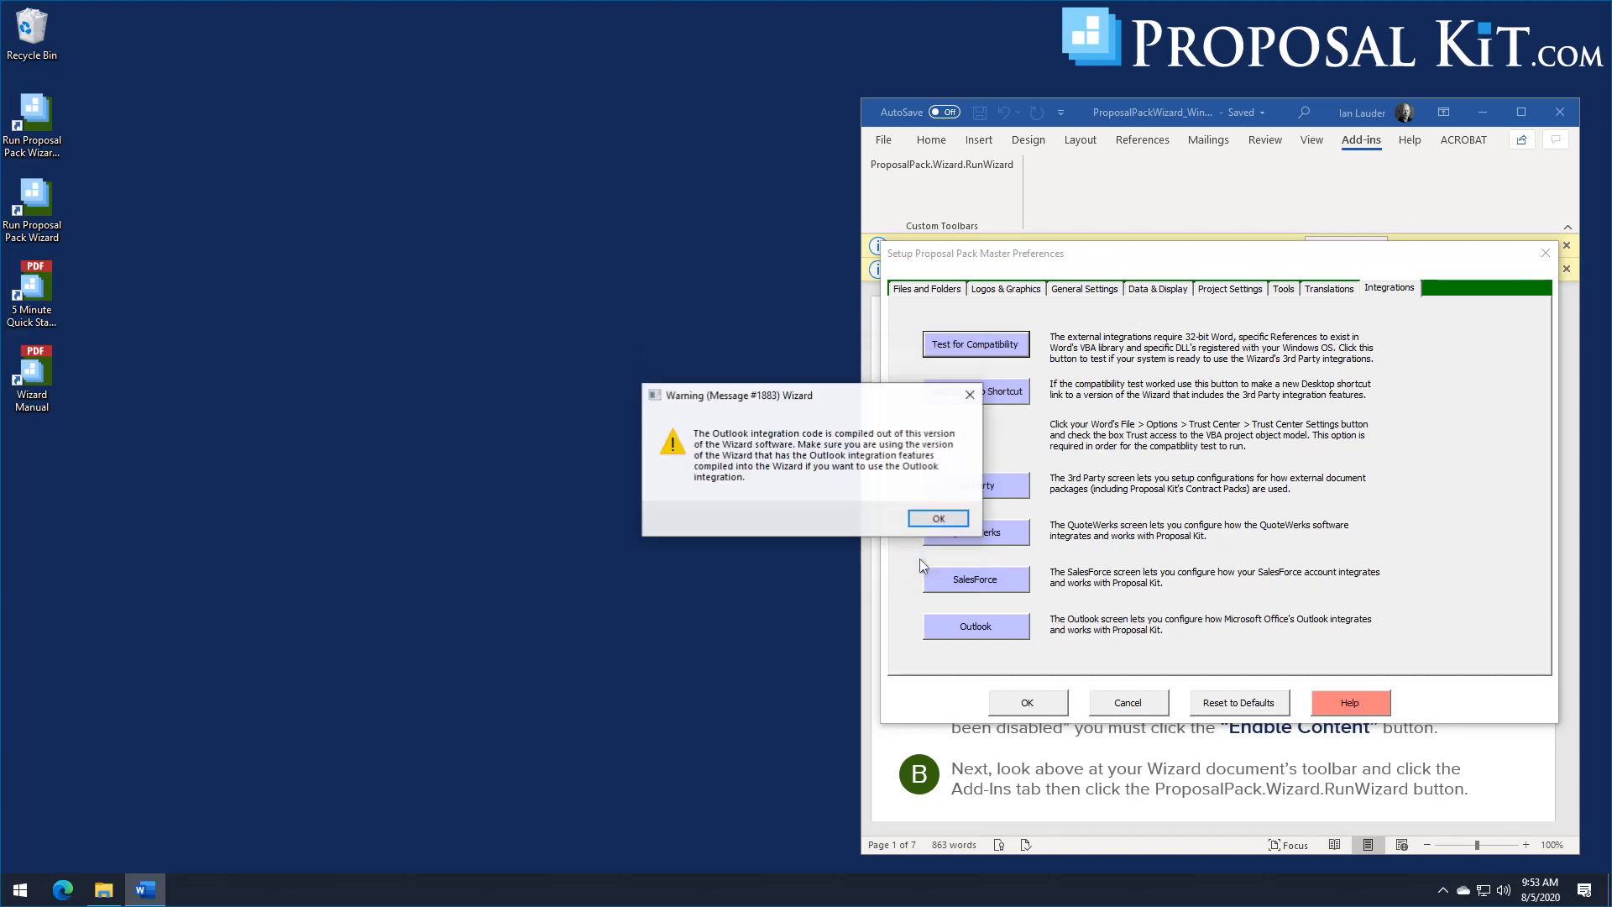
{"action": "left_click", "coordinate": [938, 519]}
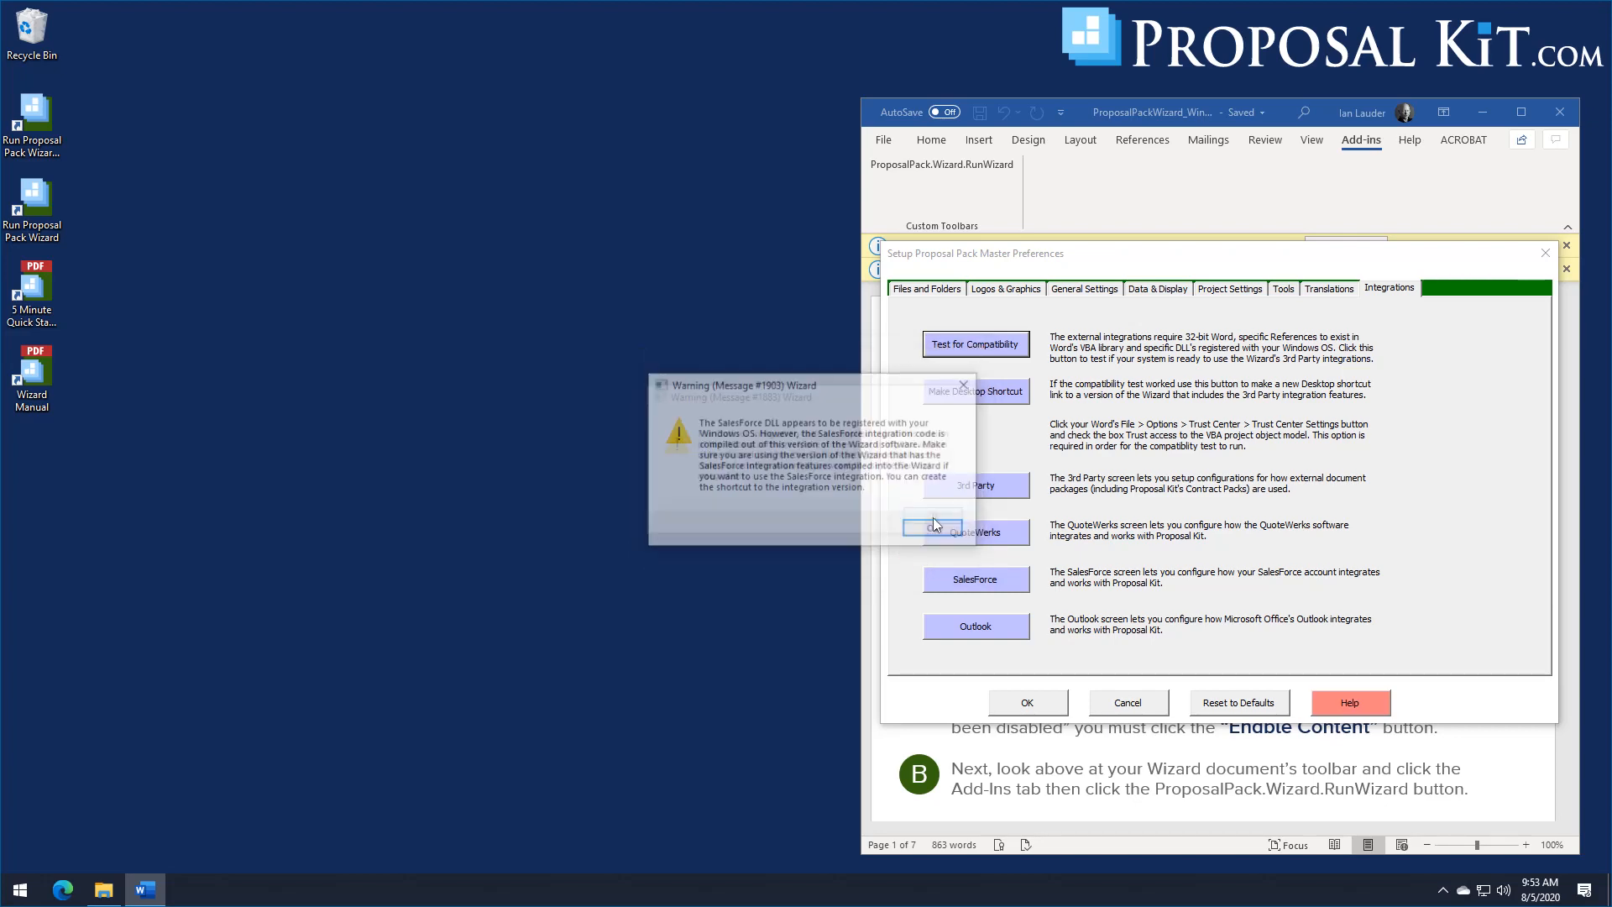
{"action": "left_click", "coordinate": [934, 529]}
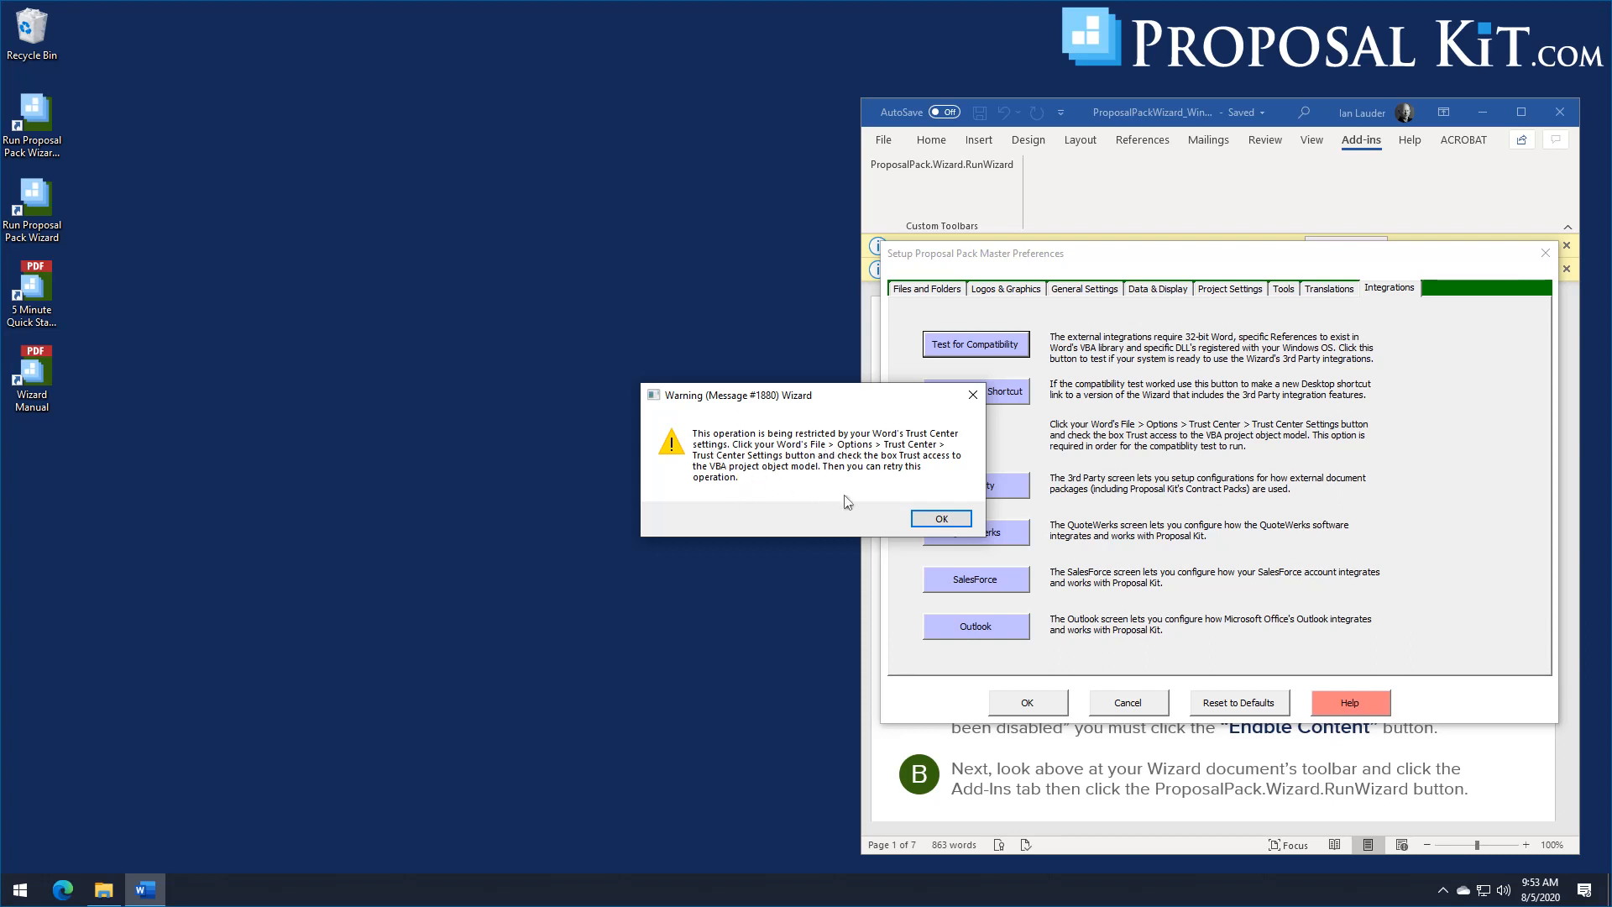
{"action": "left_click", "coordinate": [934, 518]}
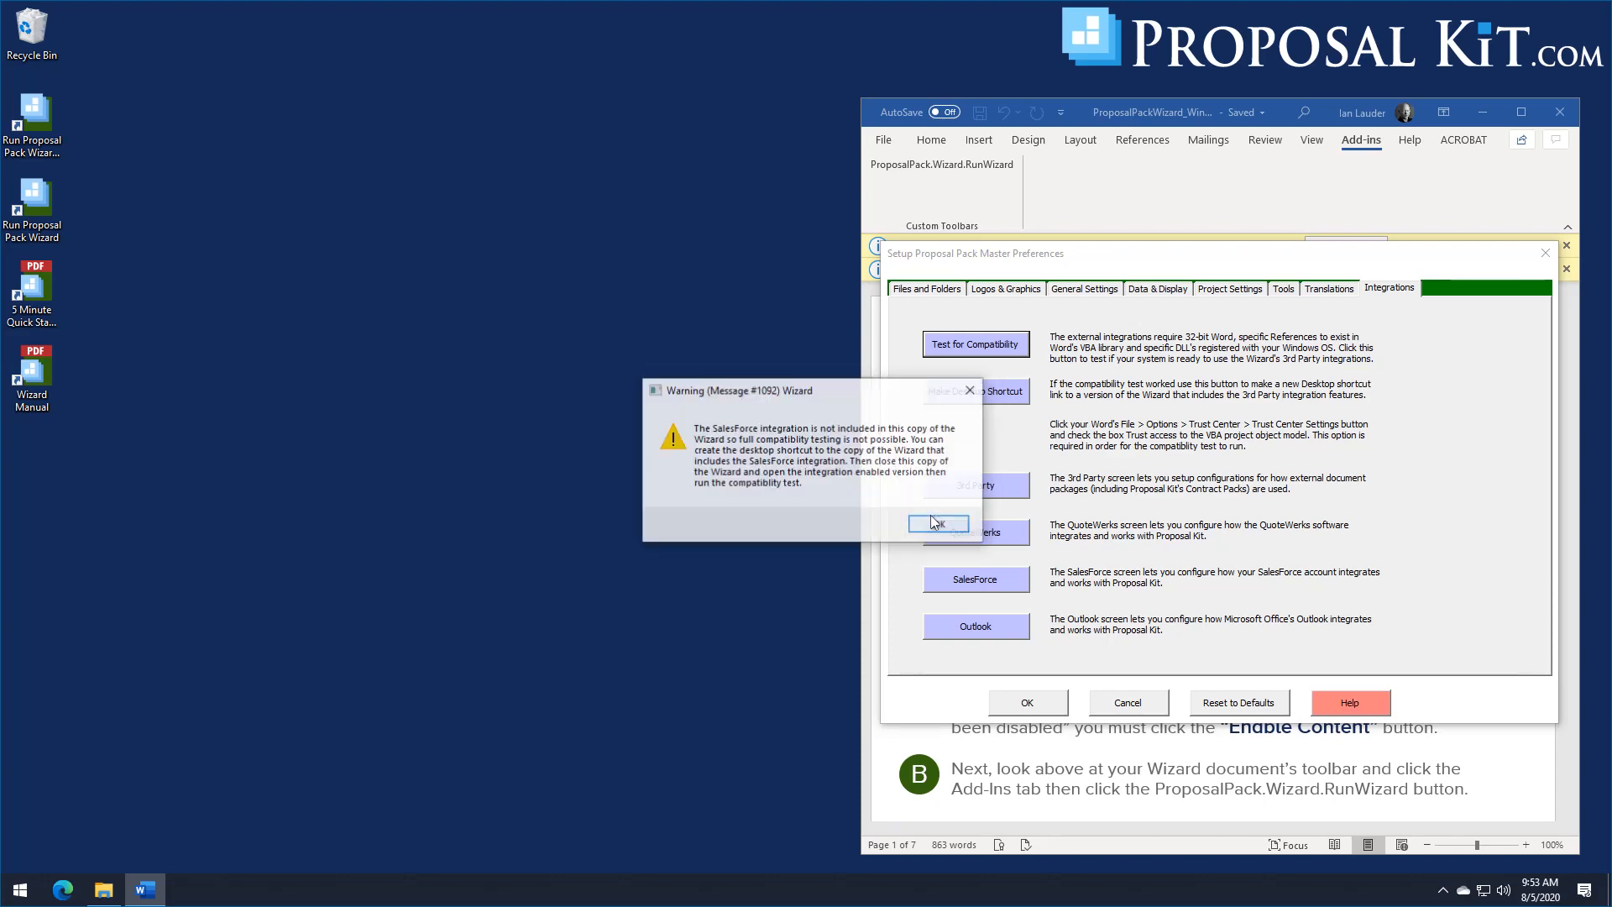
{"action": "left_click", "coordinate": [935, 522]}
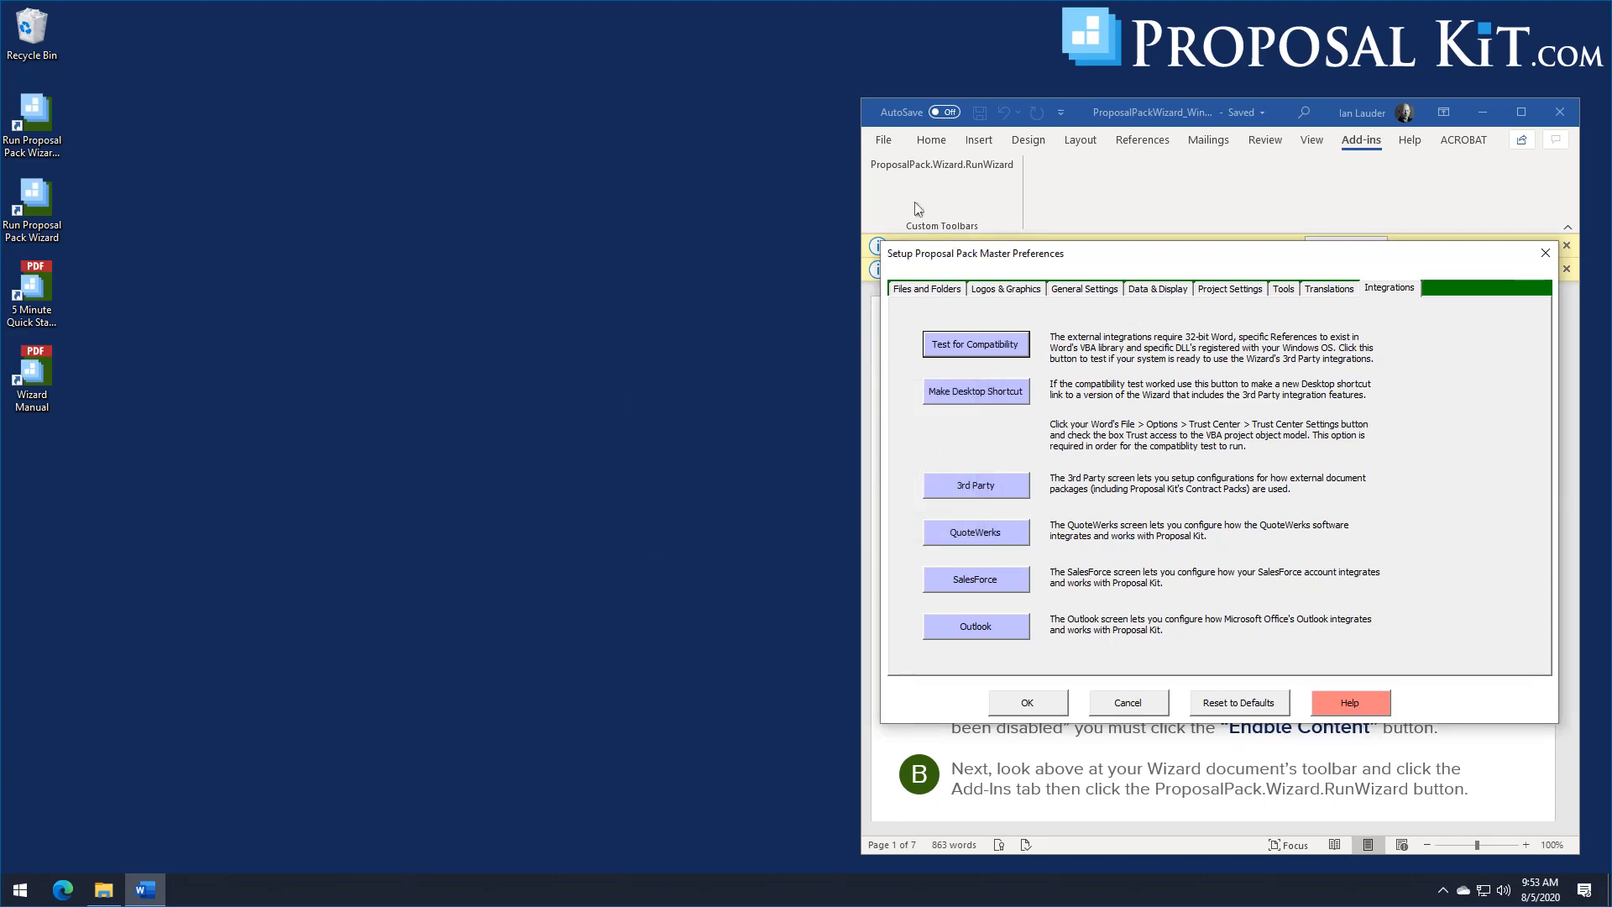
Step: Enable "Trust access to the VBA project object model" in Word's Trust Center macro settings
{"action": "left_click", "coordinate": [882, 141]}
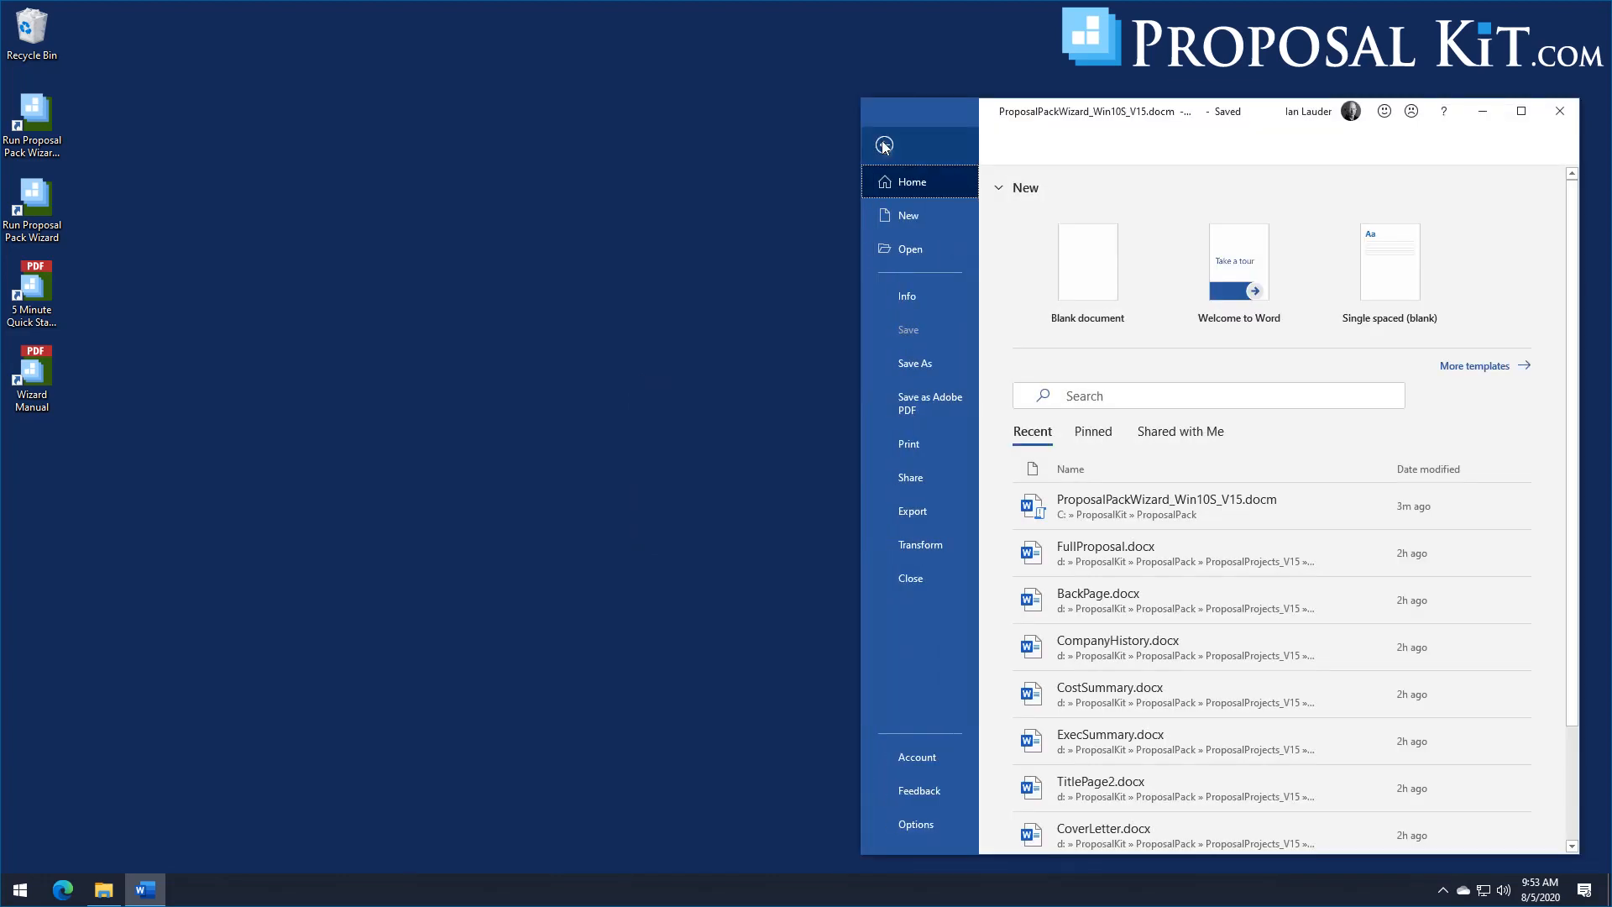
{"action": "left_click", "coordinate": [919, 826]}
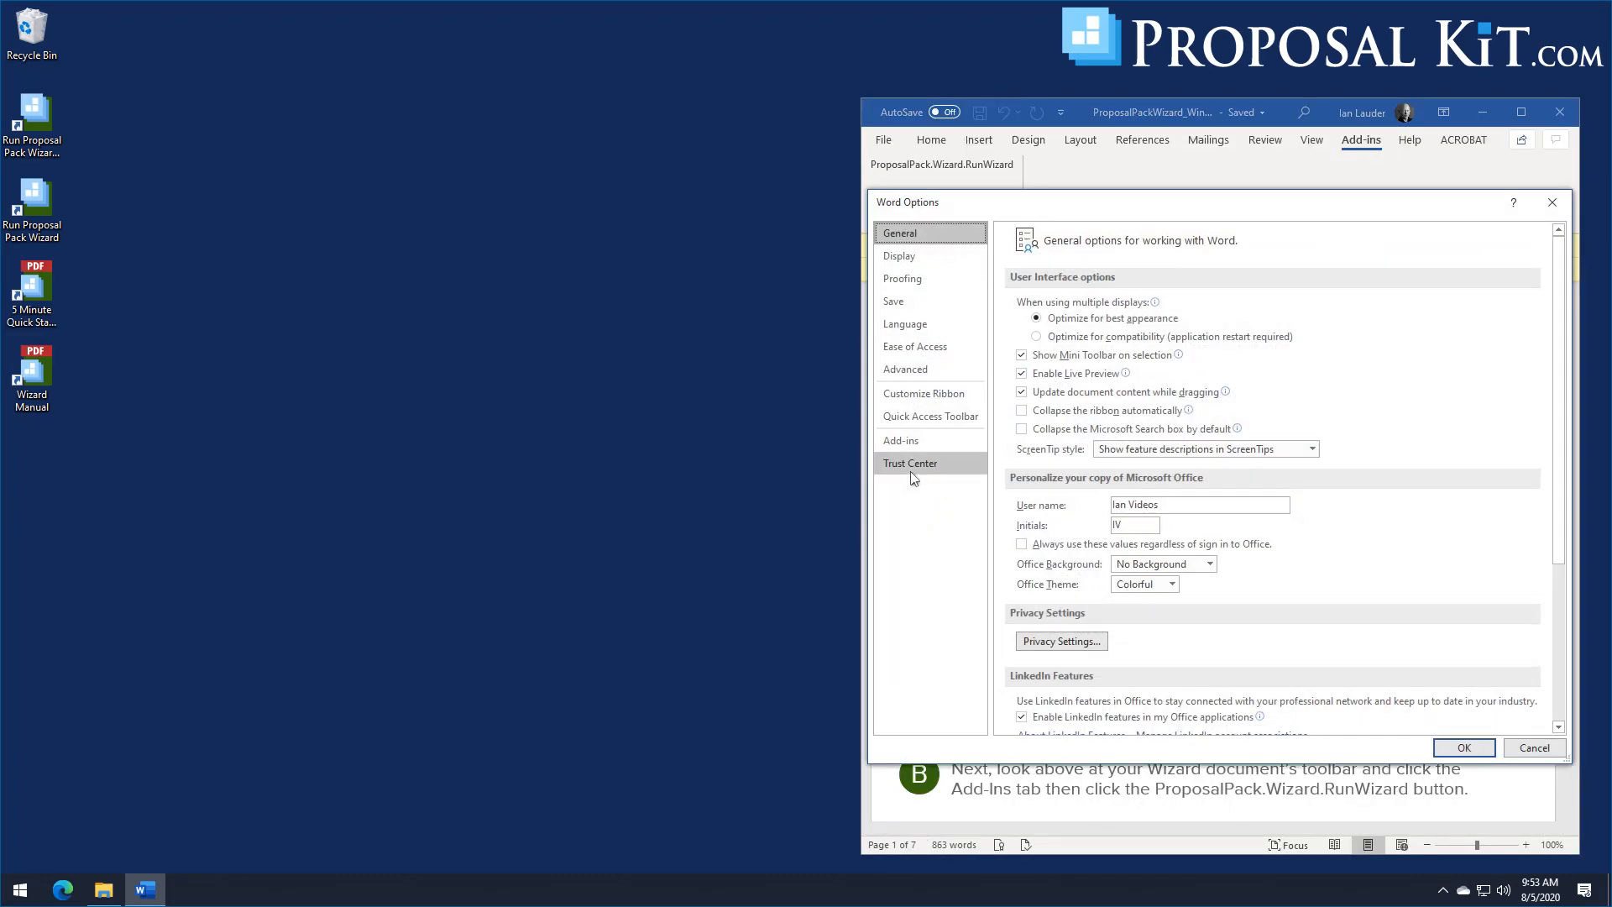
{"action": "left_click", "coordinate": [913, 467]}
{"action": "left_click", "coordinate": [1464, 394]}
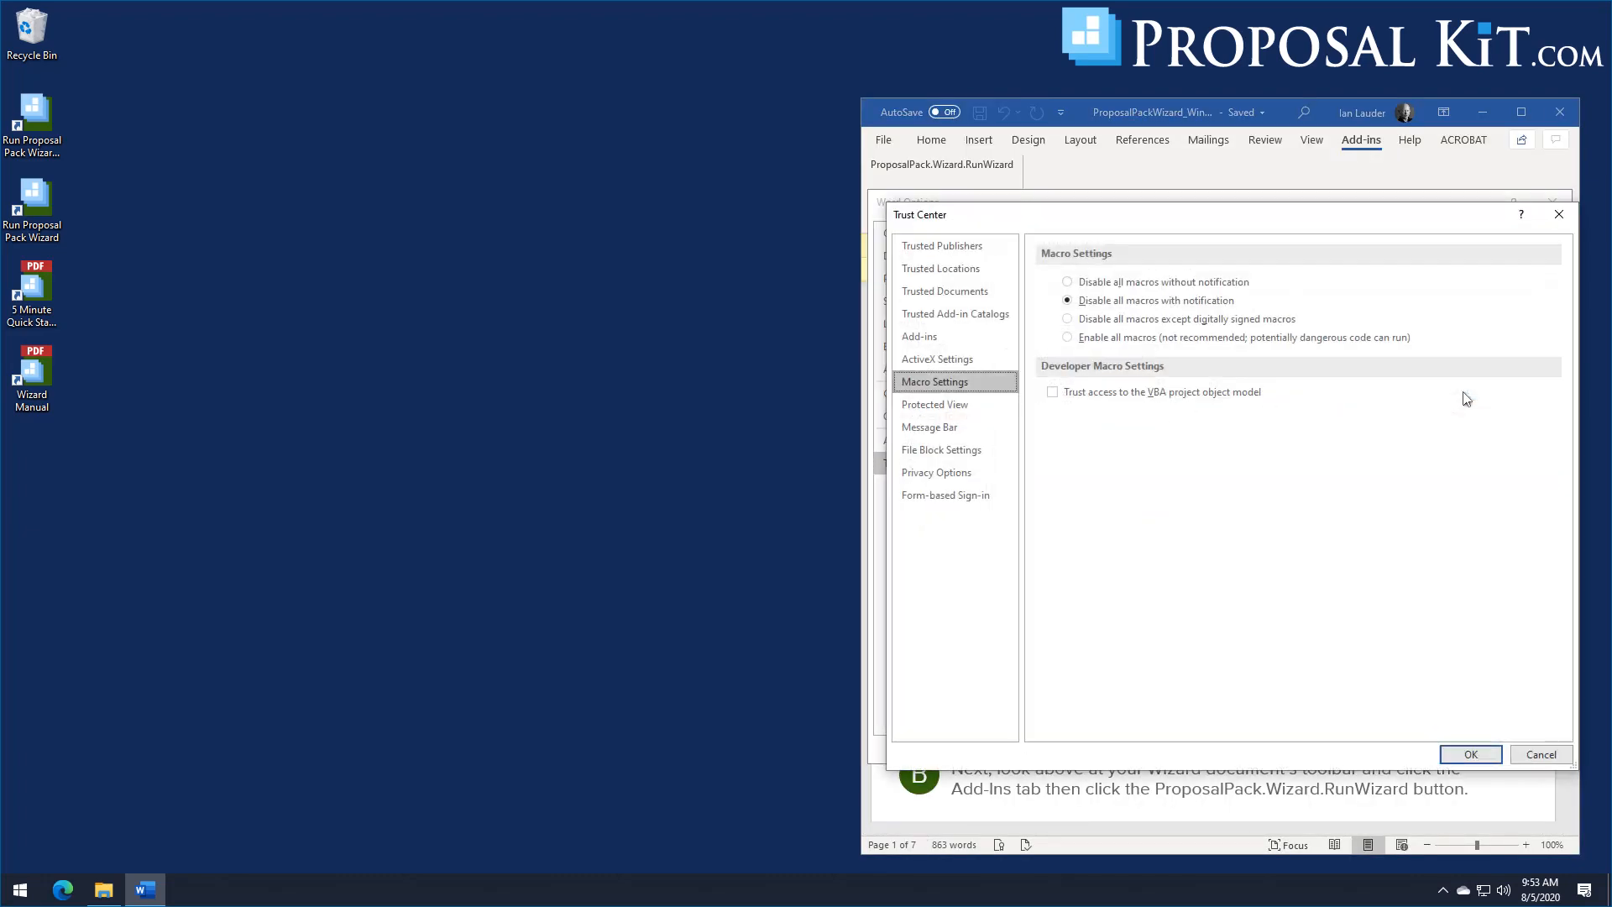
{"action": "left_click", "coordinate": [1054, 394]}
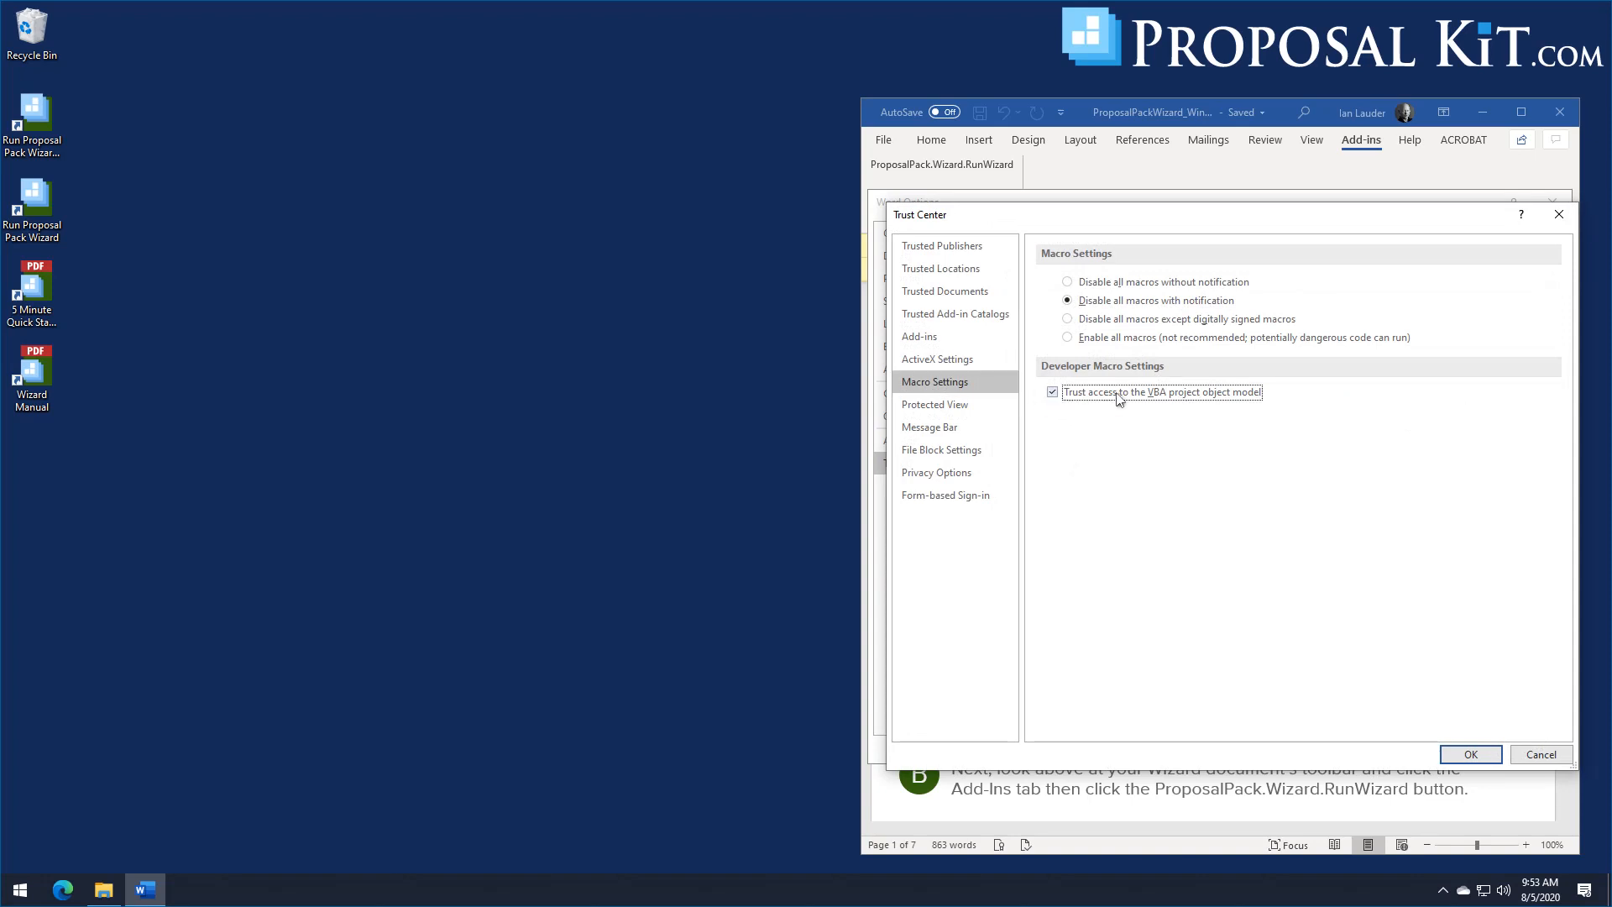
{"action": "left_click", "coordinate": [1457, 756]}
{"action": "left_click", "coordinate": [1470, 747]}
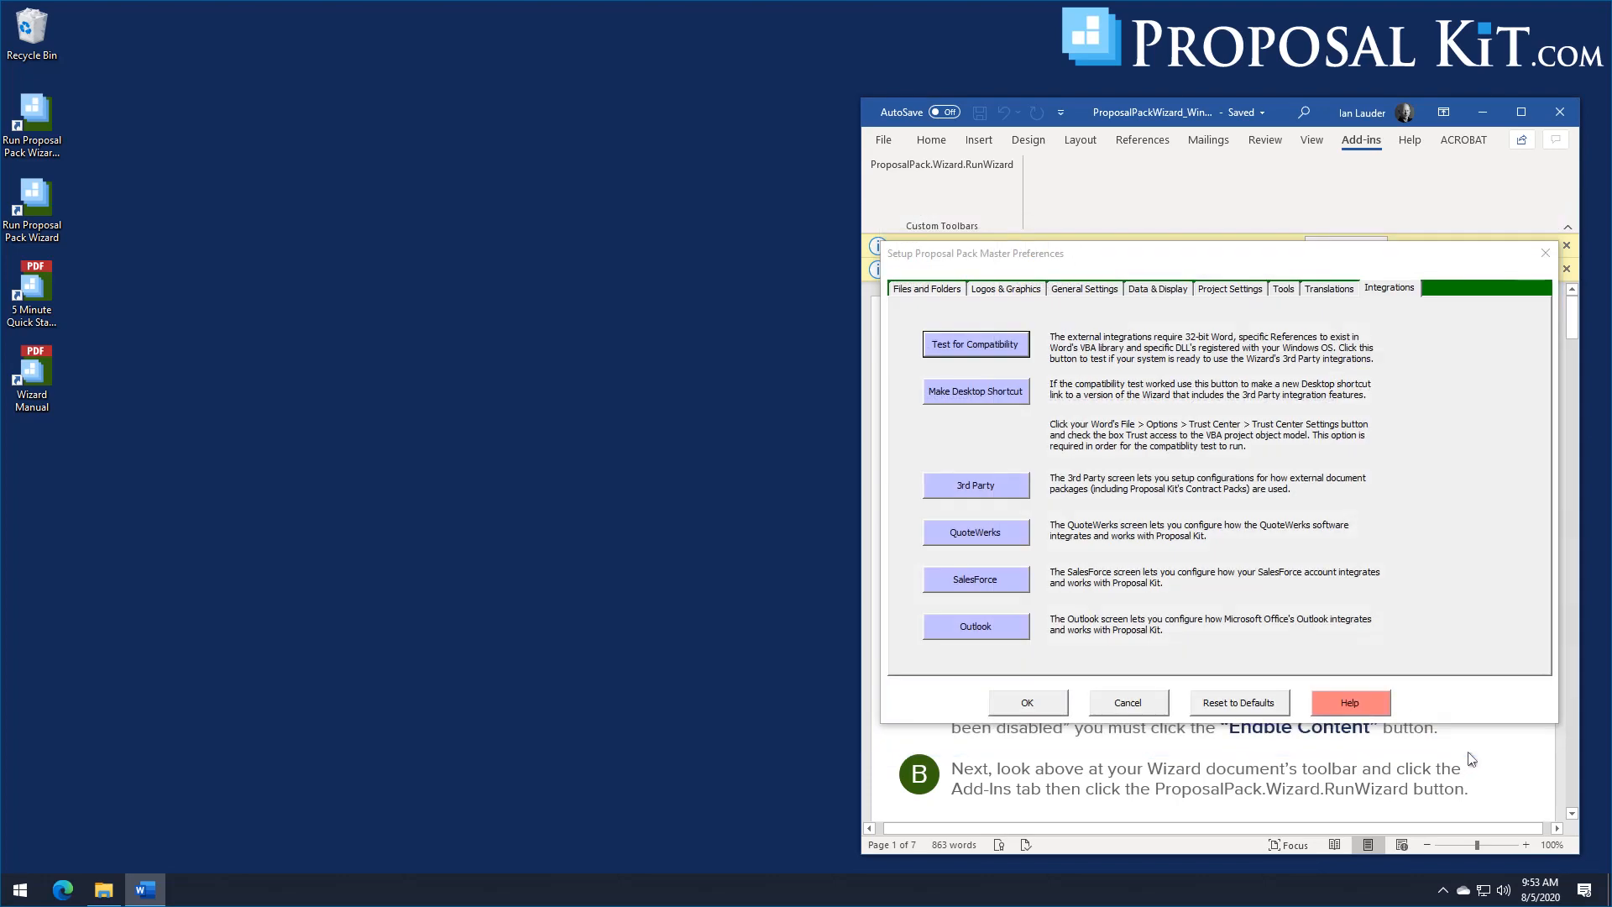
Step: Repeat the integration compatibility test with VBA project access trusted, and dismiss its messages
{"action": "left_click", "coordinate": [971, 351]}
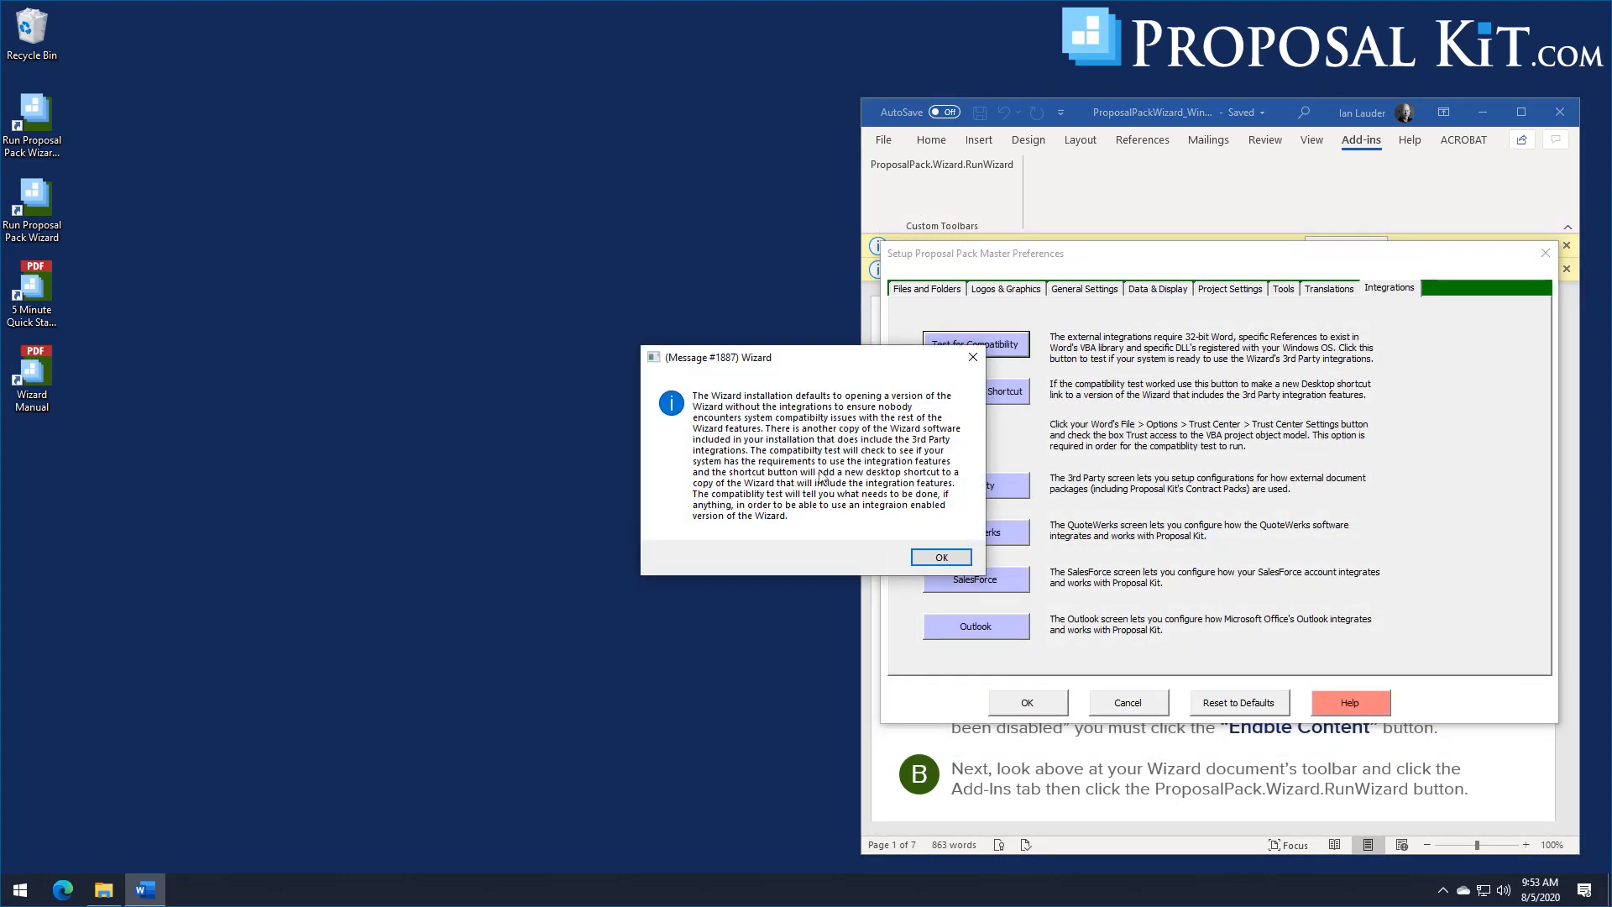
{"action": "left_click", "coordinate": [941, 559]}
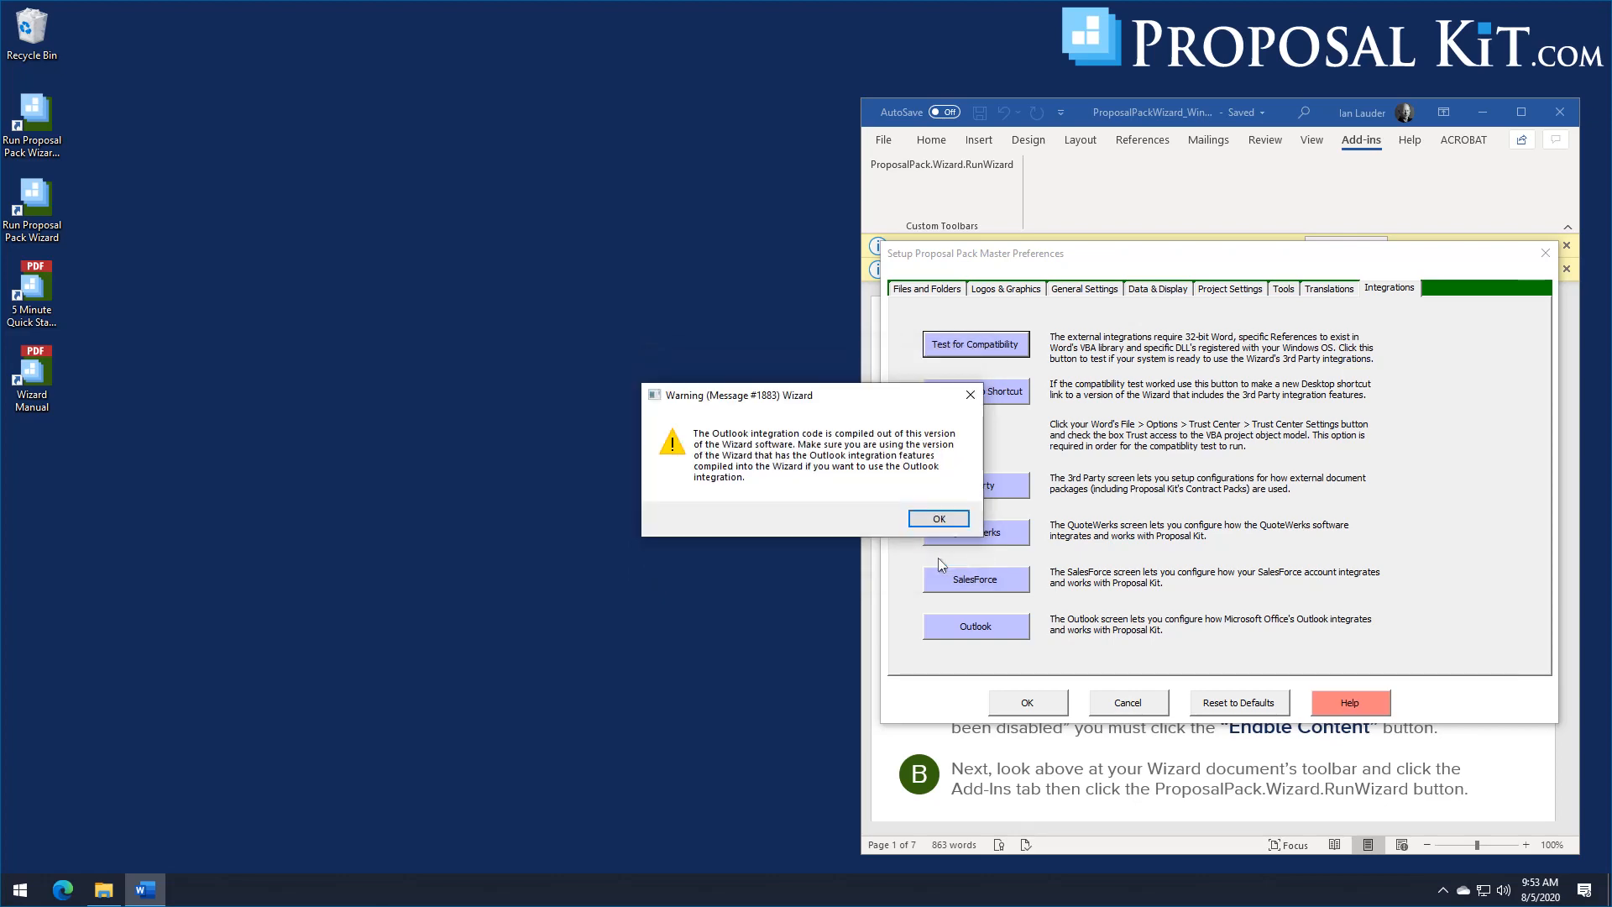
{"action": "left_click", "coordinate": [928, 524]}
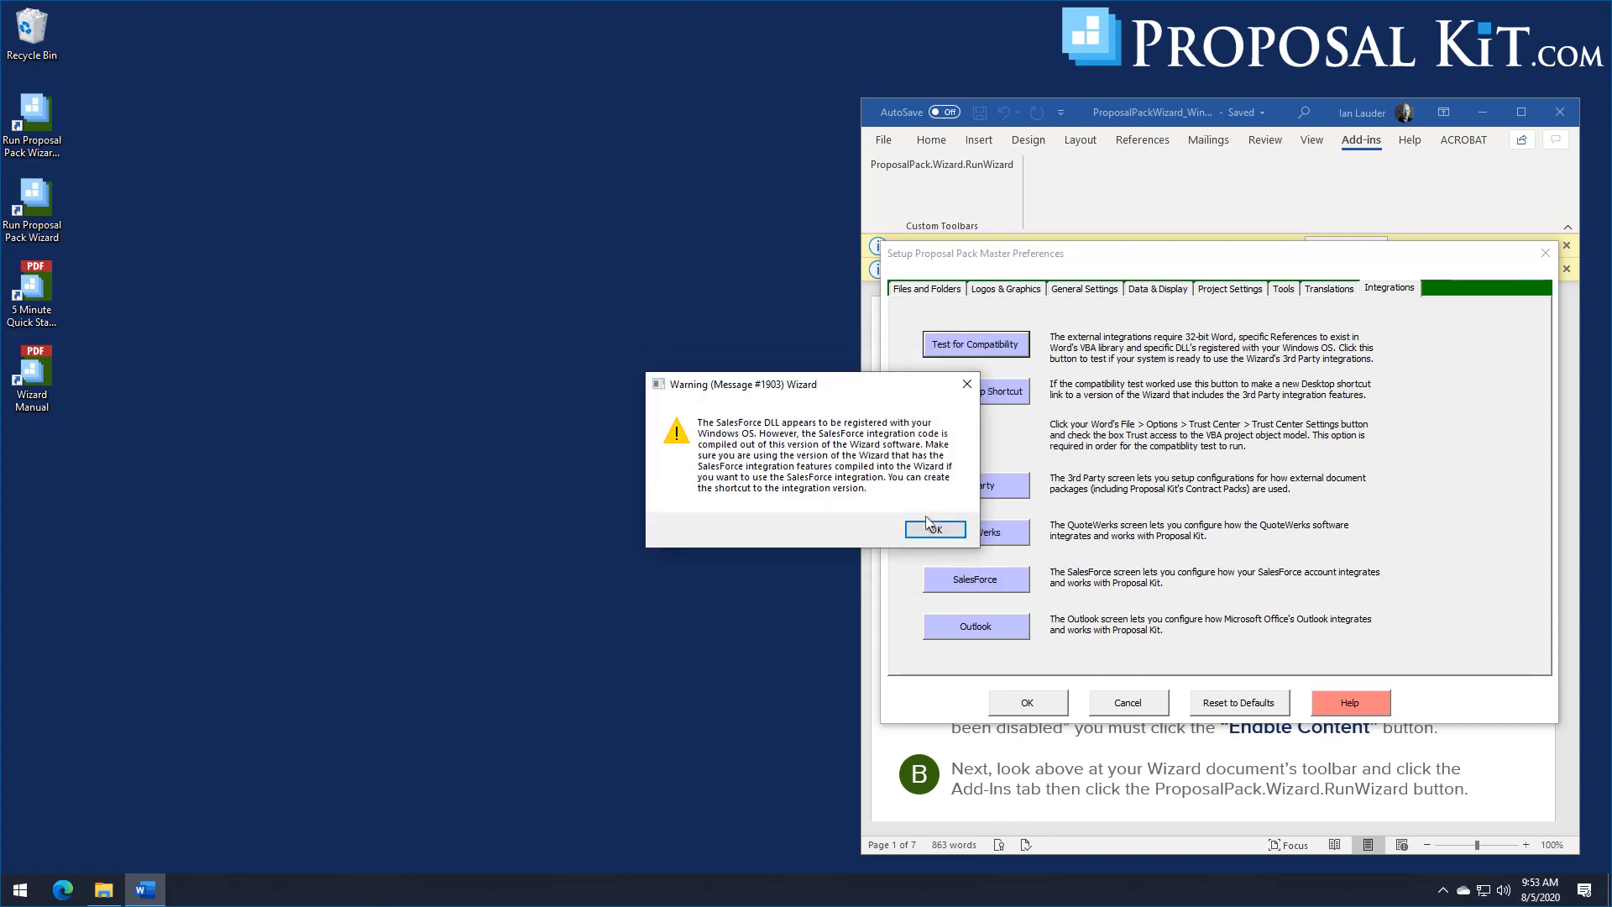
{"action": "left_click", "coordinate": [928, 527]}
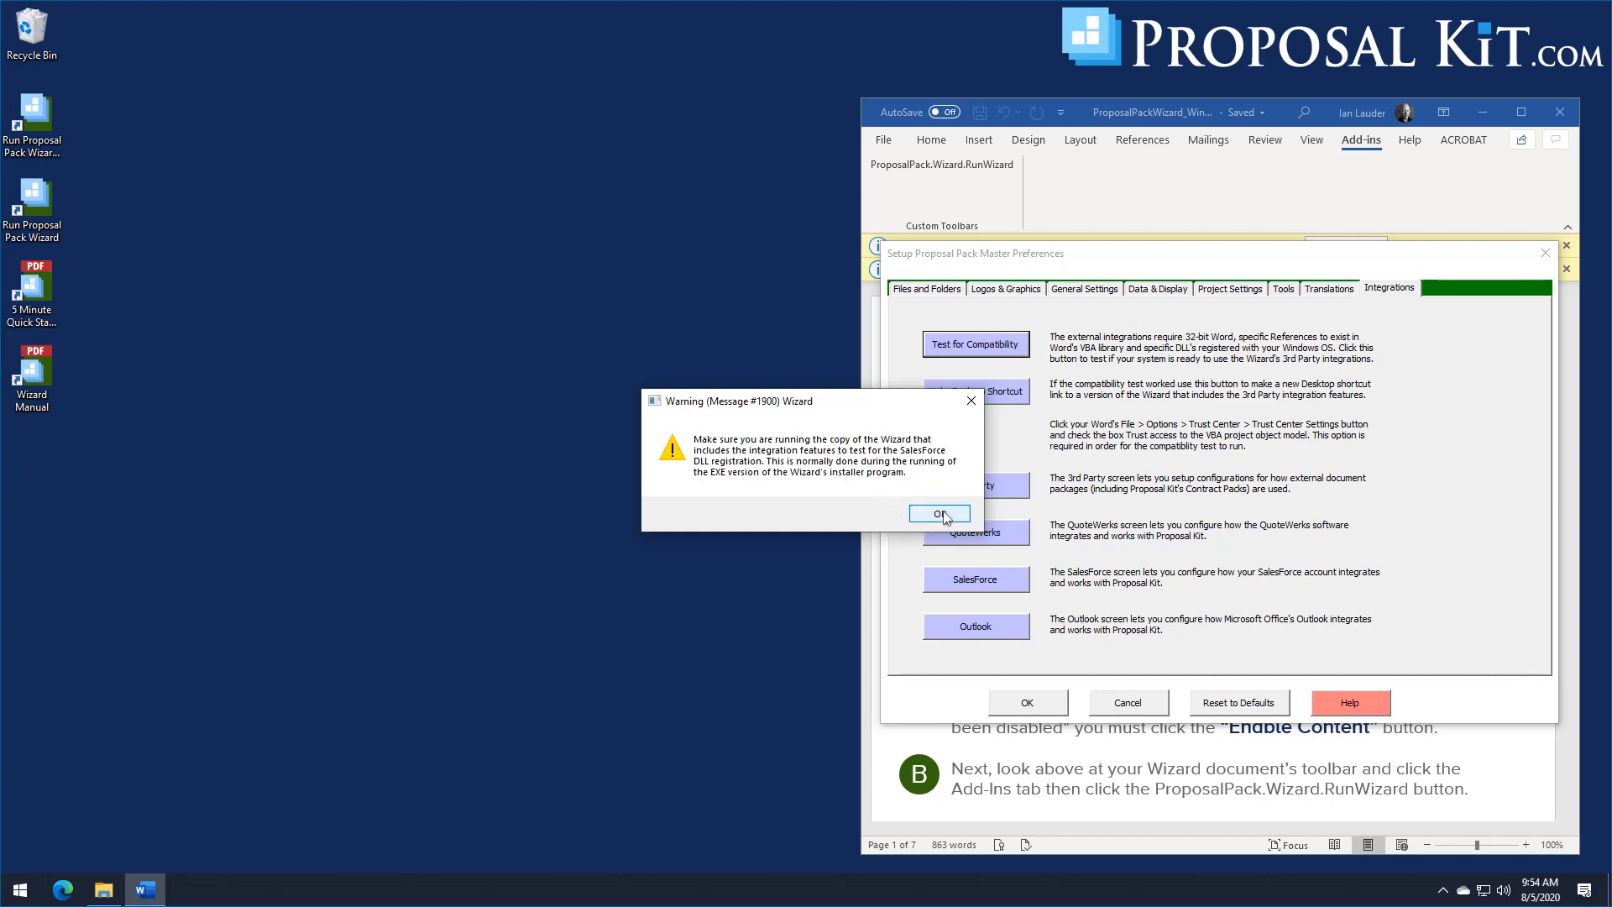
{"action": "left_click", "coordinate": [942, 514]}
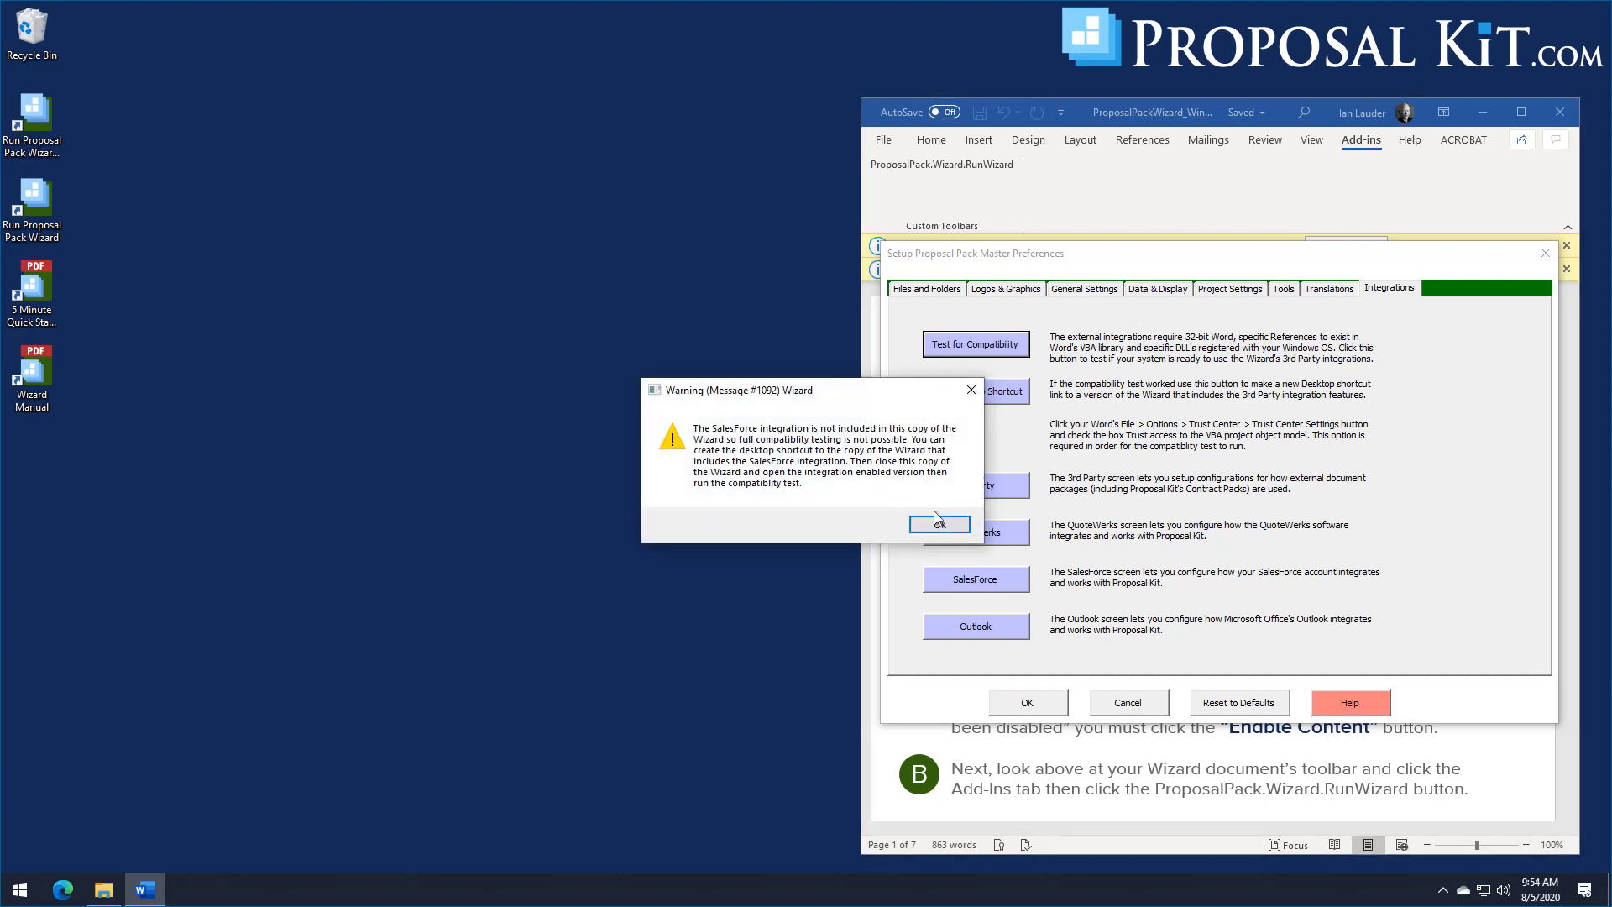
{"action": "left_click", "coordinate": [938, 525]}
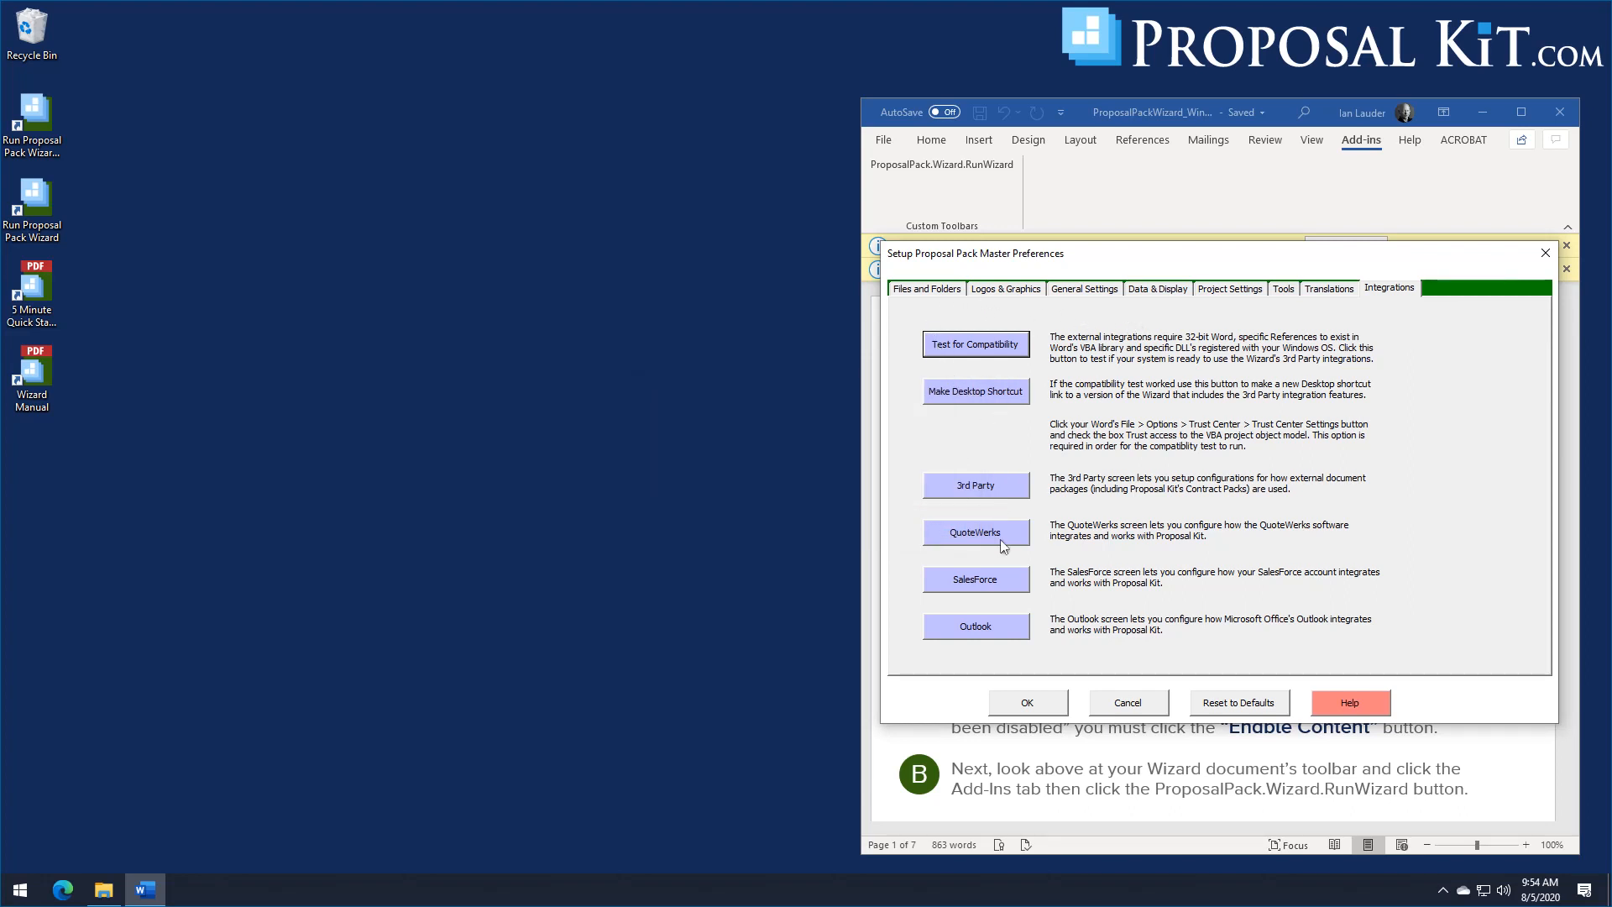
Step: Accept the Wizard's master preferences, and quit the Wizard completely
{"action": "left_click", "coordinate": [1039, 708]}
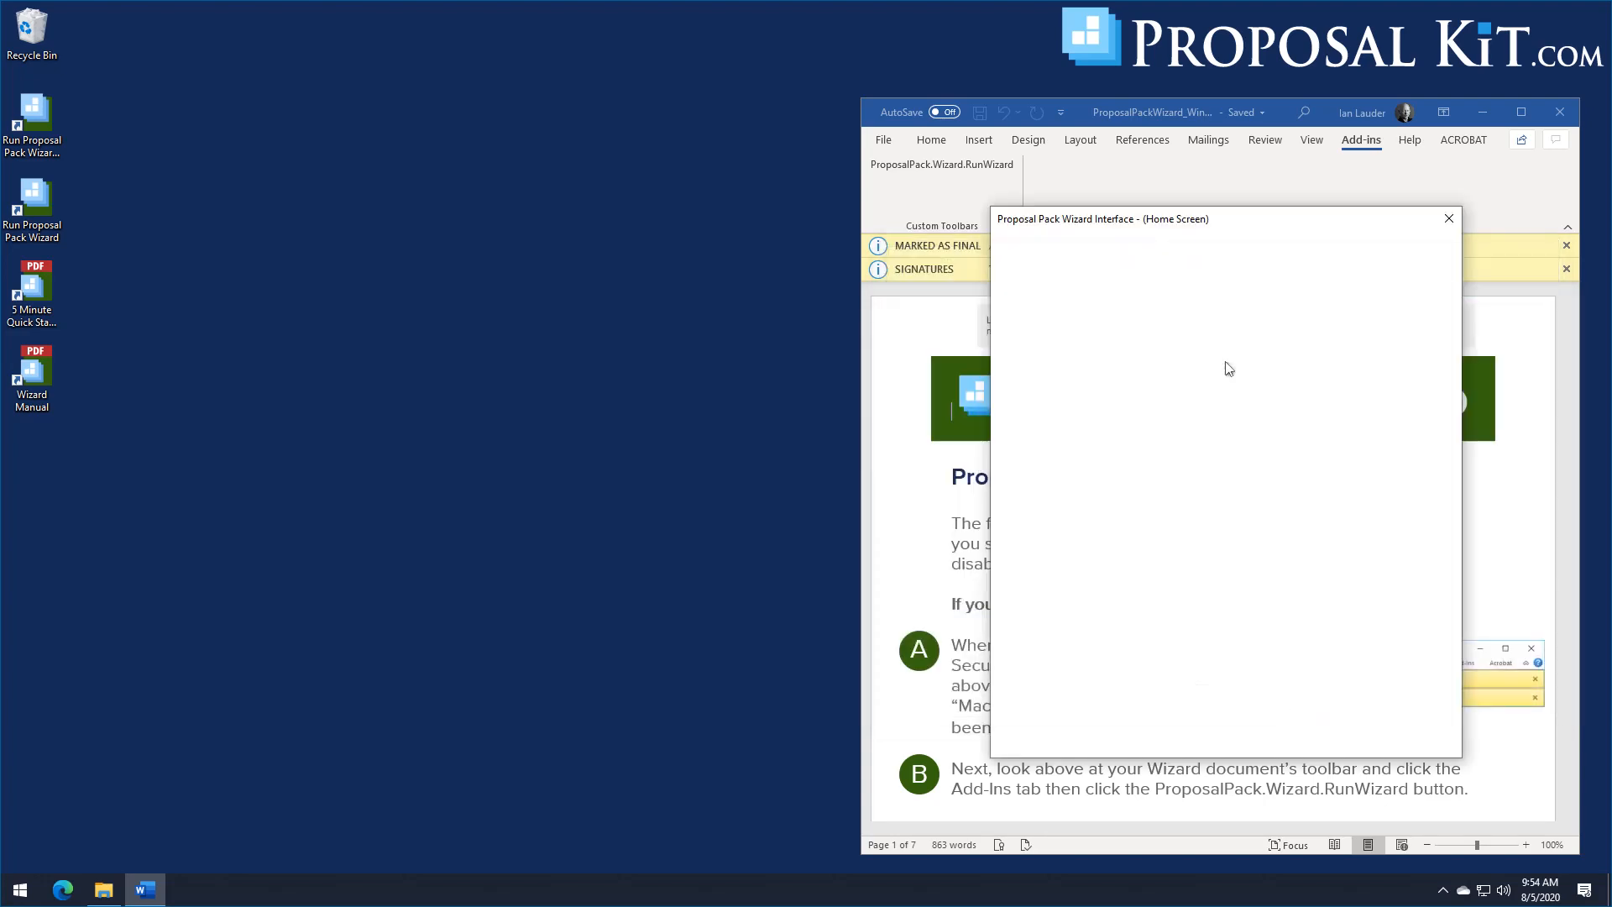
{"action": "left_click", "coordinate": [1090, 487]}
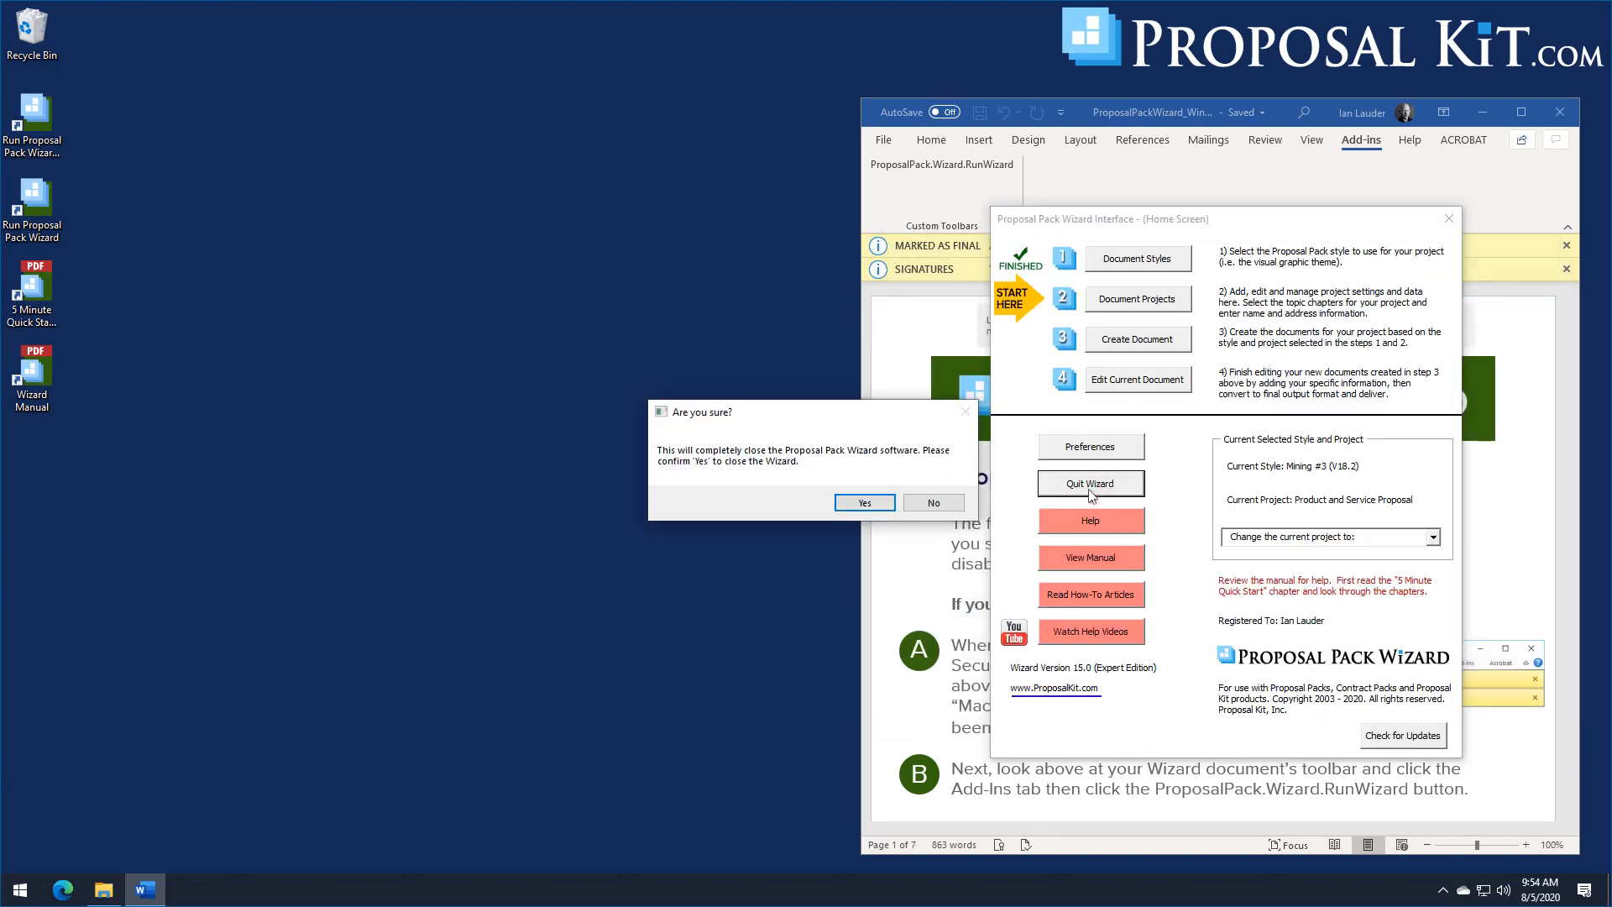
{"action": "left_click", "coordinate": [873, 504]}
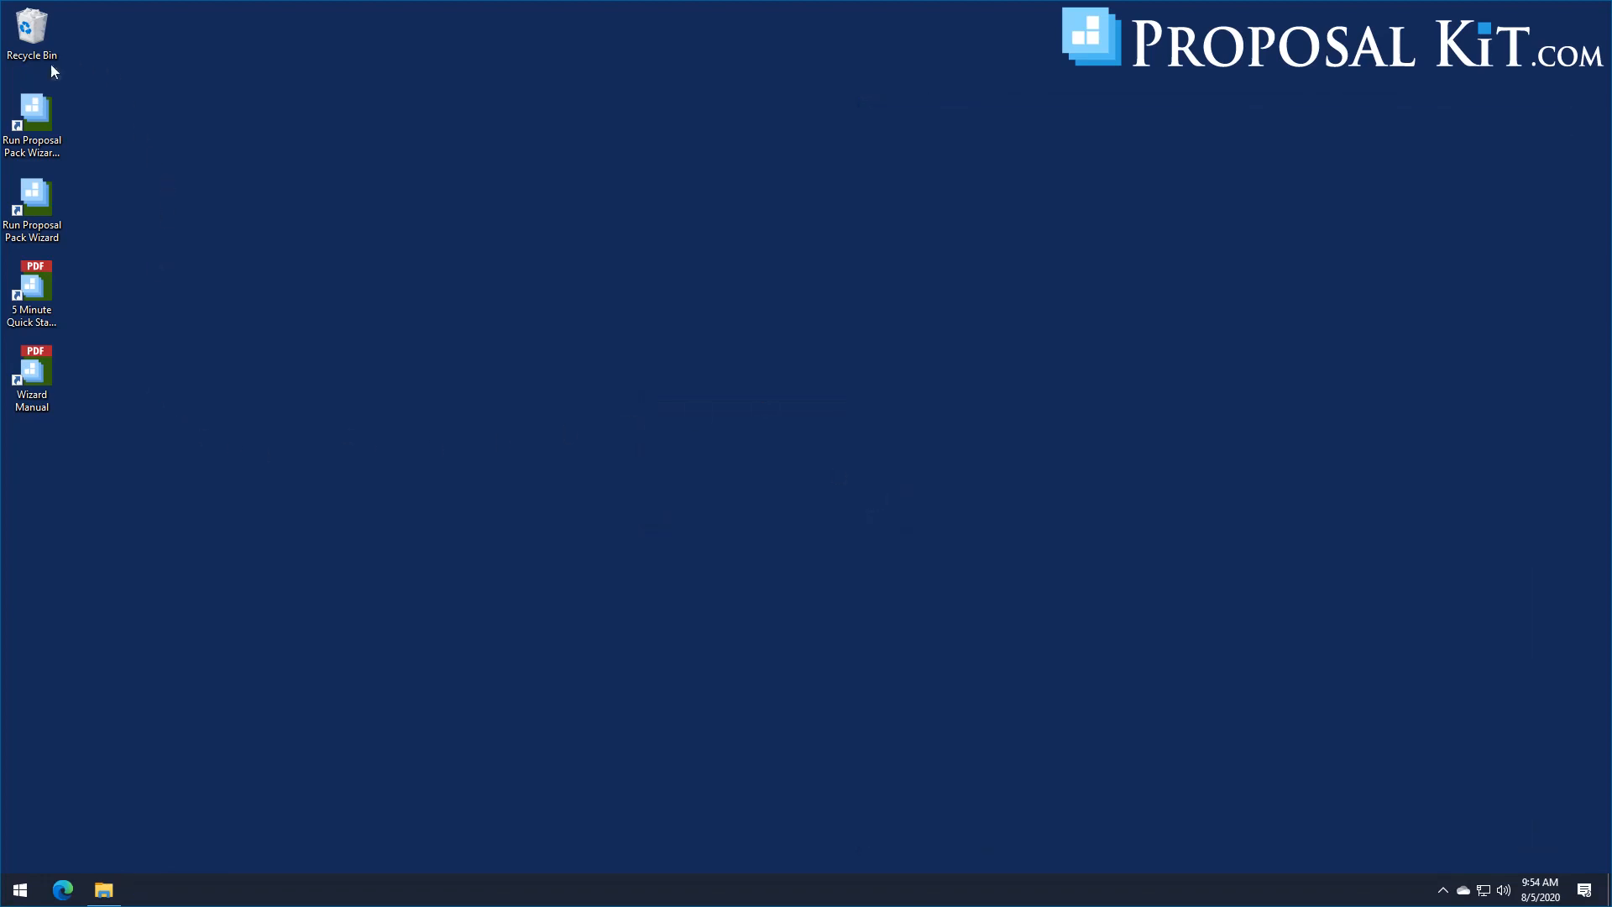
Step: Launch the Proposal Pack Wizard with Integrations from its desktop shortcut, and dismiss the disabled-macros message
{"action": "left_click", "coordinate": [34, 116]}
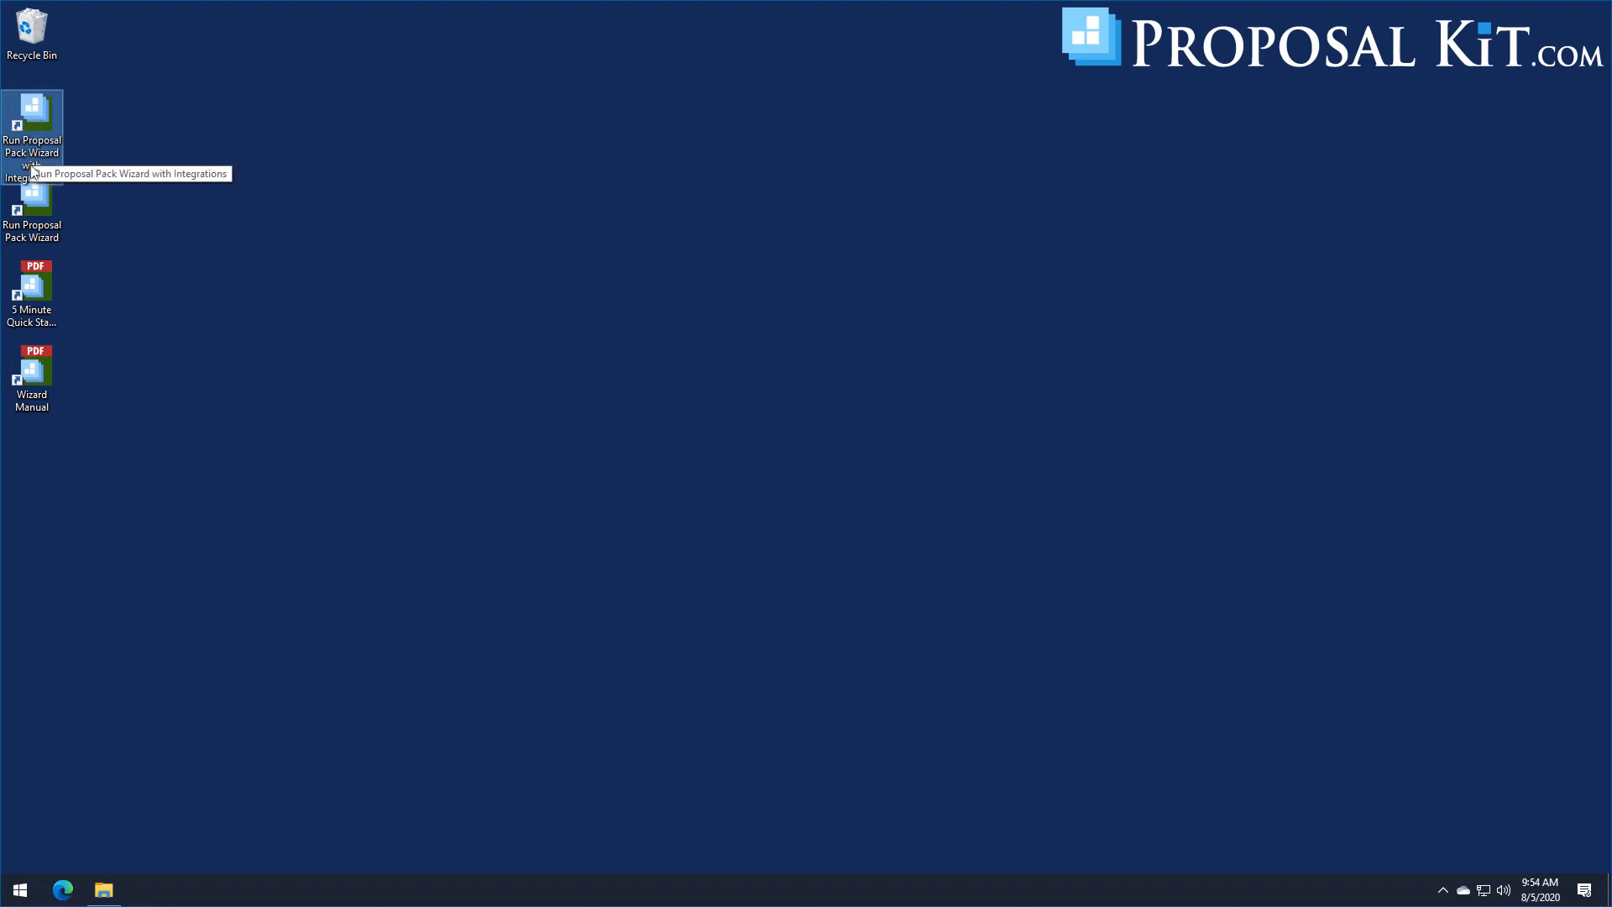
{"action": "left_click", "coordinate": [31, 220]}
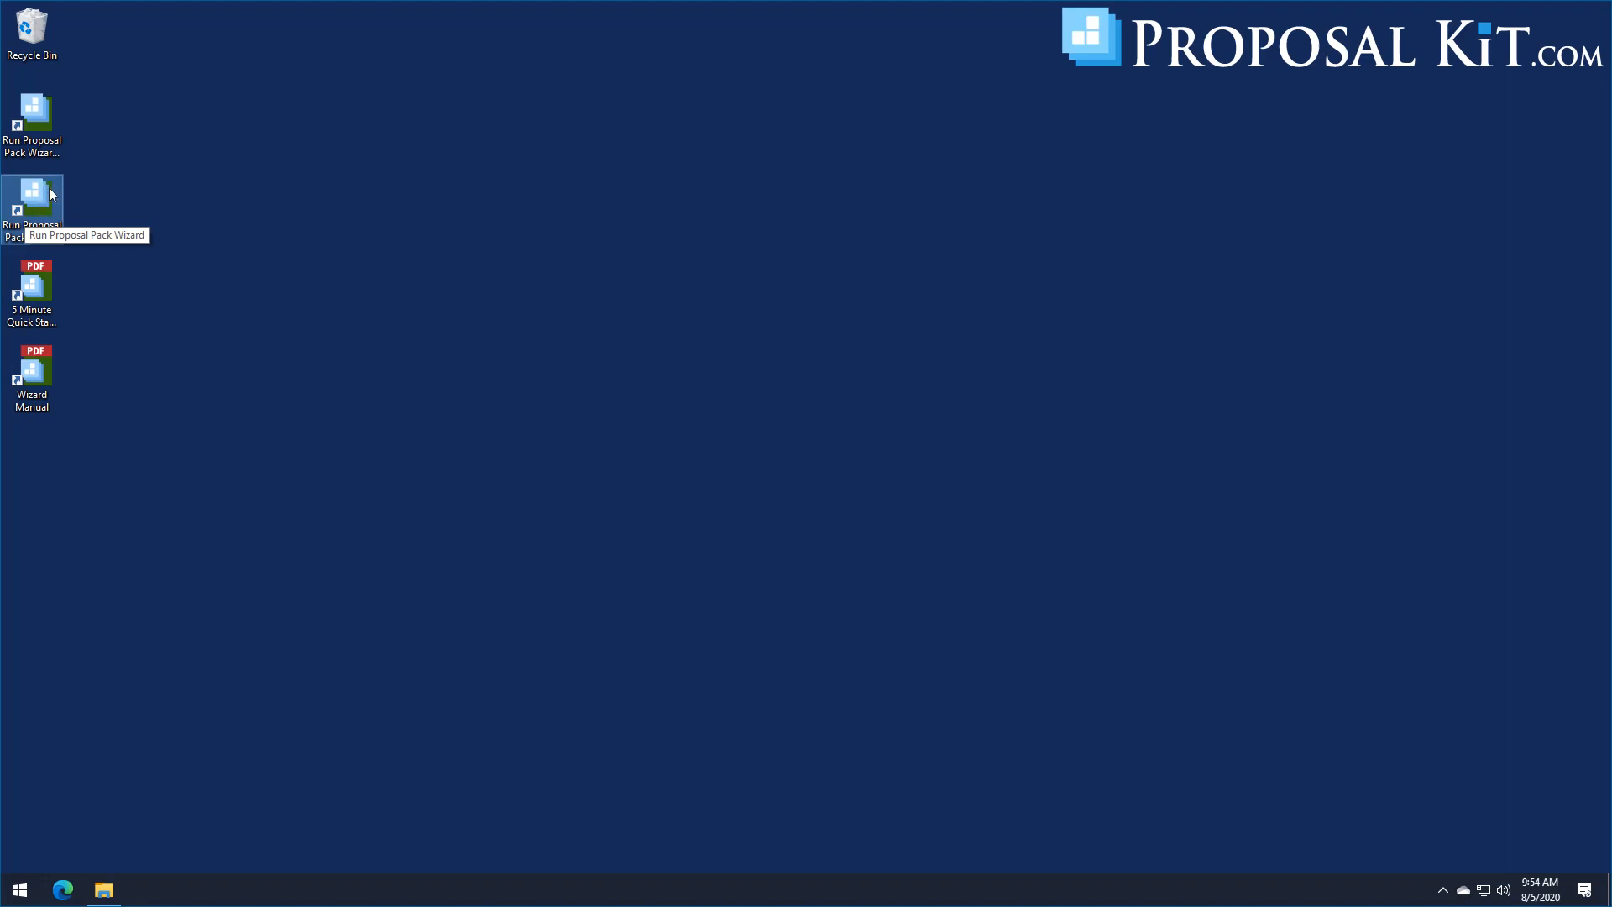
{"action": "left_click", "coordinate": [25, 142]}
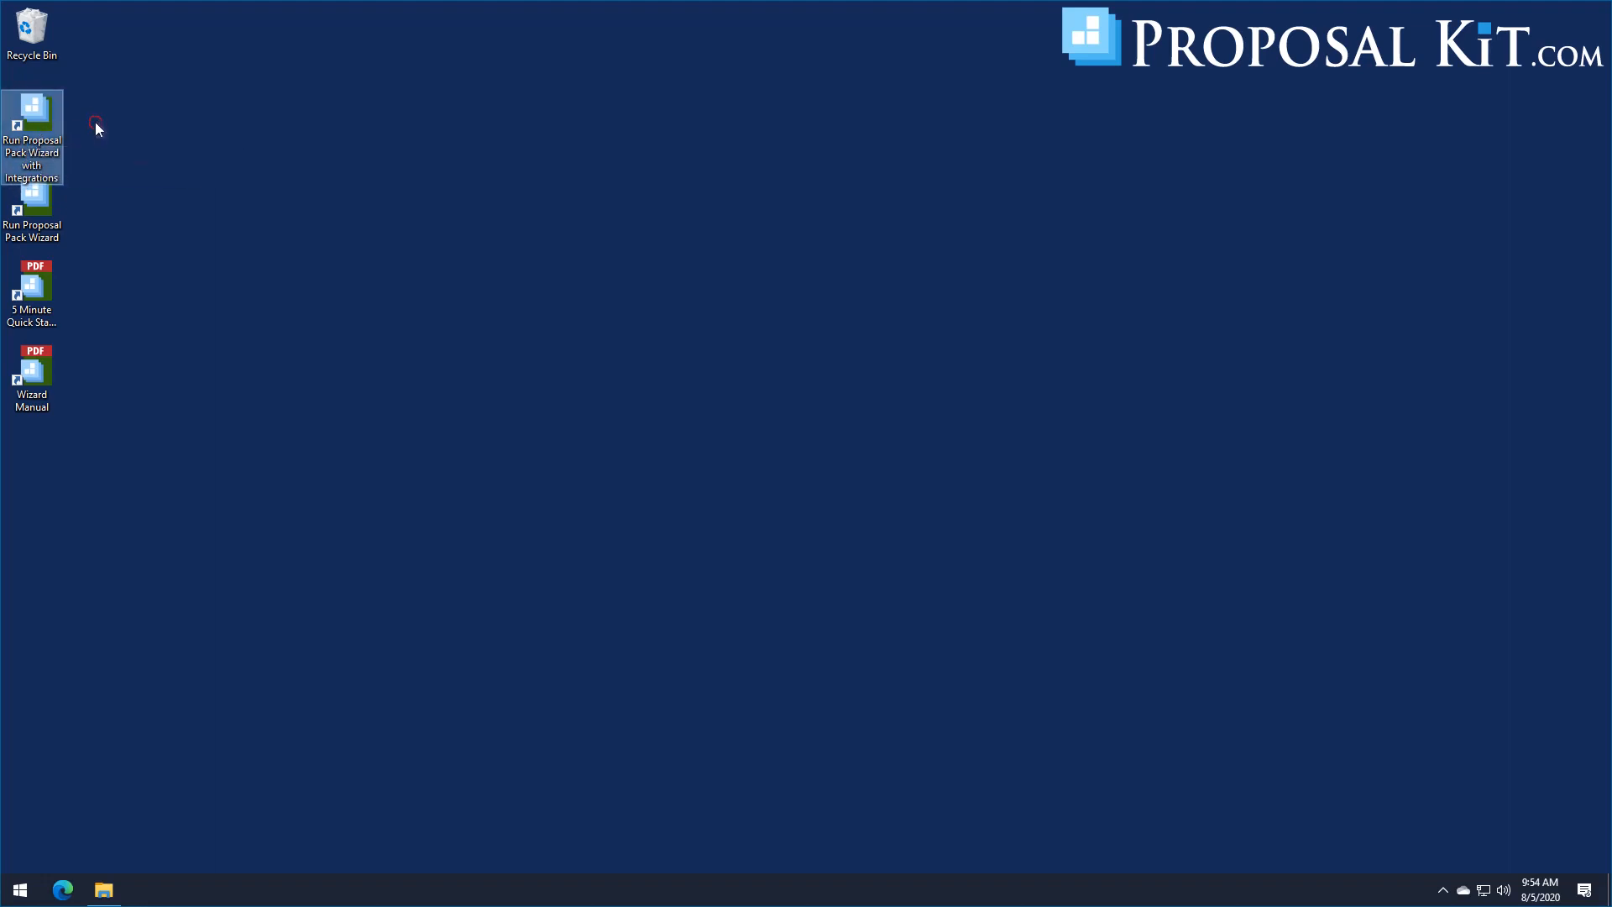
{"action": "double_click", "coordinate": [34, 116]}
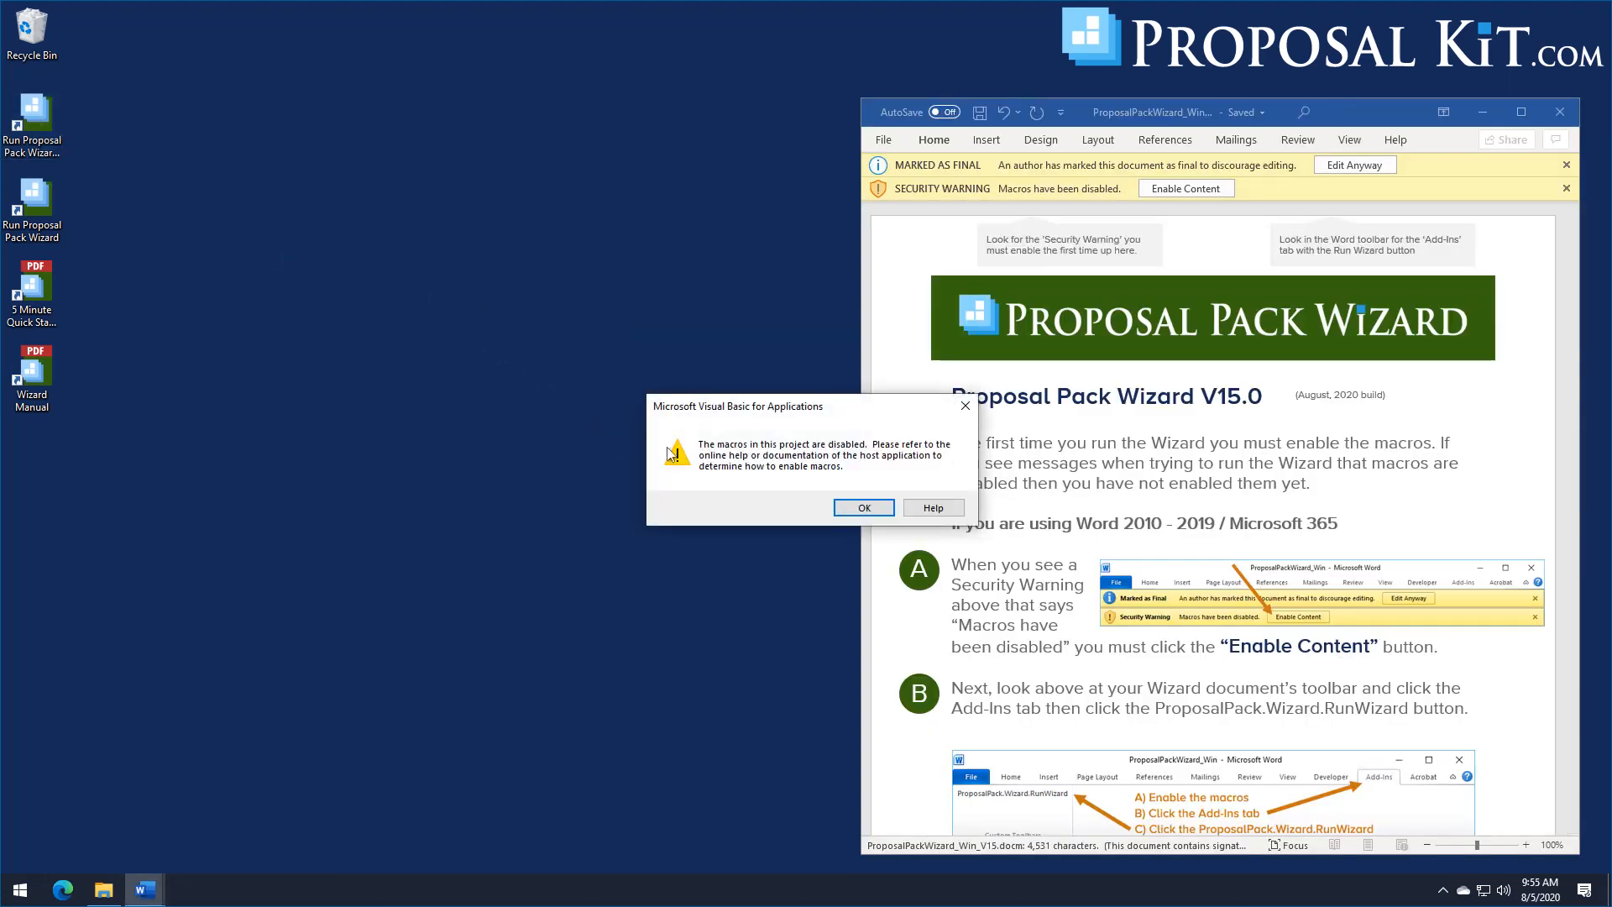
{"action": "left_click", "coordinate": [860, 509]}
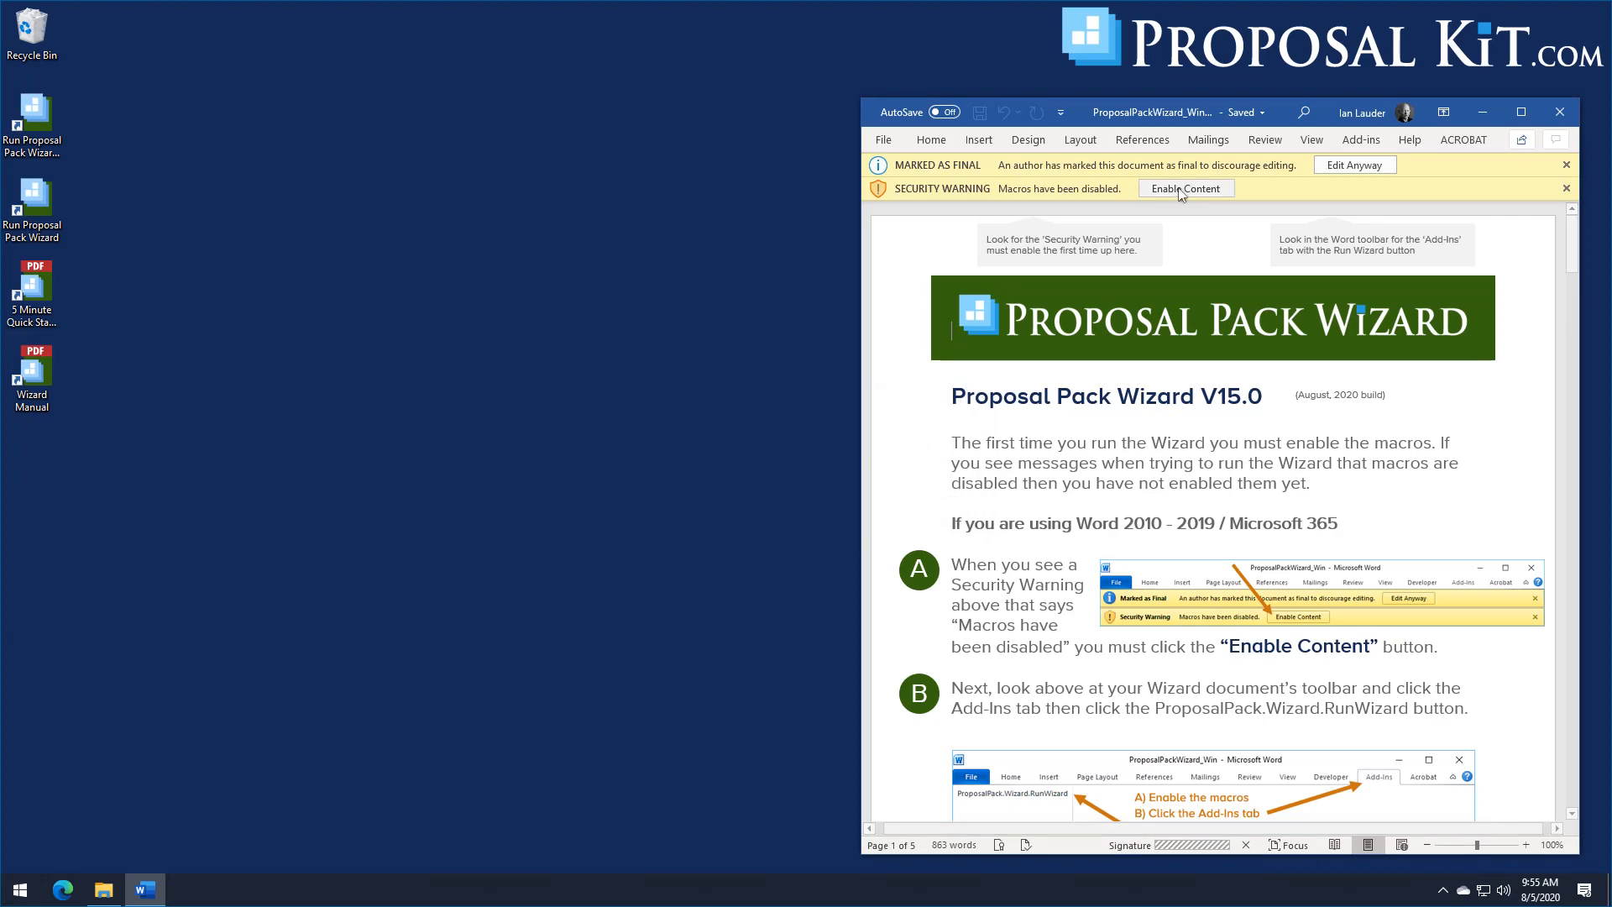
Step: Enable macros in the integration-enabled Wizard document, and run its ProposalPack.Wizard.RunWizard add-in
{"action": "left_click", "coordinate": [1185, 212]}
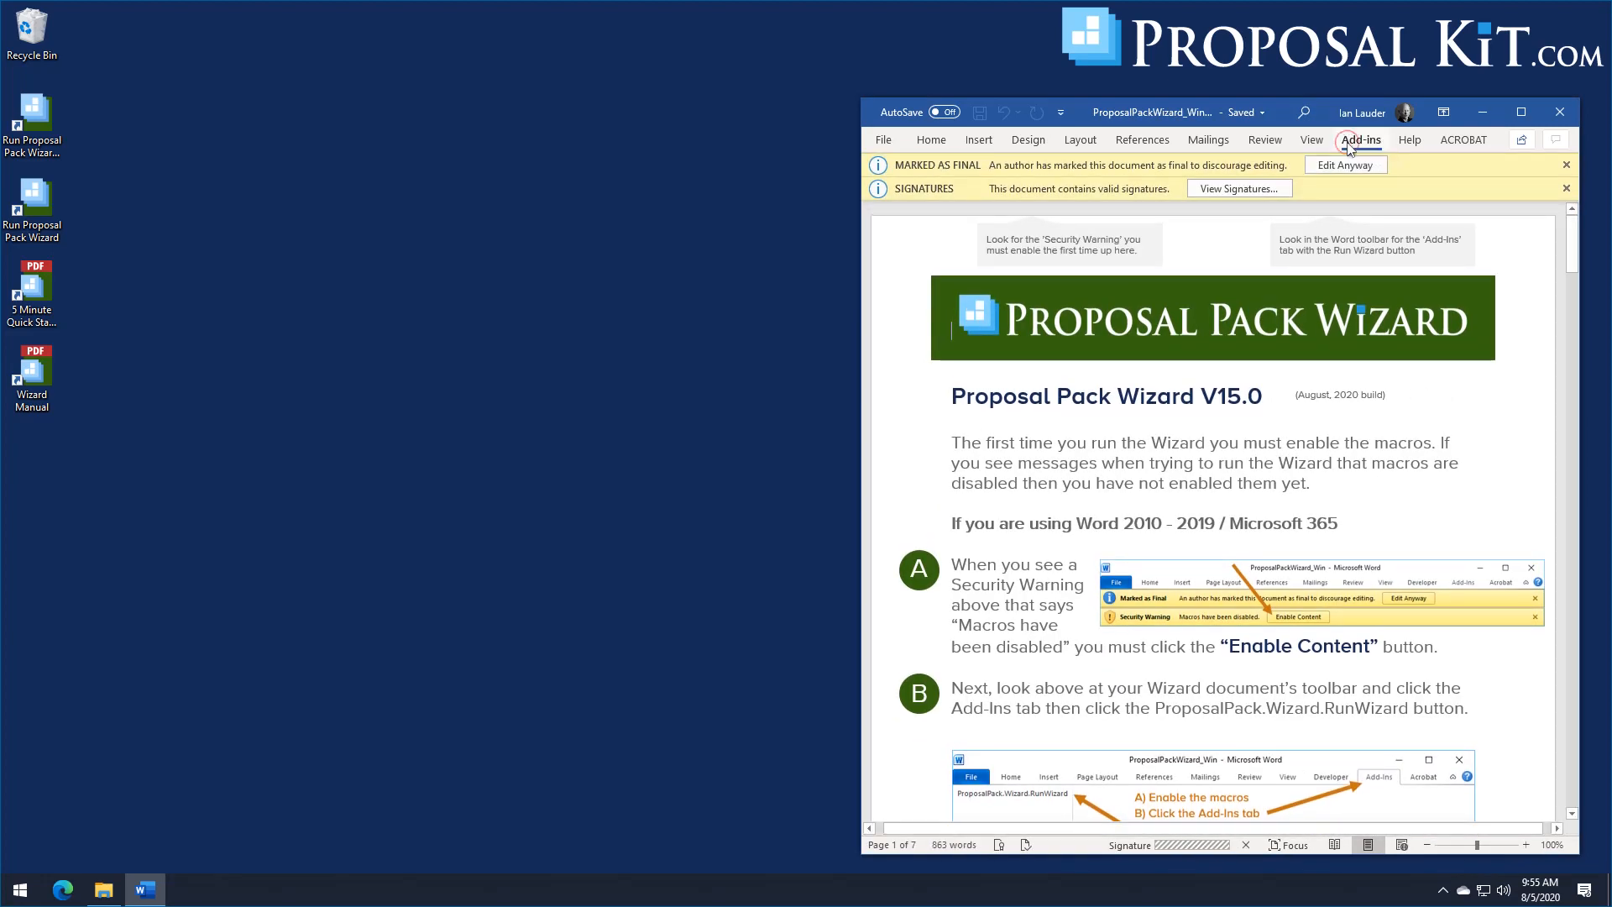
{"action": "left_click", "coordinate": [1361, 139]}
{"action": "left_click", "coordinate": [995, 173]}
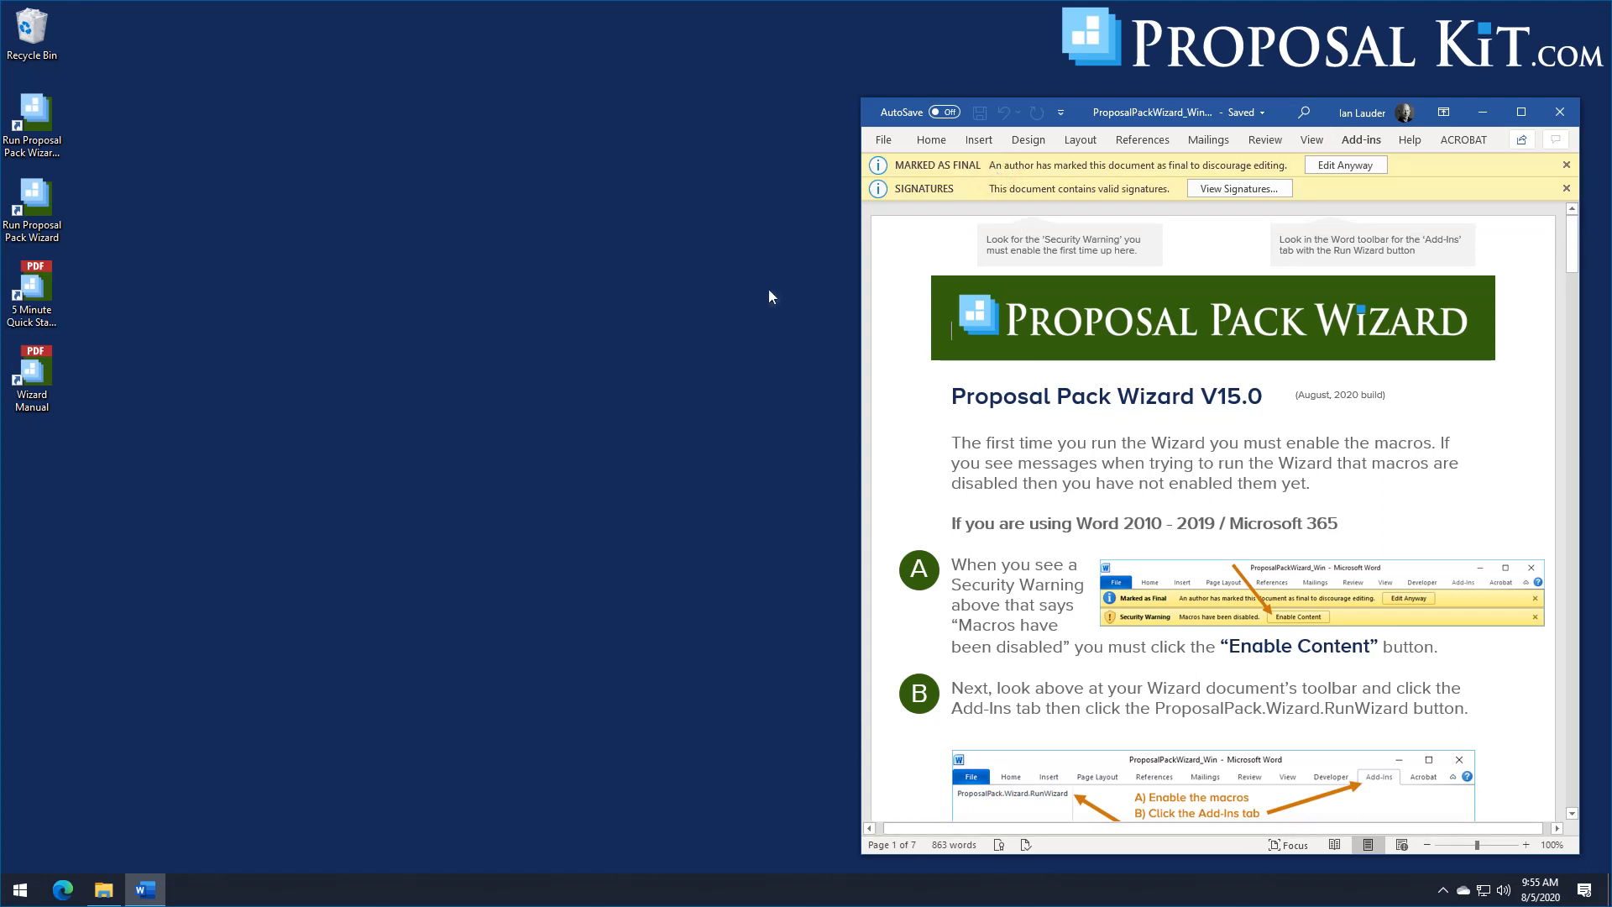